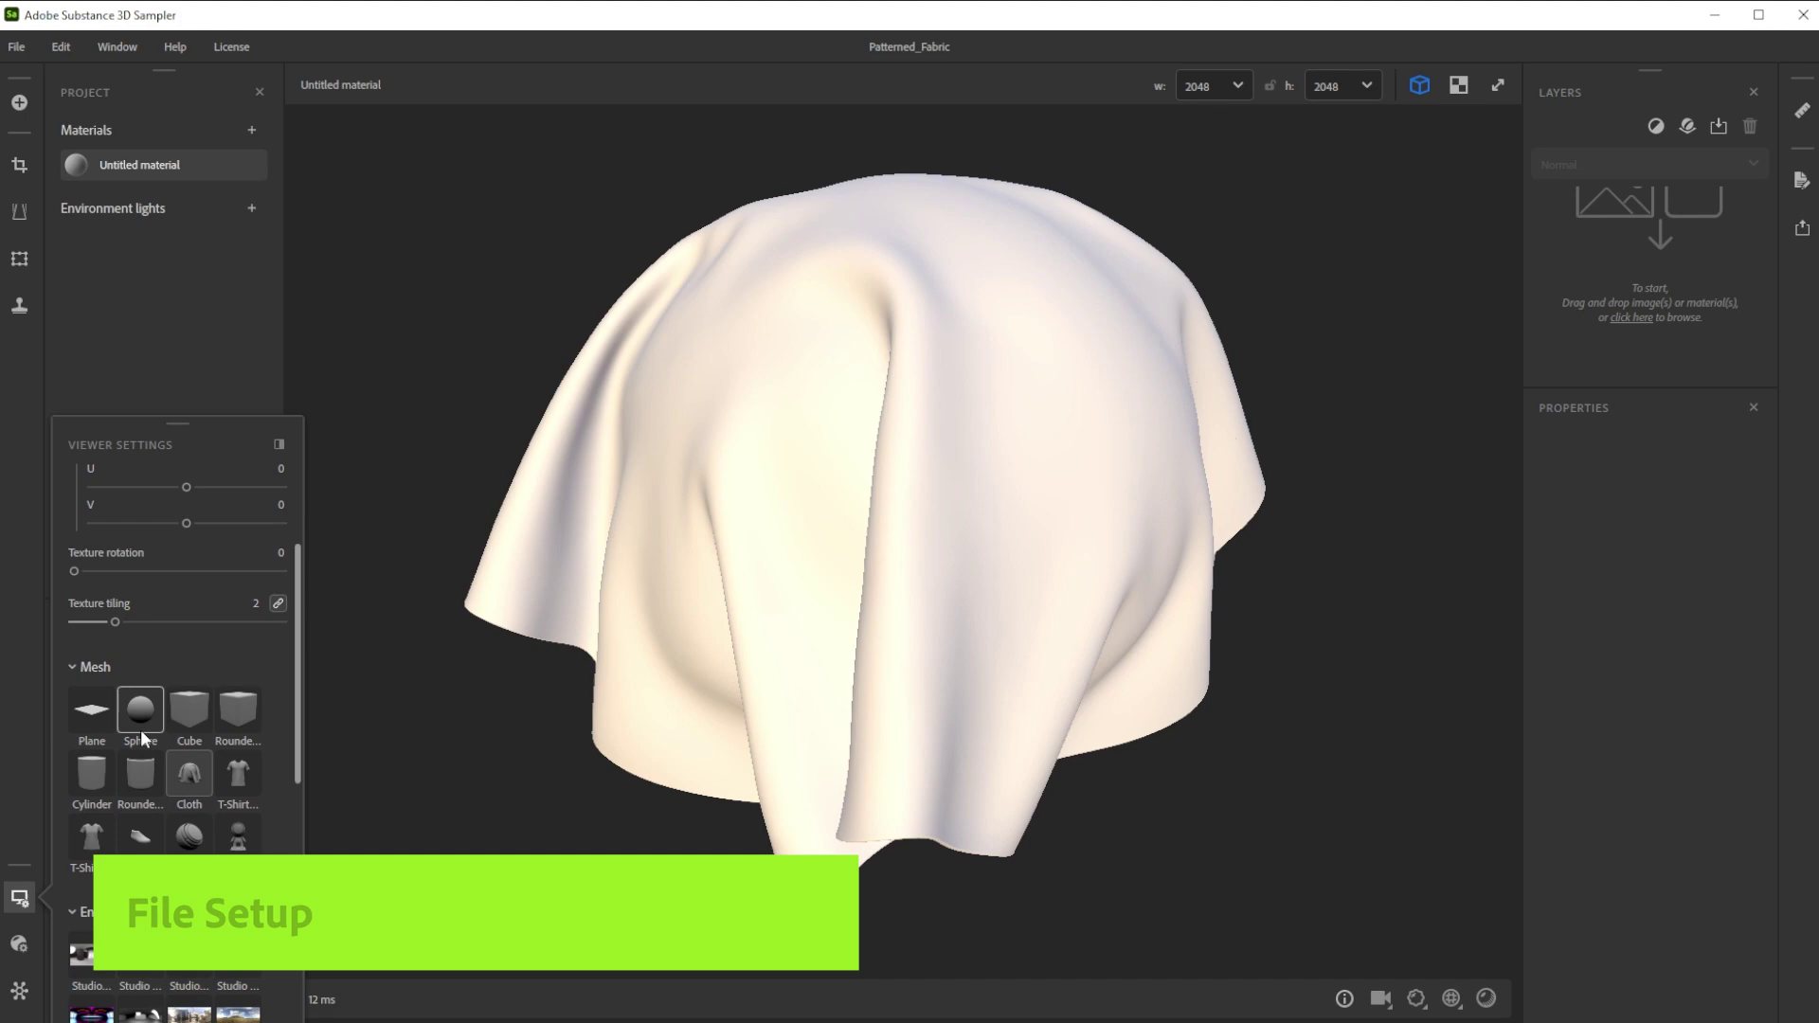
- Search Adobe Stock free images for 'pattern' and scroll through the results
scroll(143, 739, down, 4)
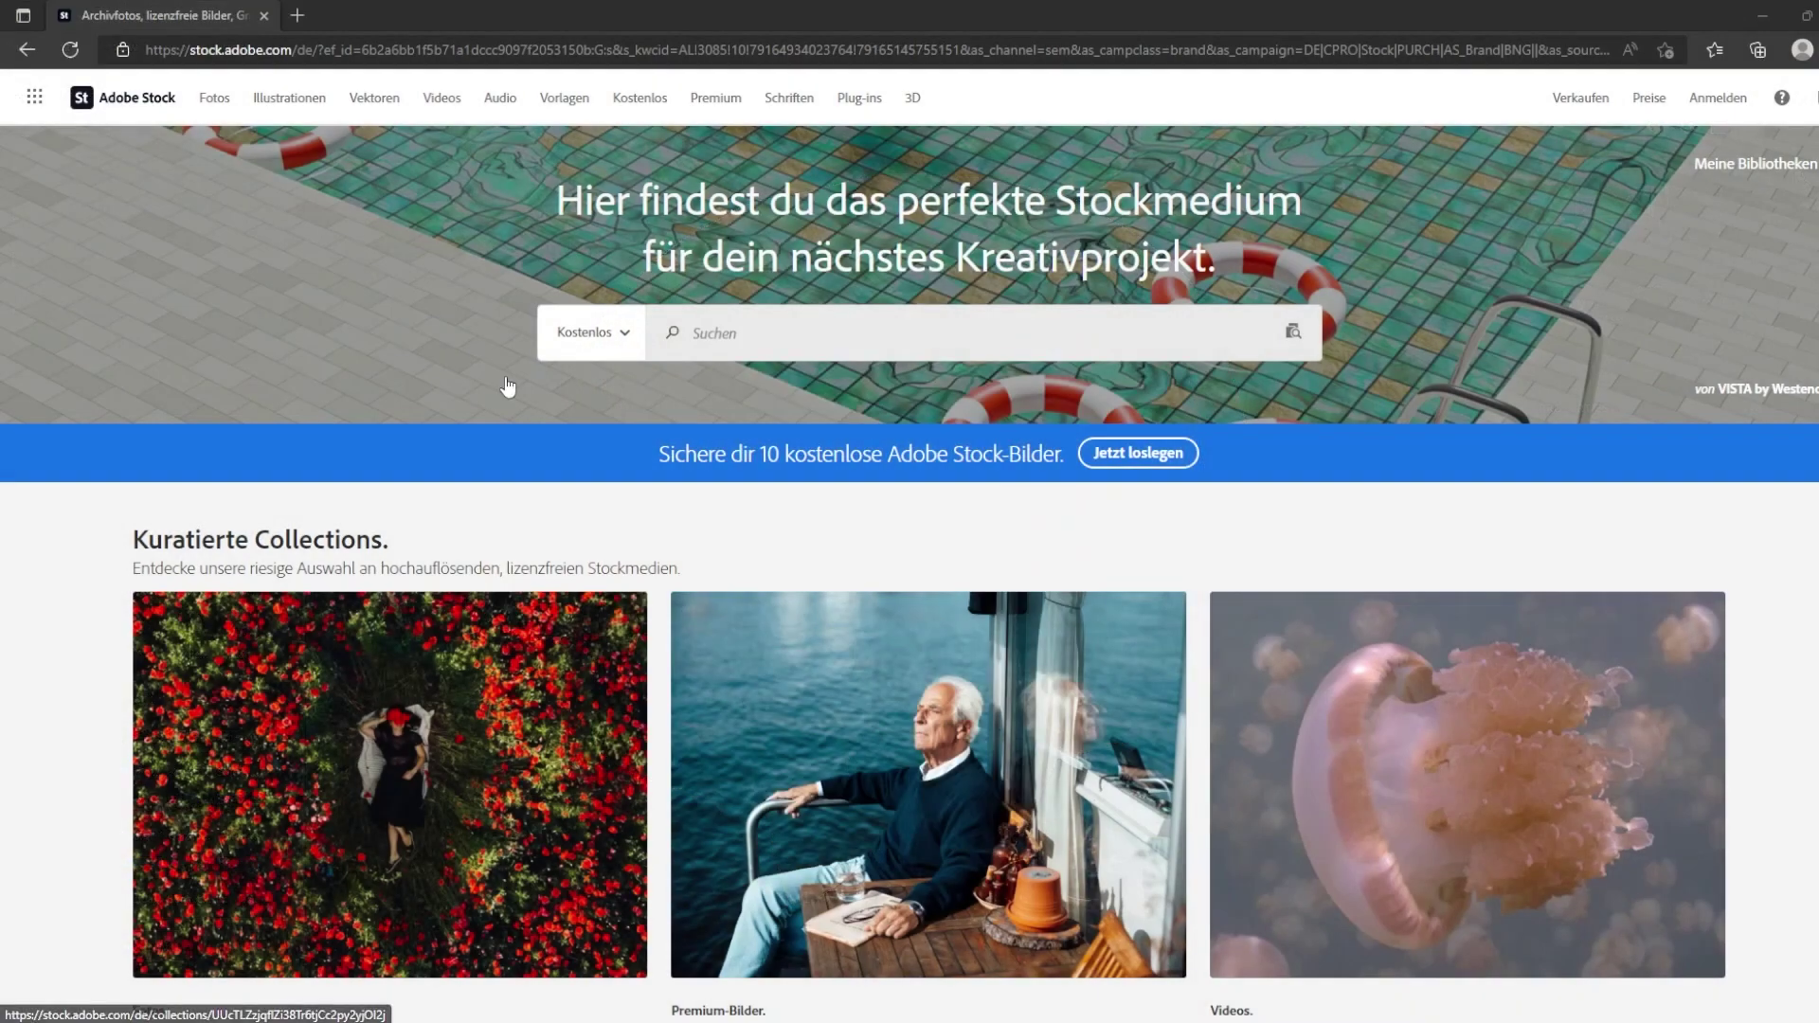
click(758, 331)
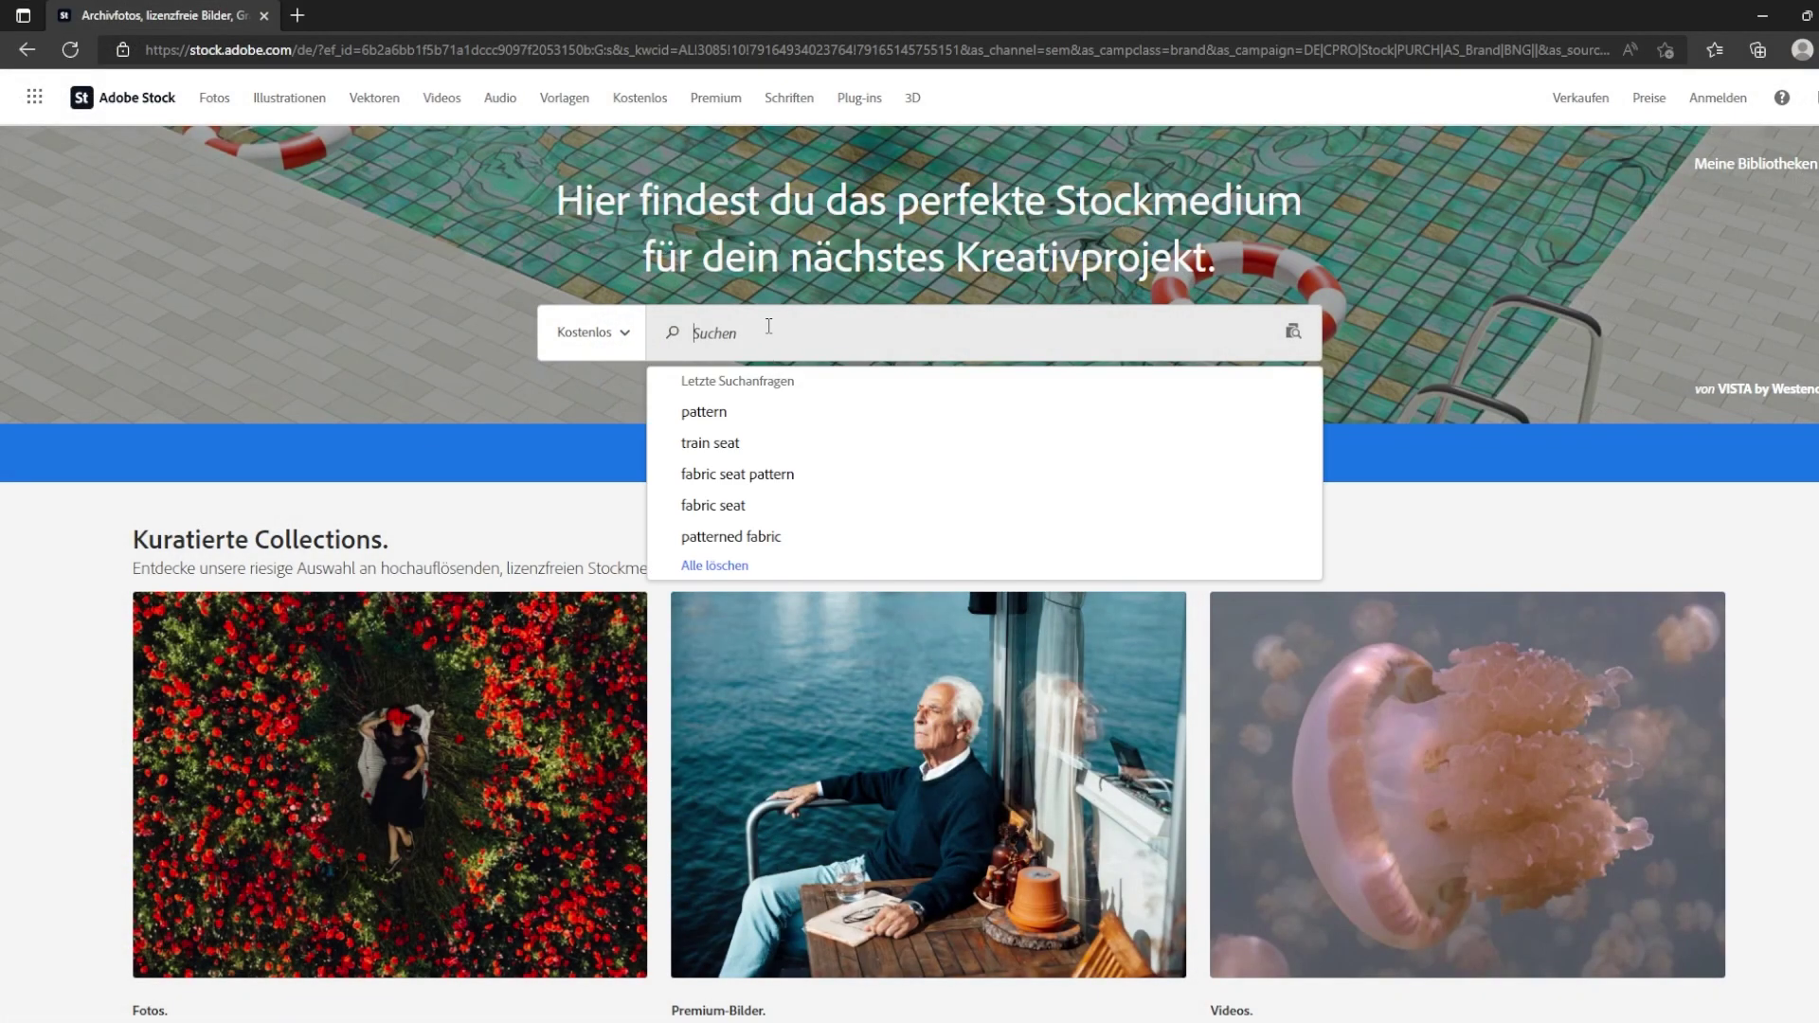
text(pattern)
key(Return)
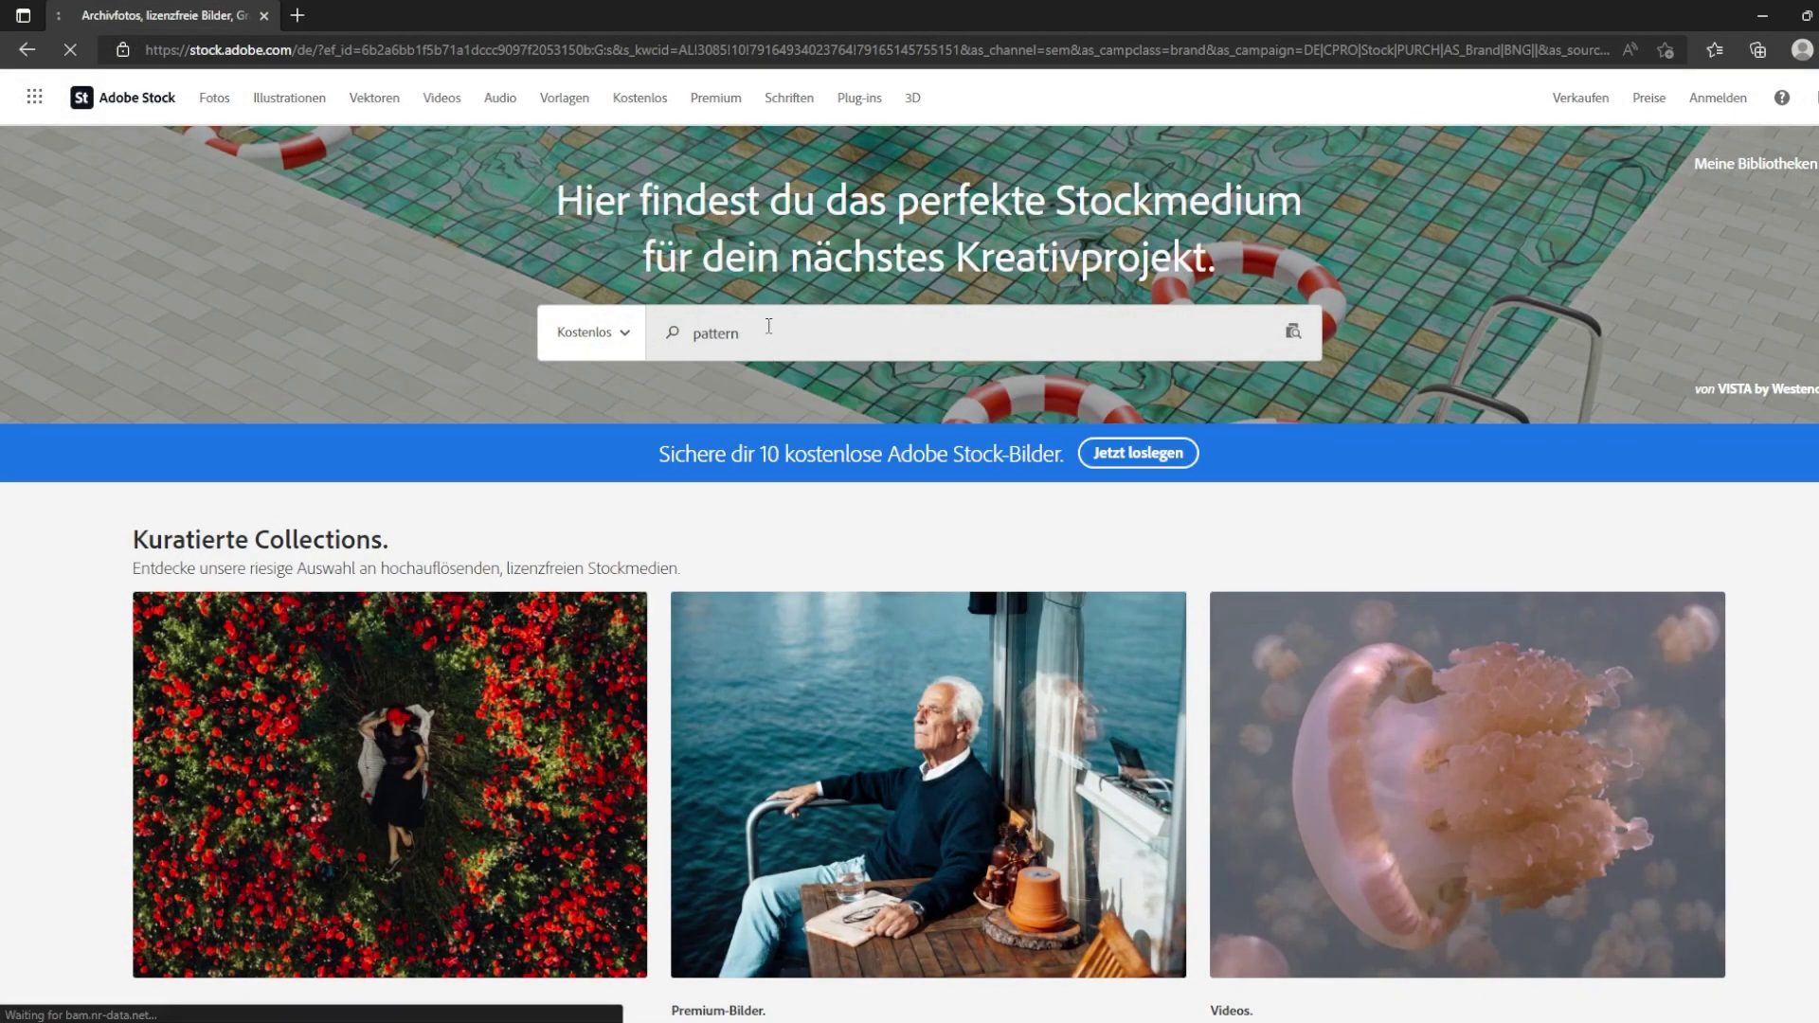
scroll(787, 375, down, 18)
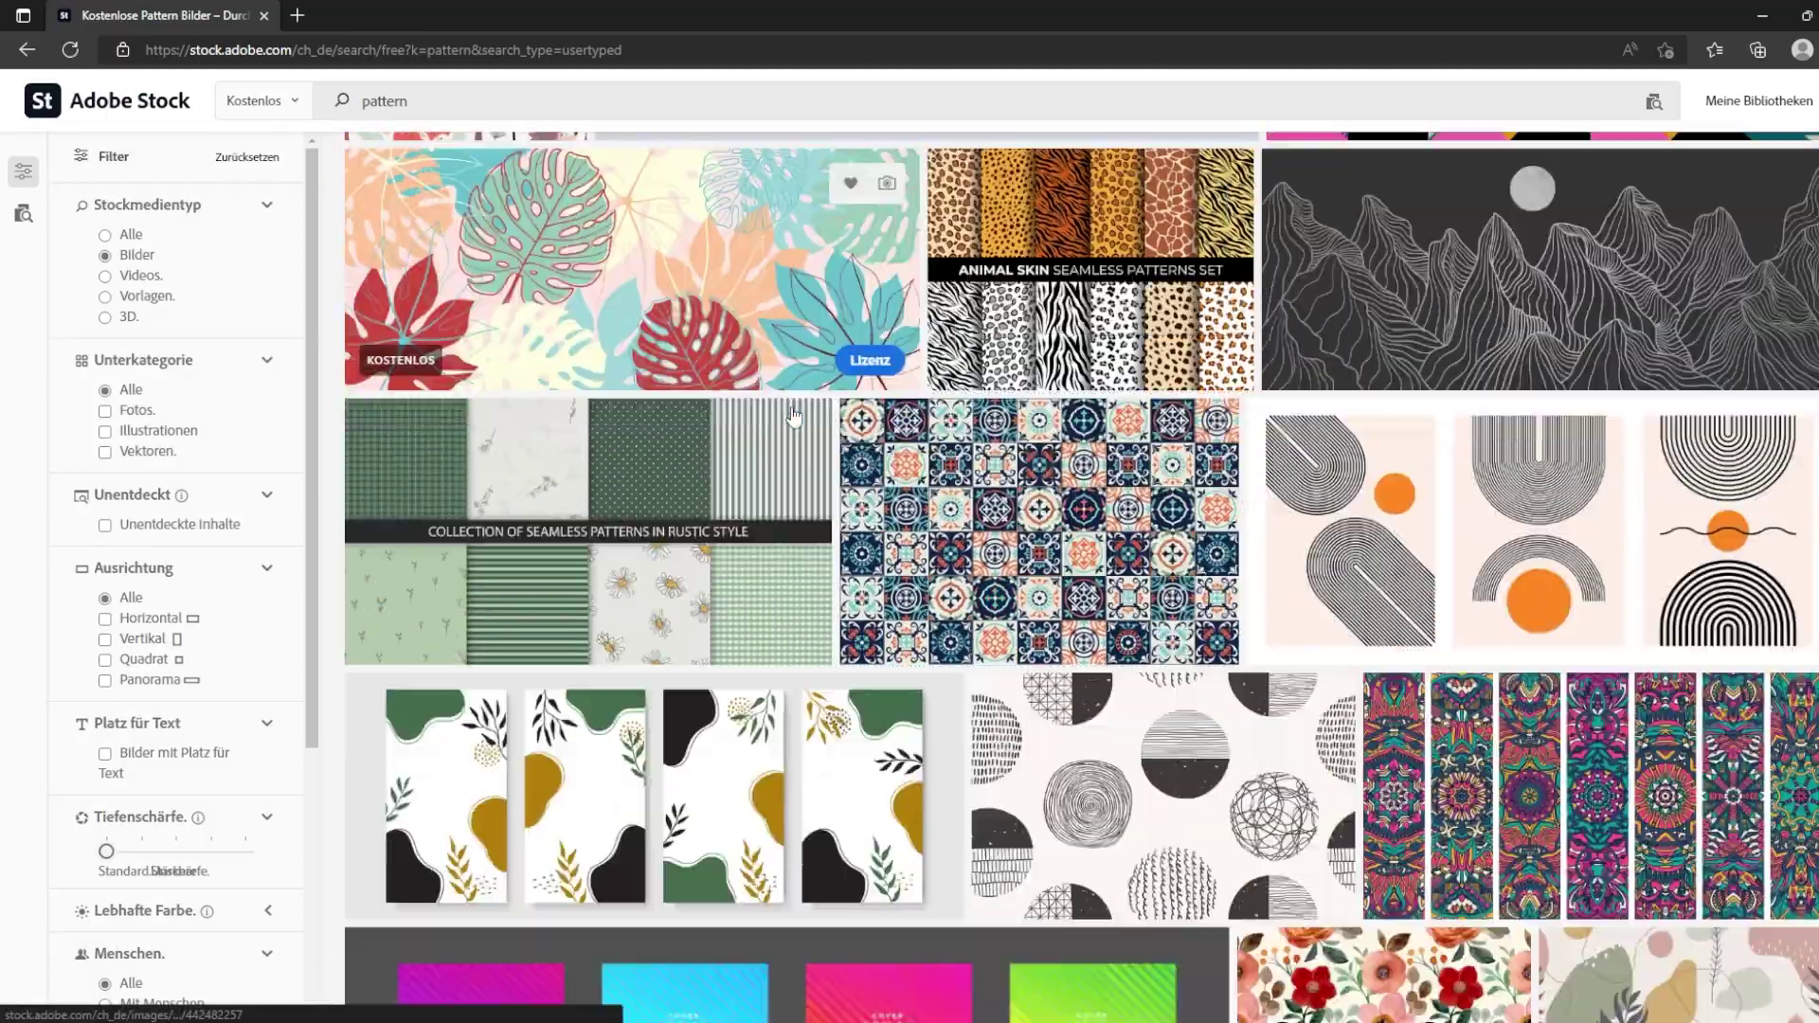
scroll(795, 426, down, 10)
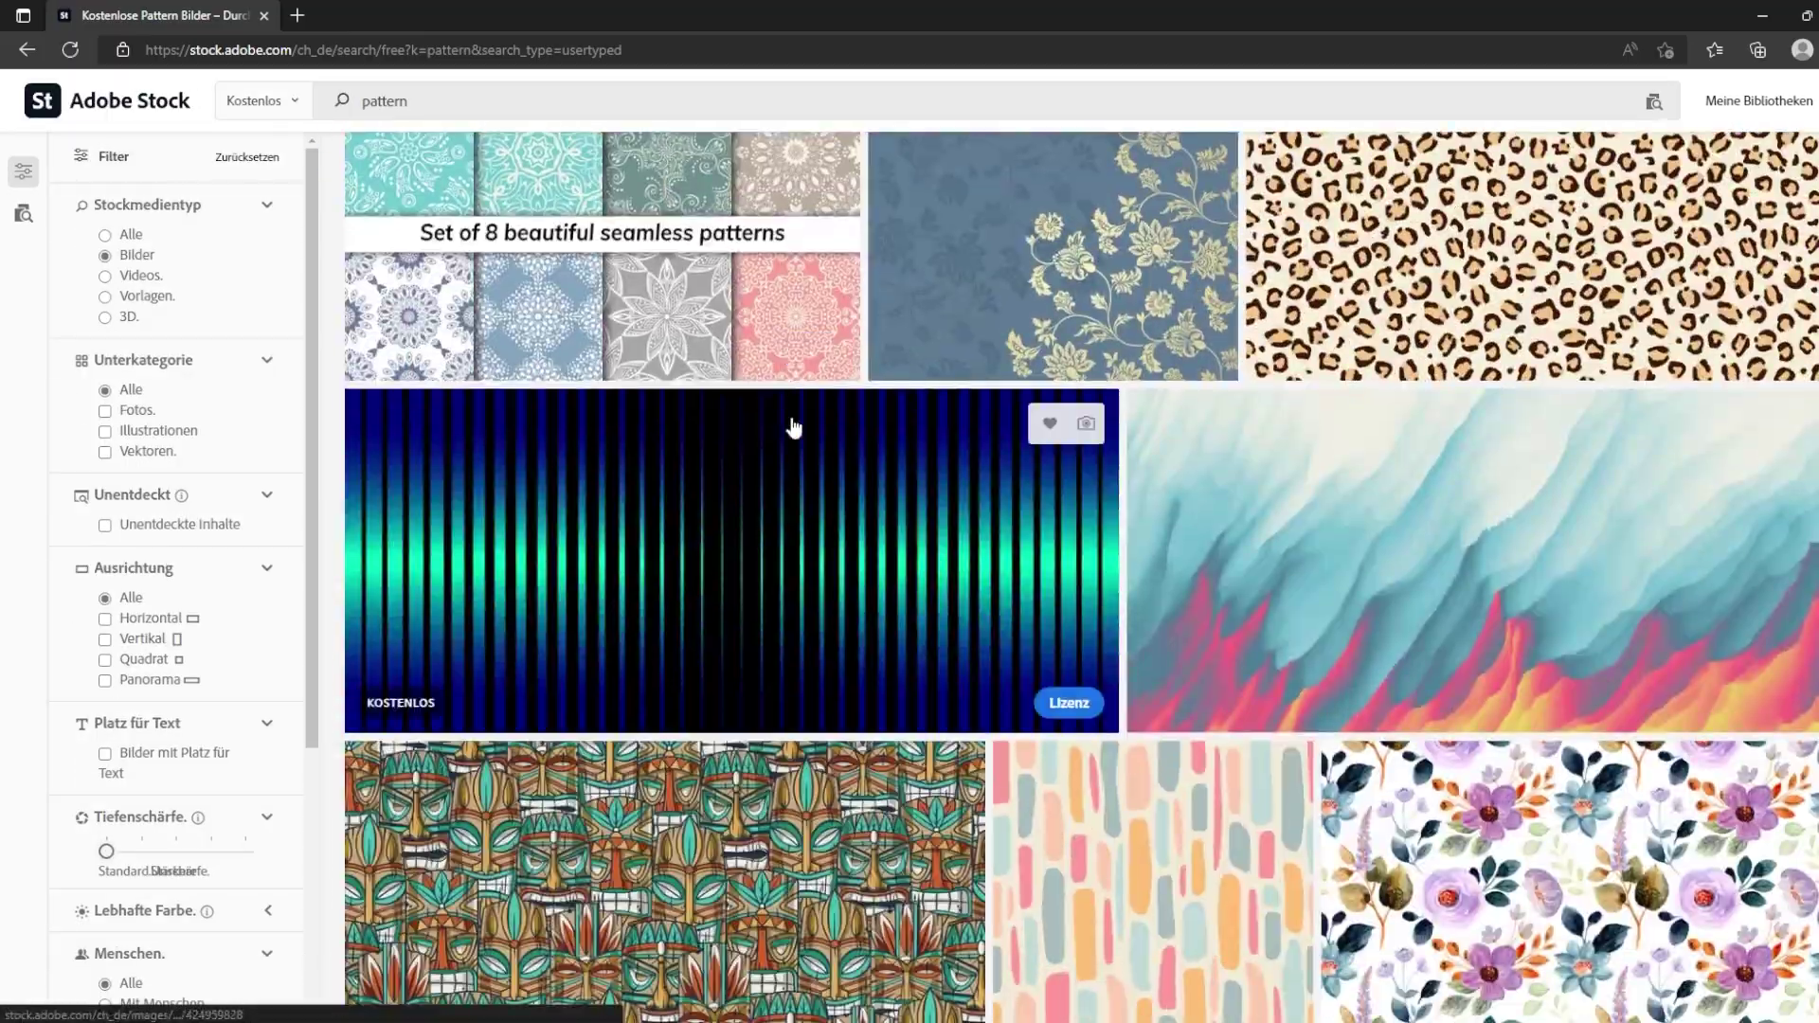
scroll(794, 428, down, 6)
scroll(794, 428, down, 1)
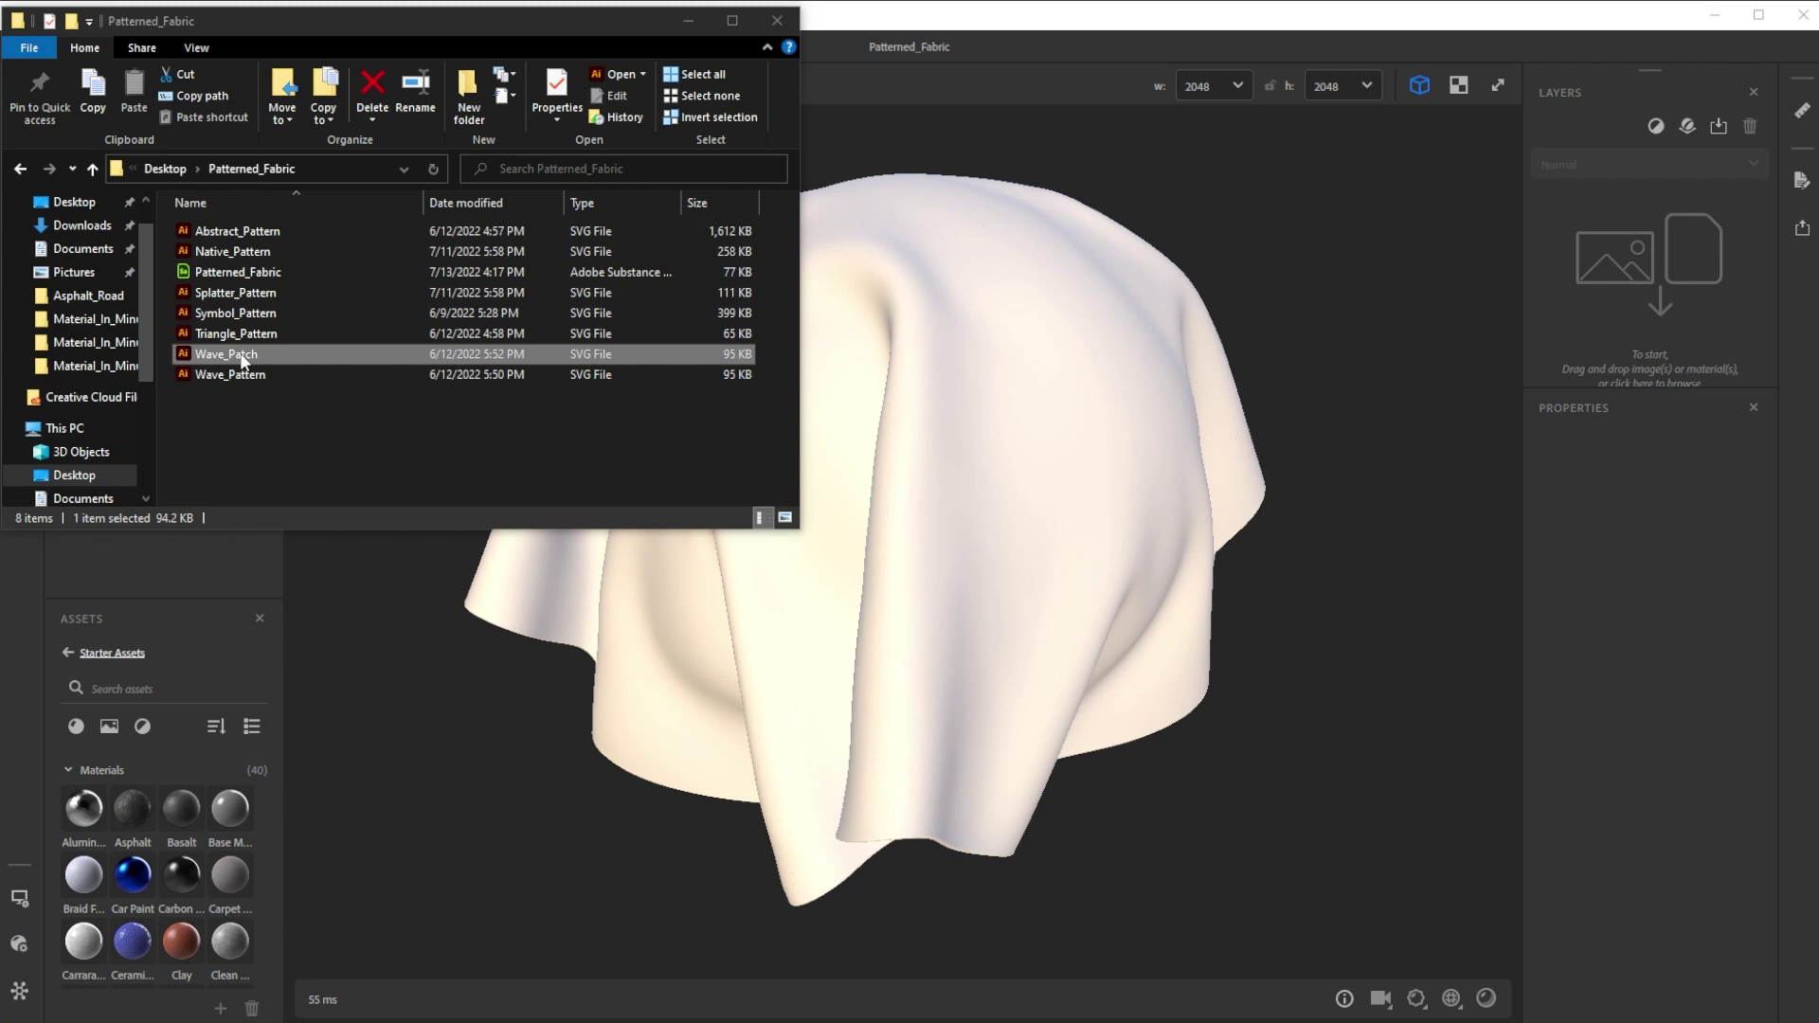
- Import Wave_Patch.svg as an Image to material B2M layer without a base material
drag(242, 360, 1640, 248)
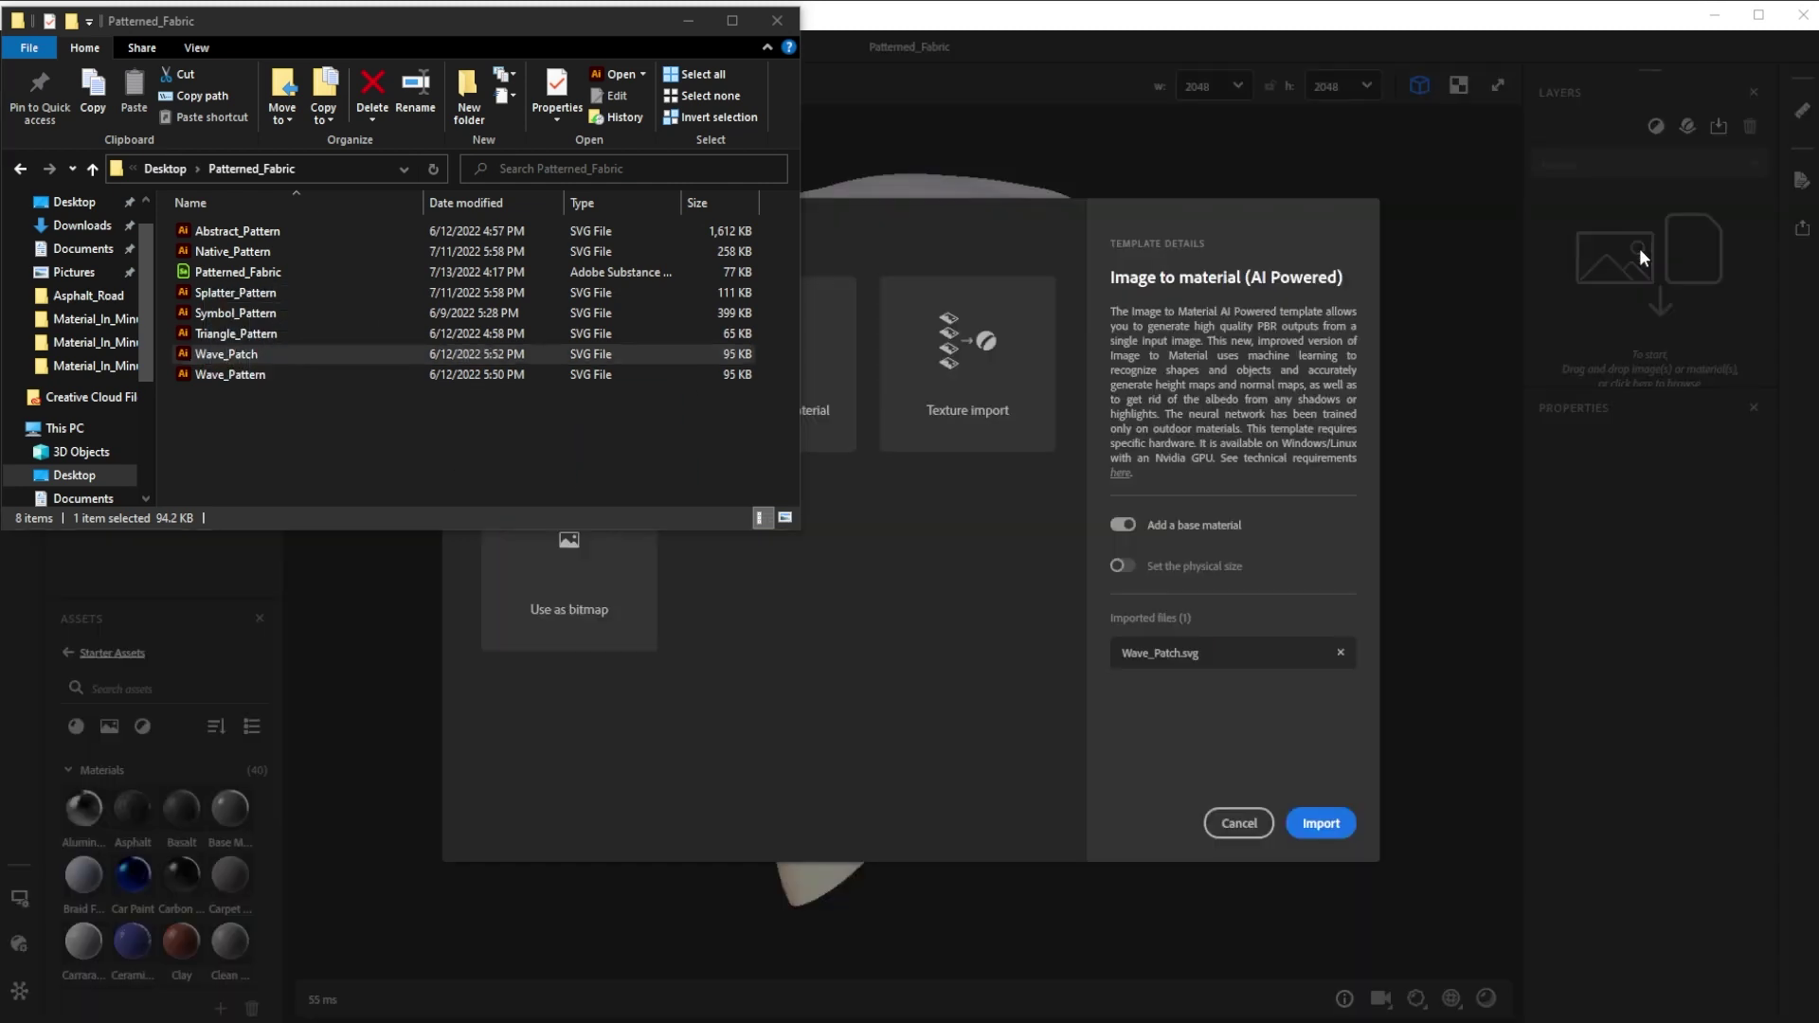
click(876, 640)
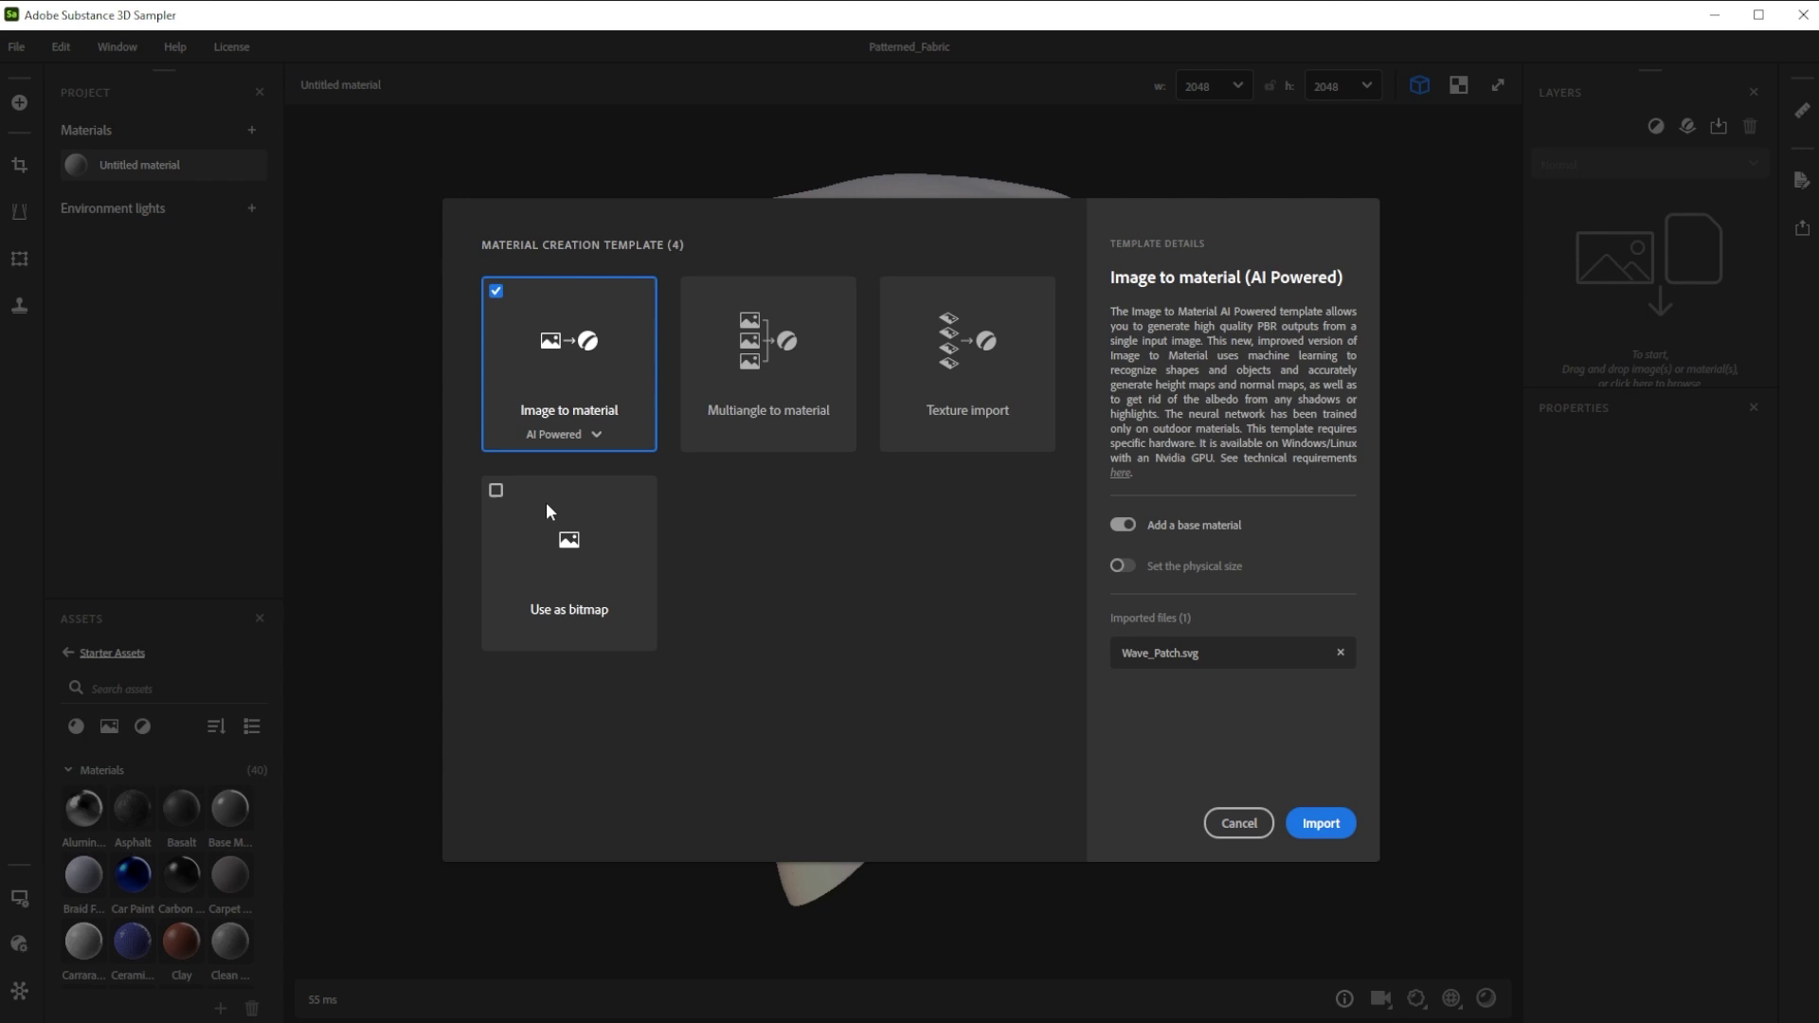
click(596, 435)
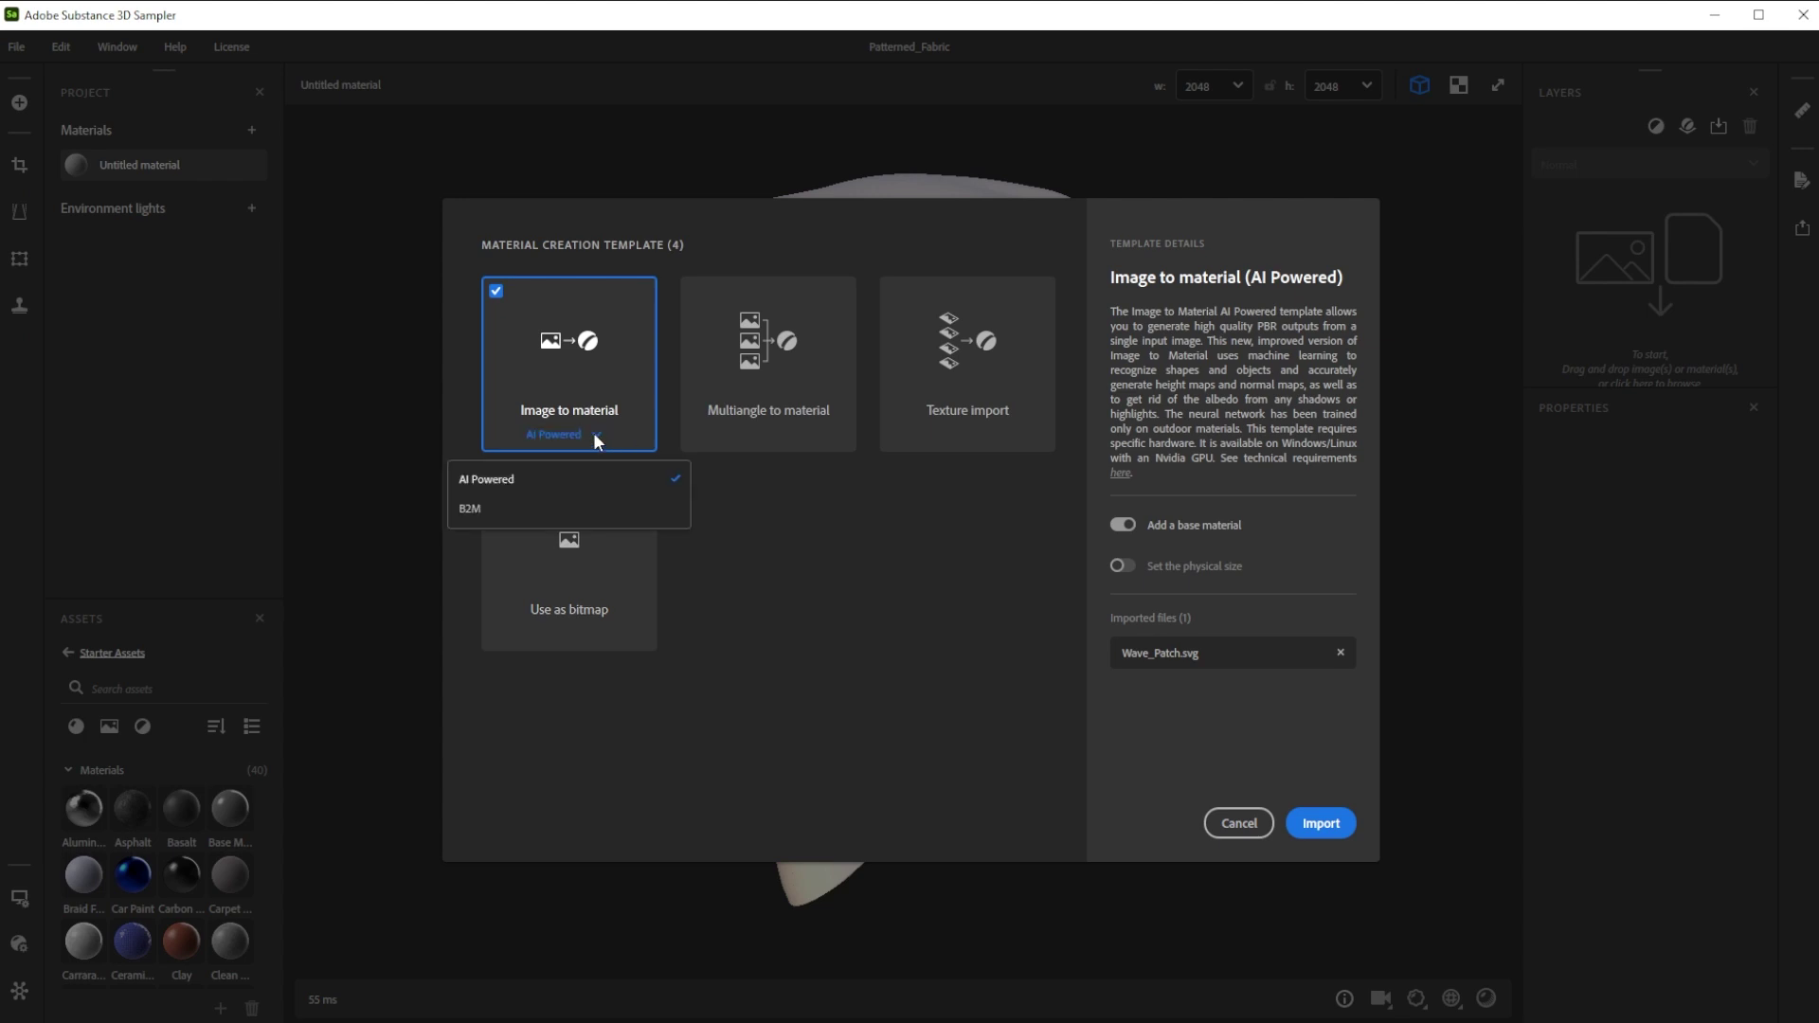
click(464, 510)
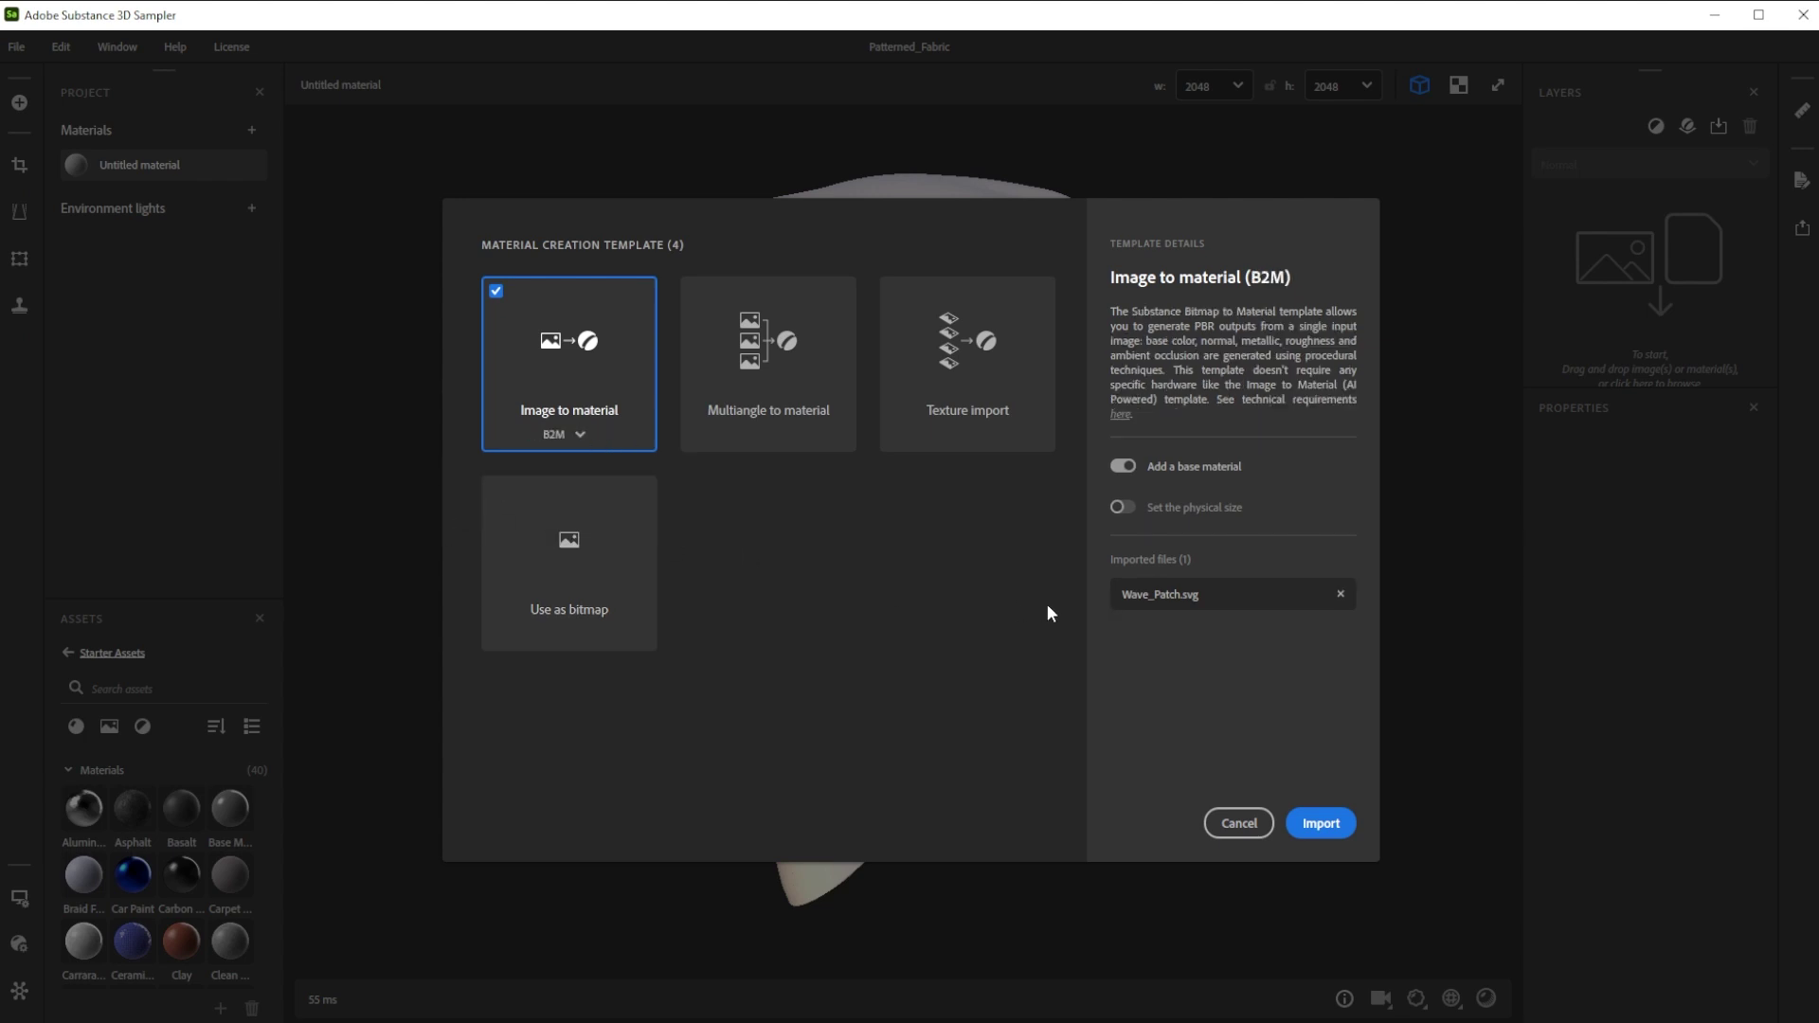
click(1120, 467)
click(1323, 821)
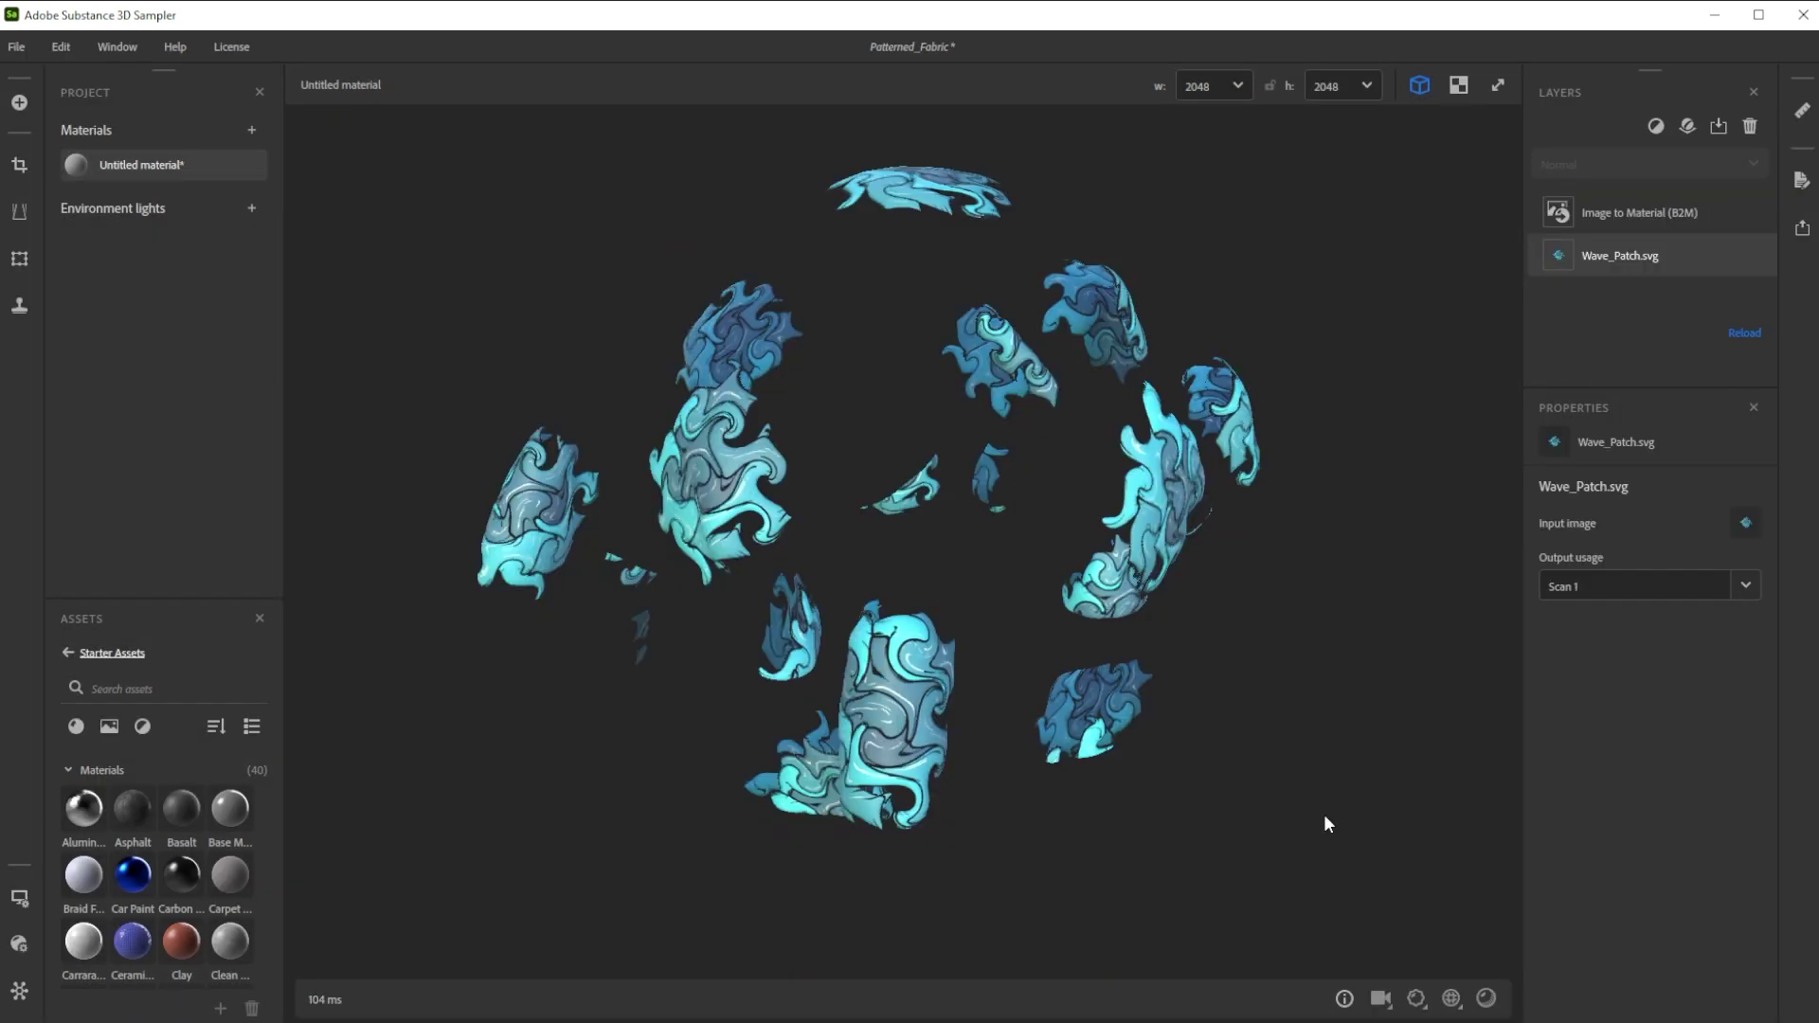
- Set the B2M material's roughness base value to 0.3
click(1630, 219)
click(1619, 766)
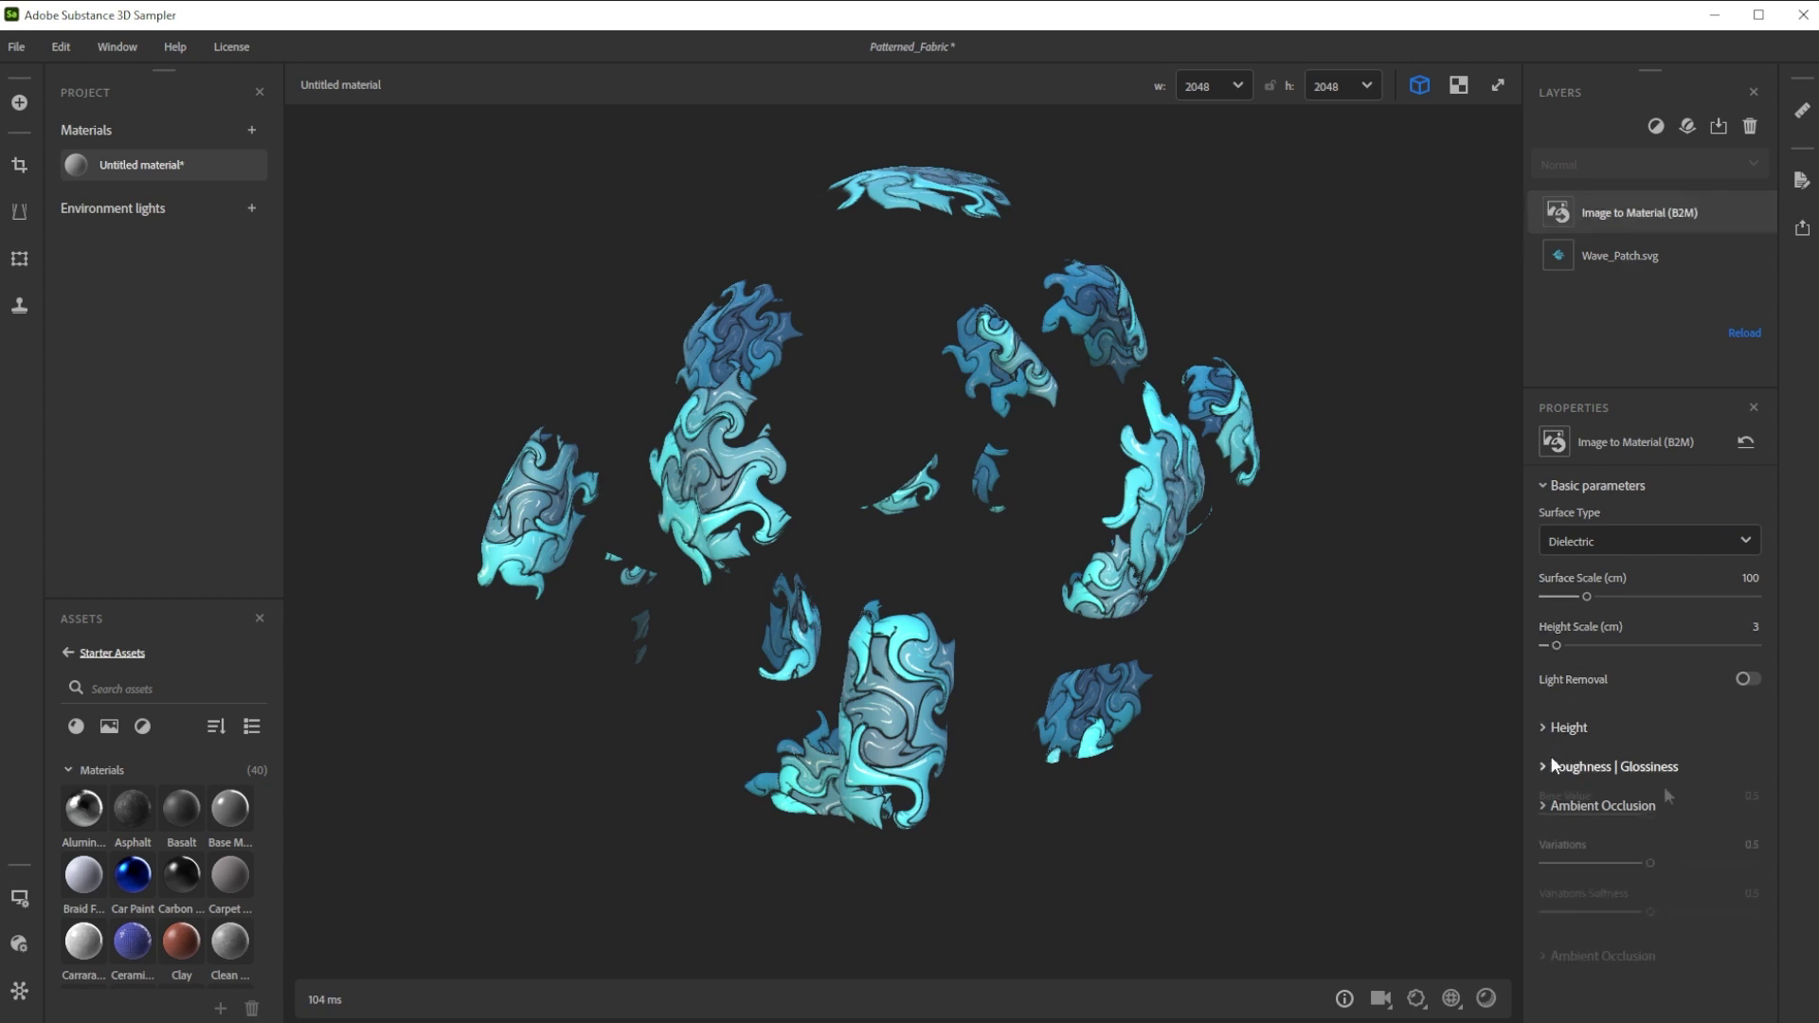
click(1755, 795)
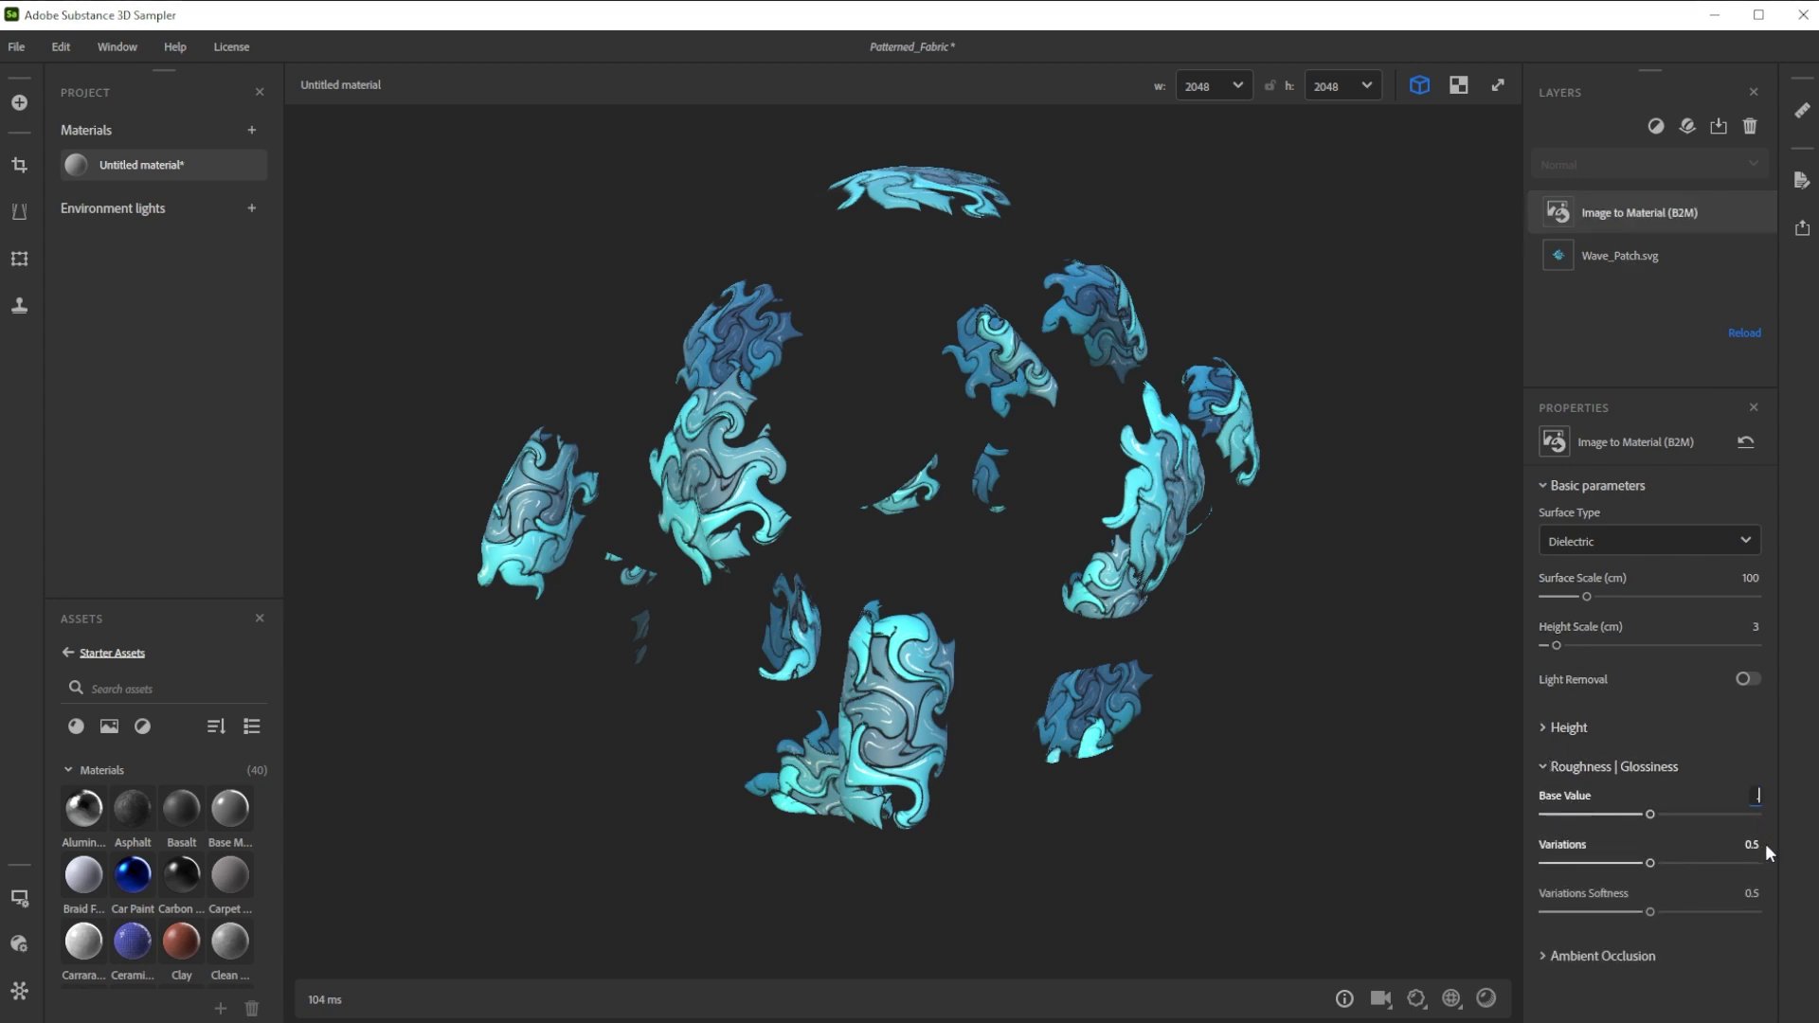
text(0.3)
key(Return)
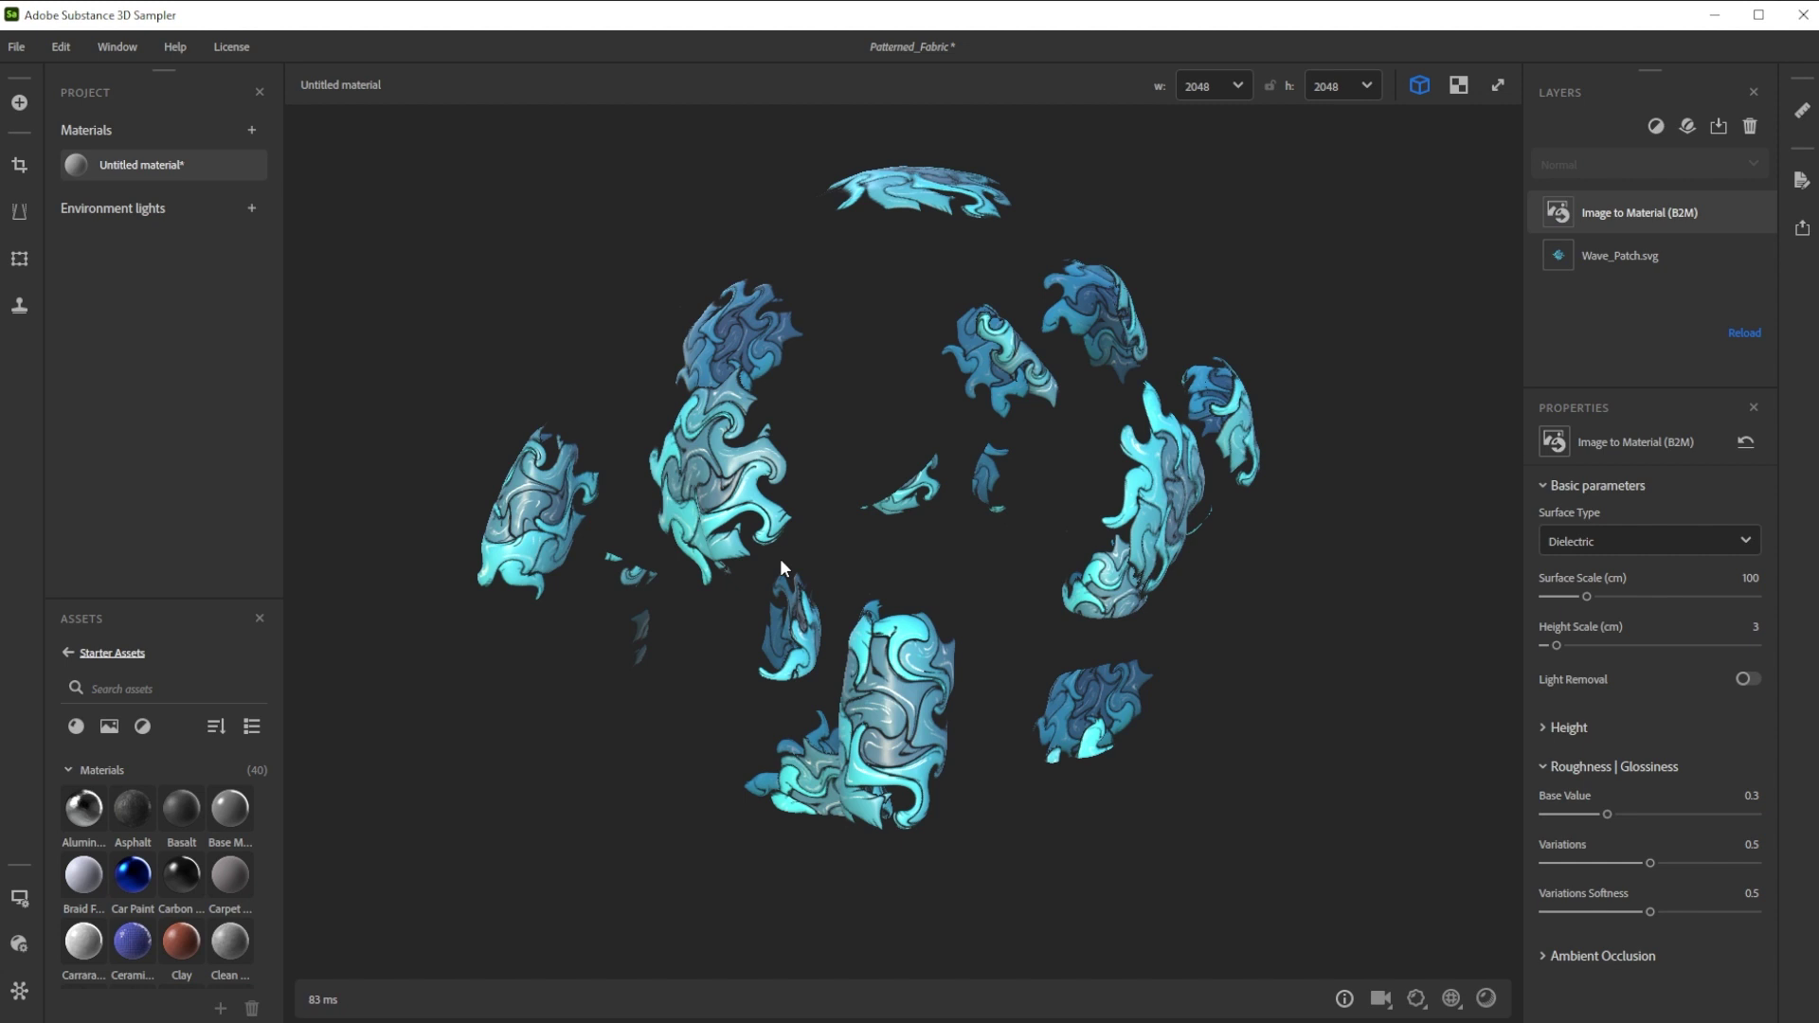
- Add a new empty material and rename the first material Patch_Base
click(252, 130)
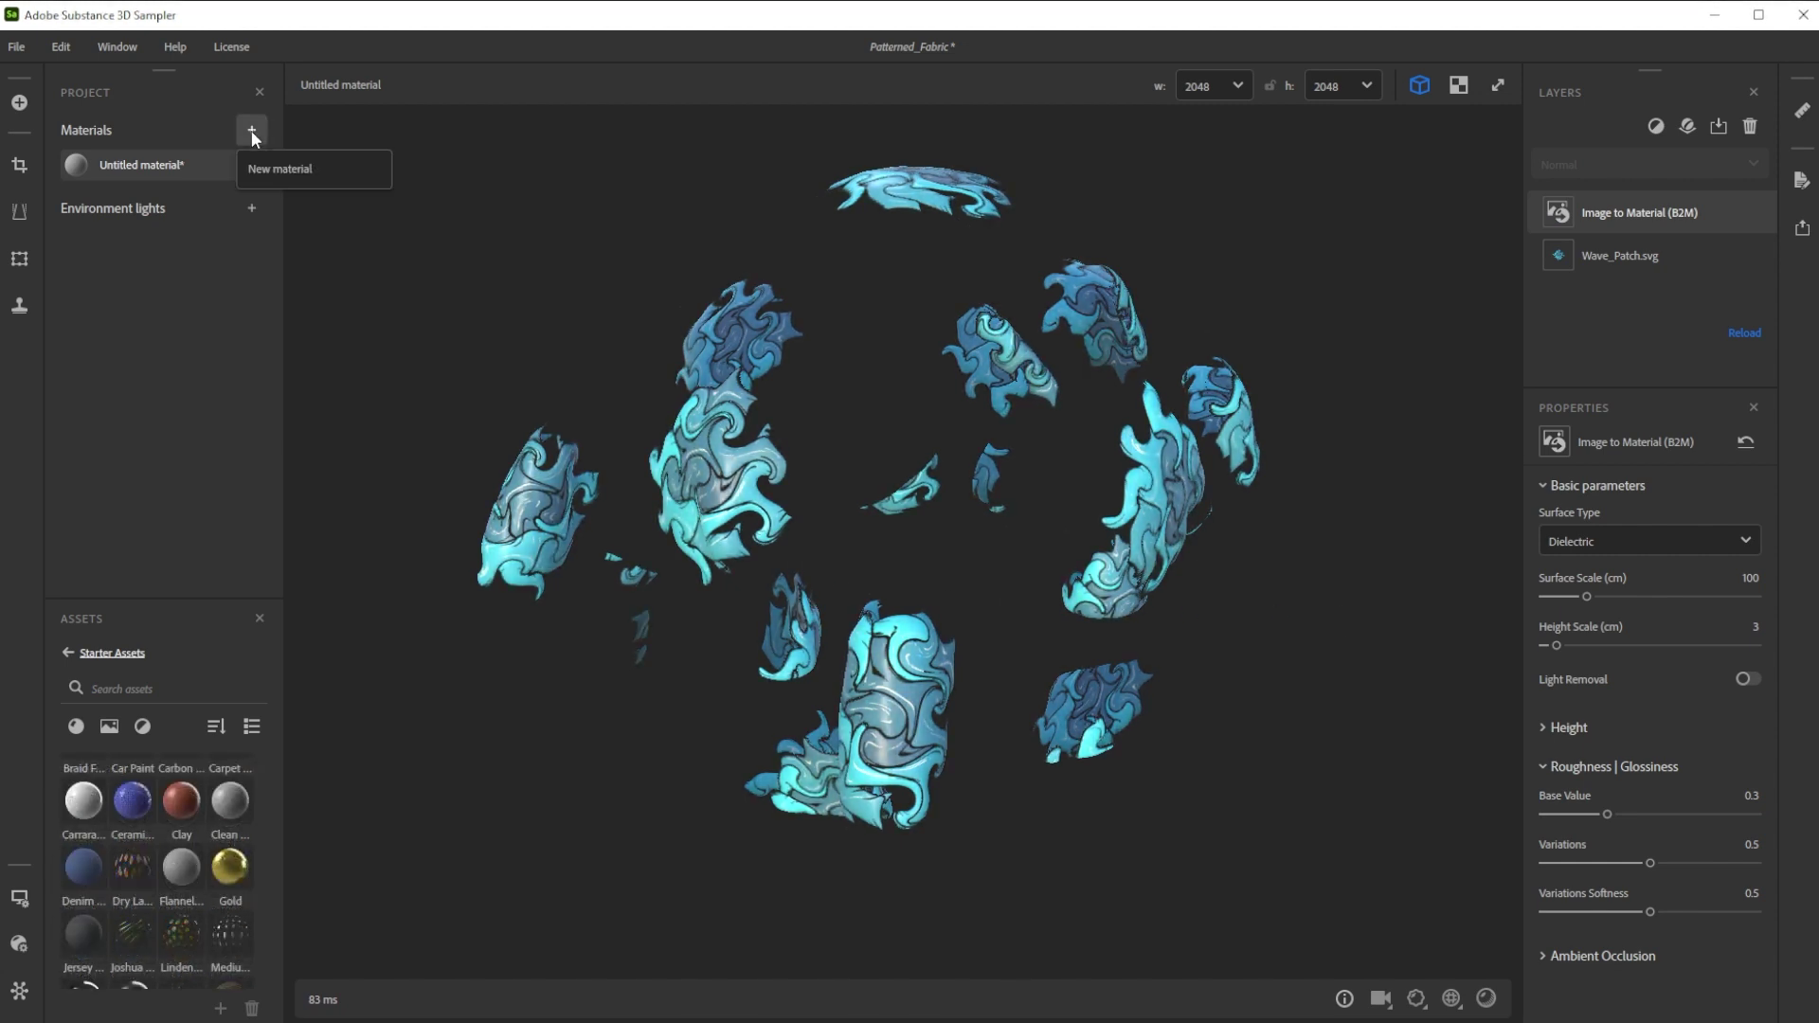
click(287, 168)
right_click(157, 165)
click(208, 287)
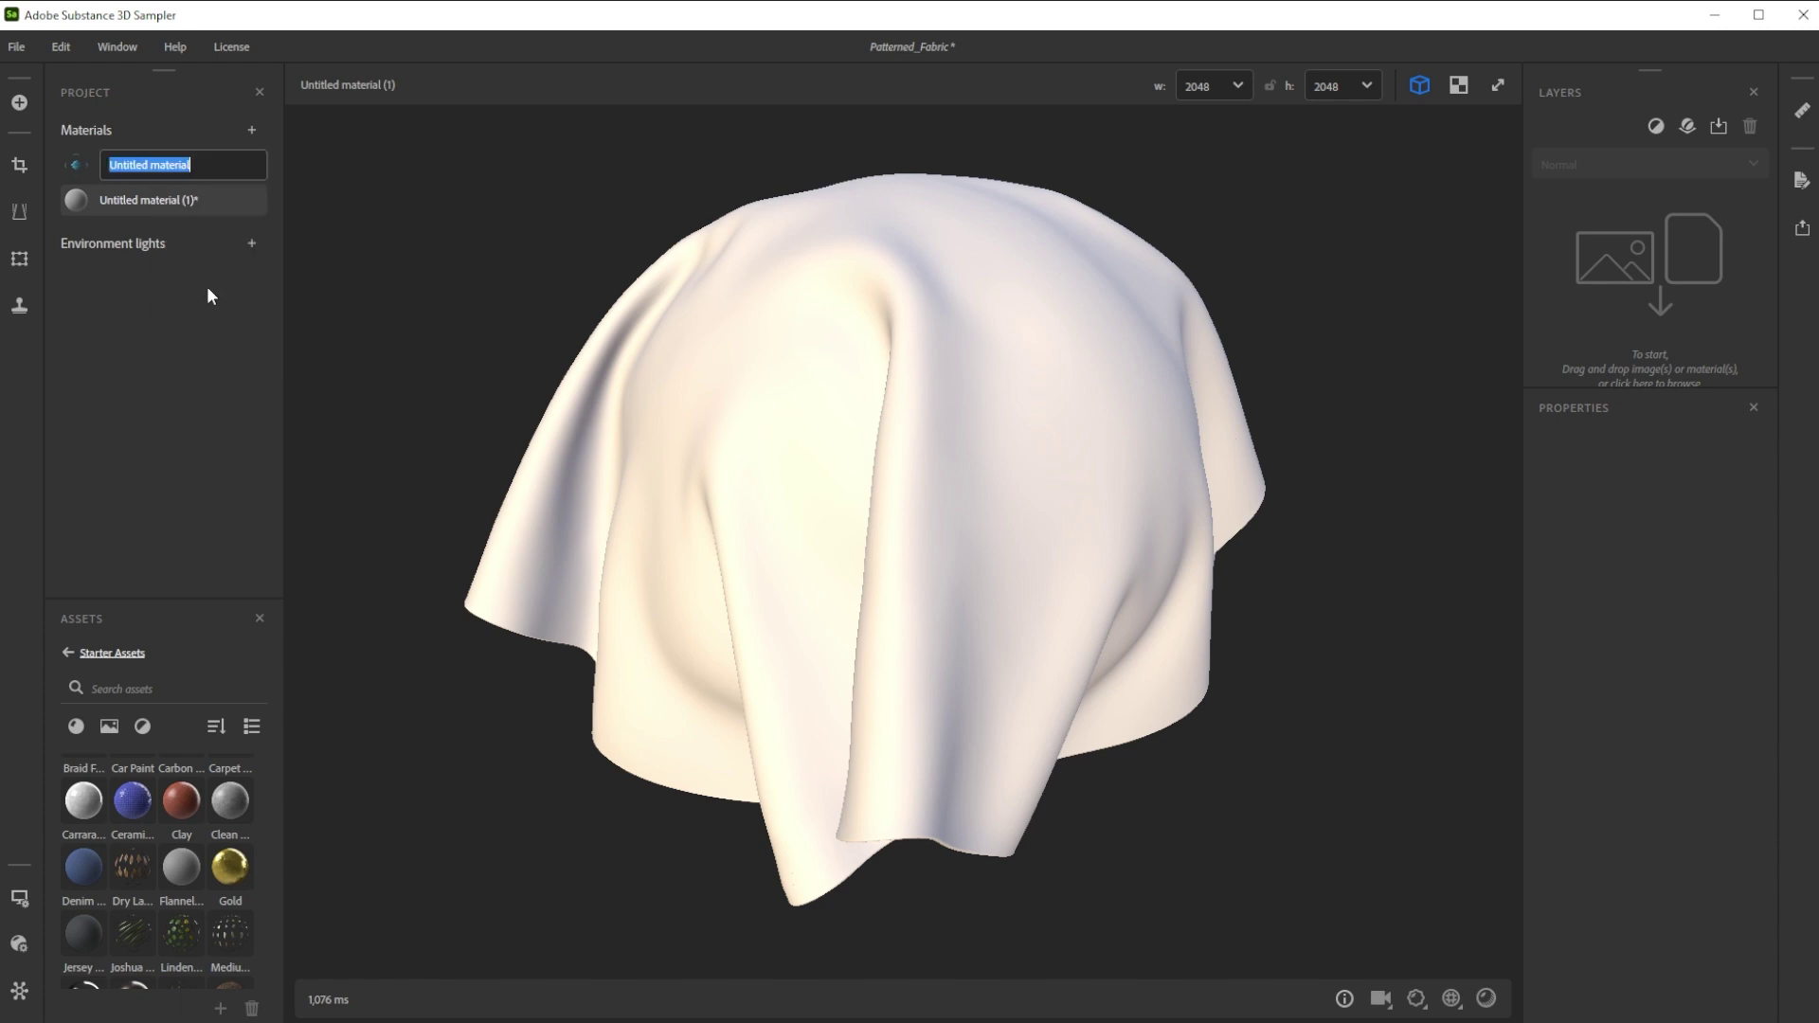
text(Patch_Base)
key(Return)
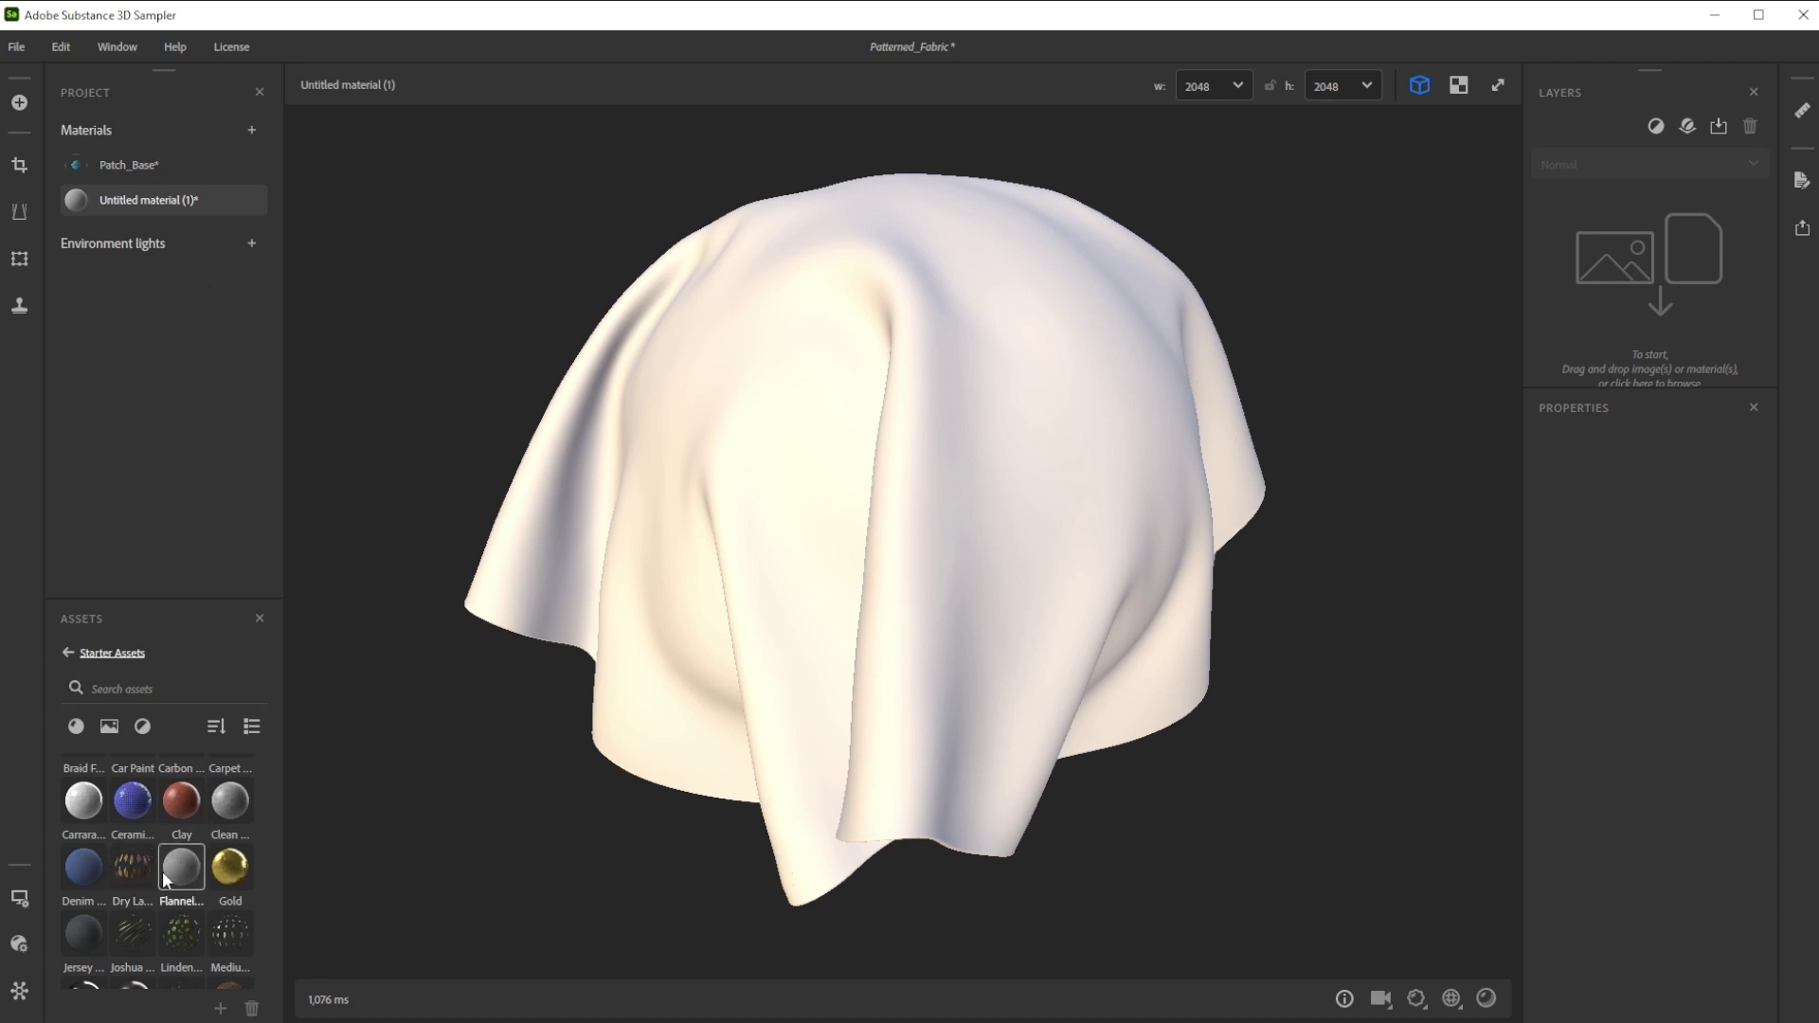
- In the new material, add Flannel Fabric as the base layer with Patch_Base above it
mouse_move(161, 863)
drag(177, 877, 1731, 334)
drag(1628, 258, 1629, 257)
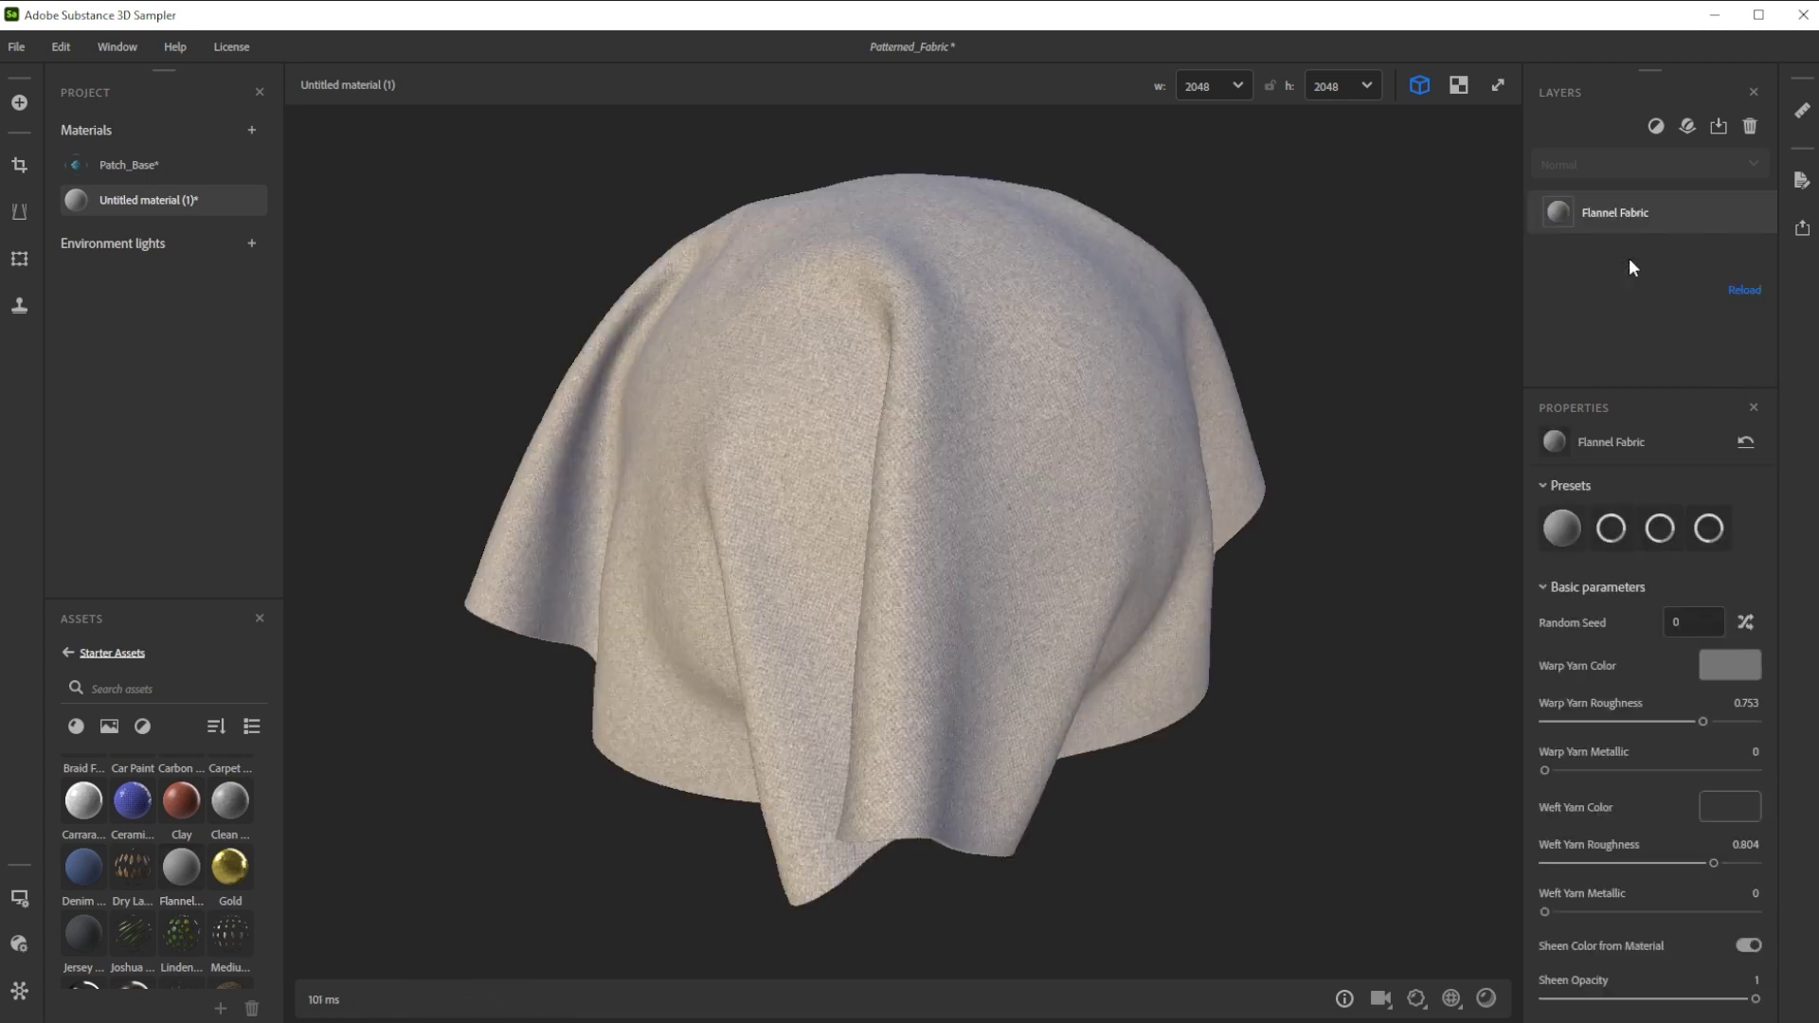
drag(128, 165, 1635, 204)
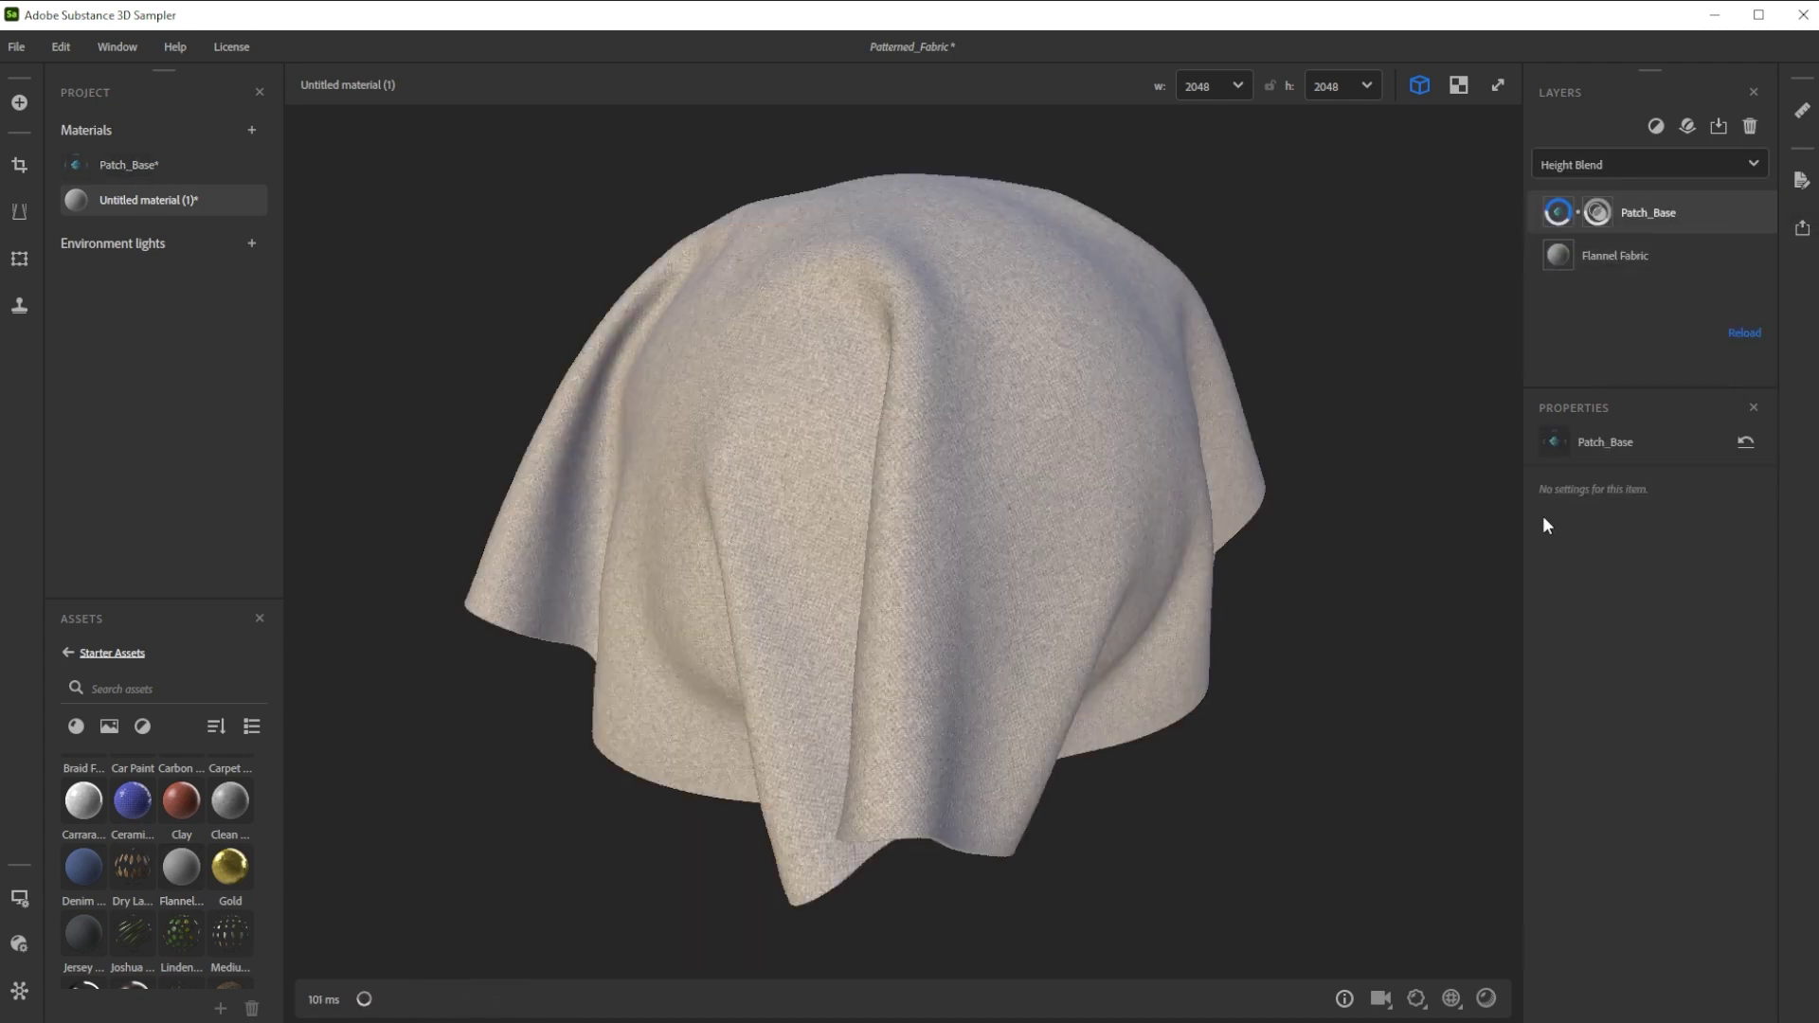
- Switch the pattern layer to Opacity Blend with Height Scale 0 and Height Position 0.55
click(1592, 163)
click(1602, 322)
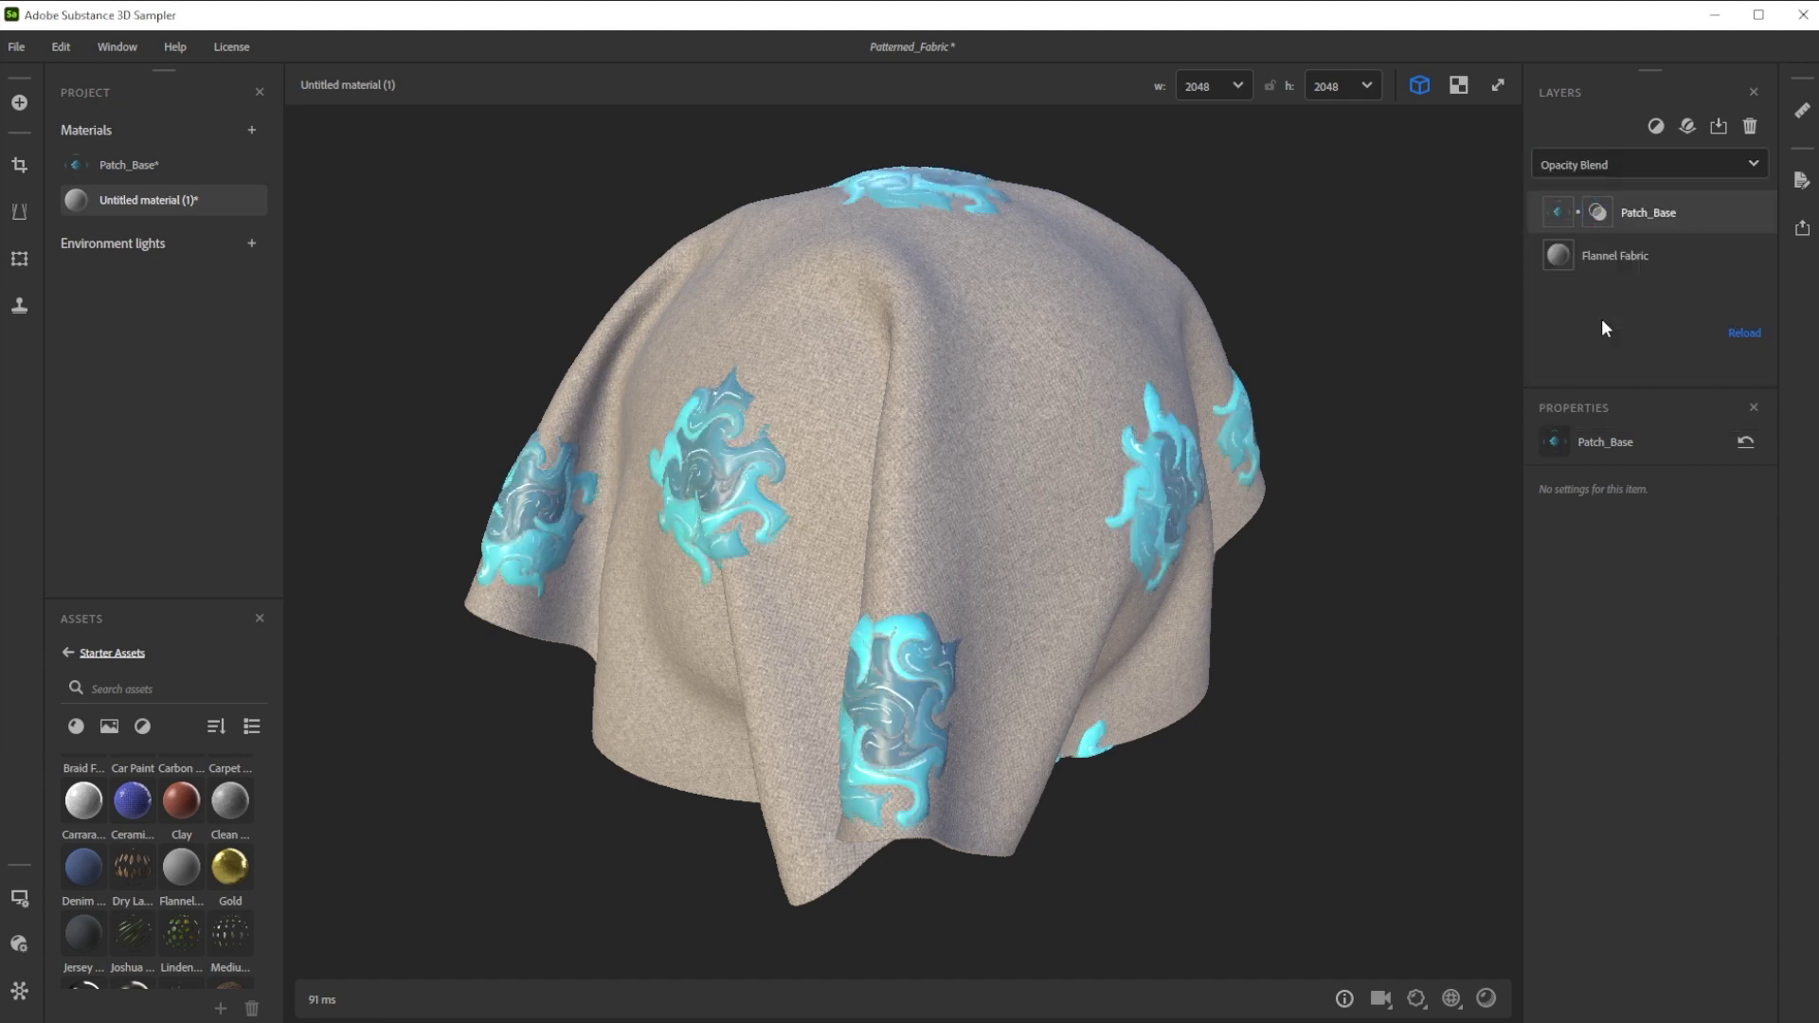
click(1596, 213)
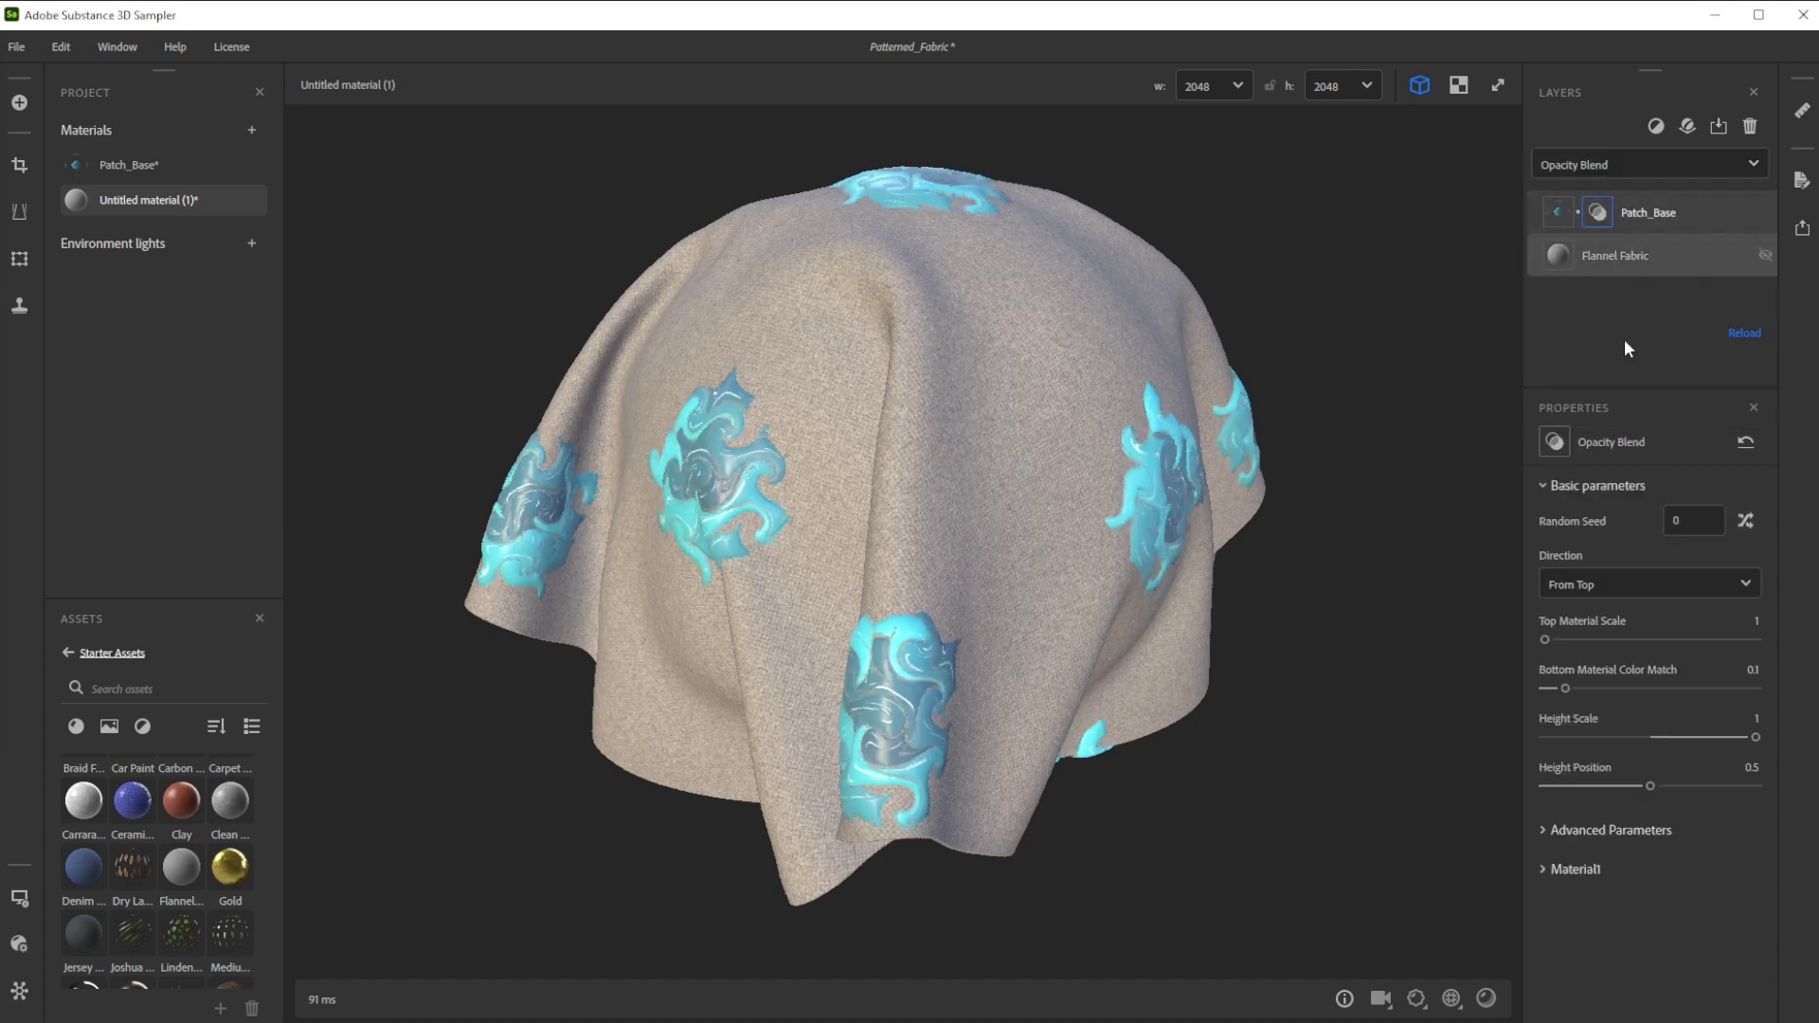
drag(1756, 738, 1741, 737)
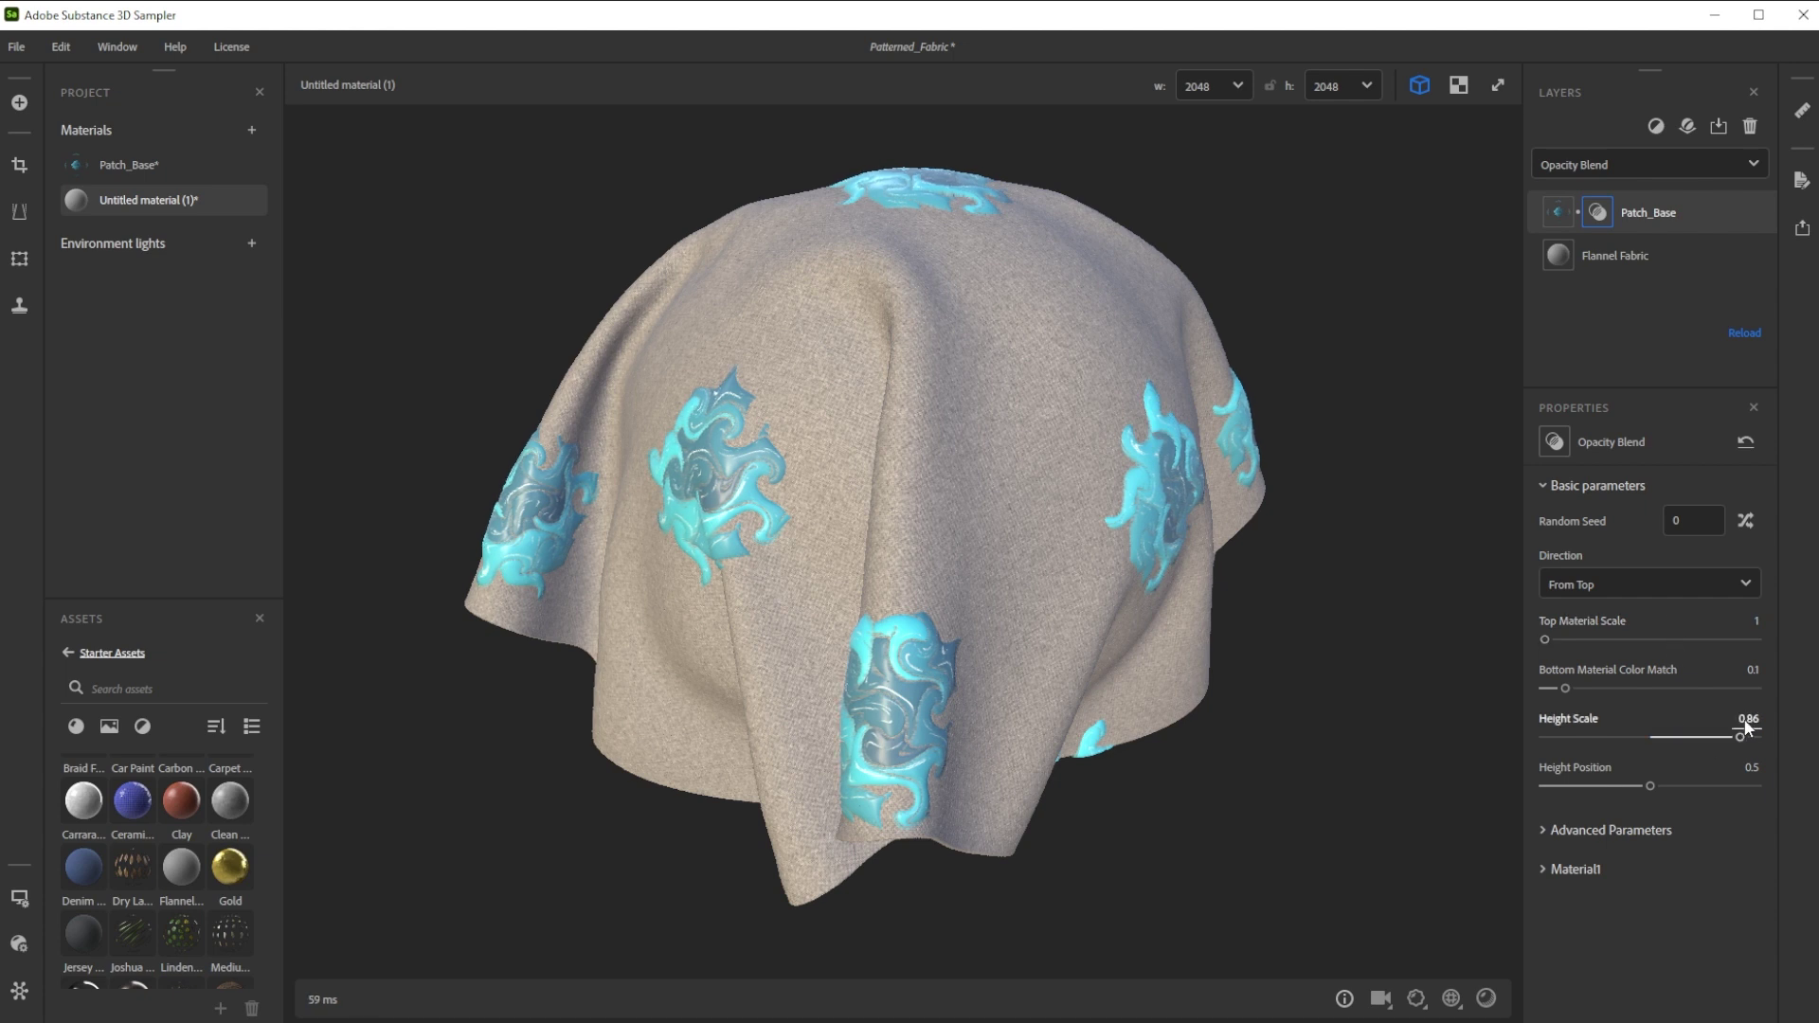
text(0)
key(Return)
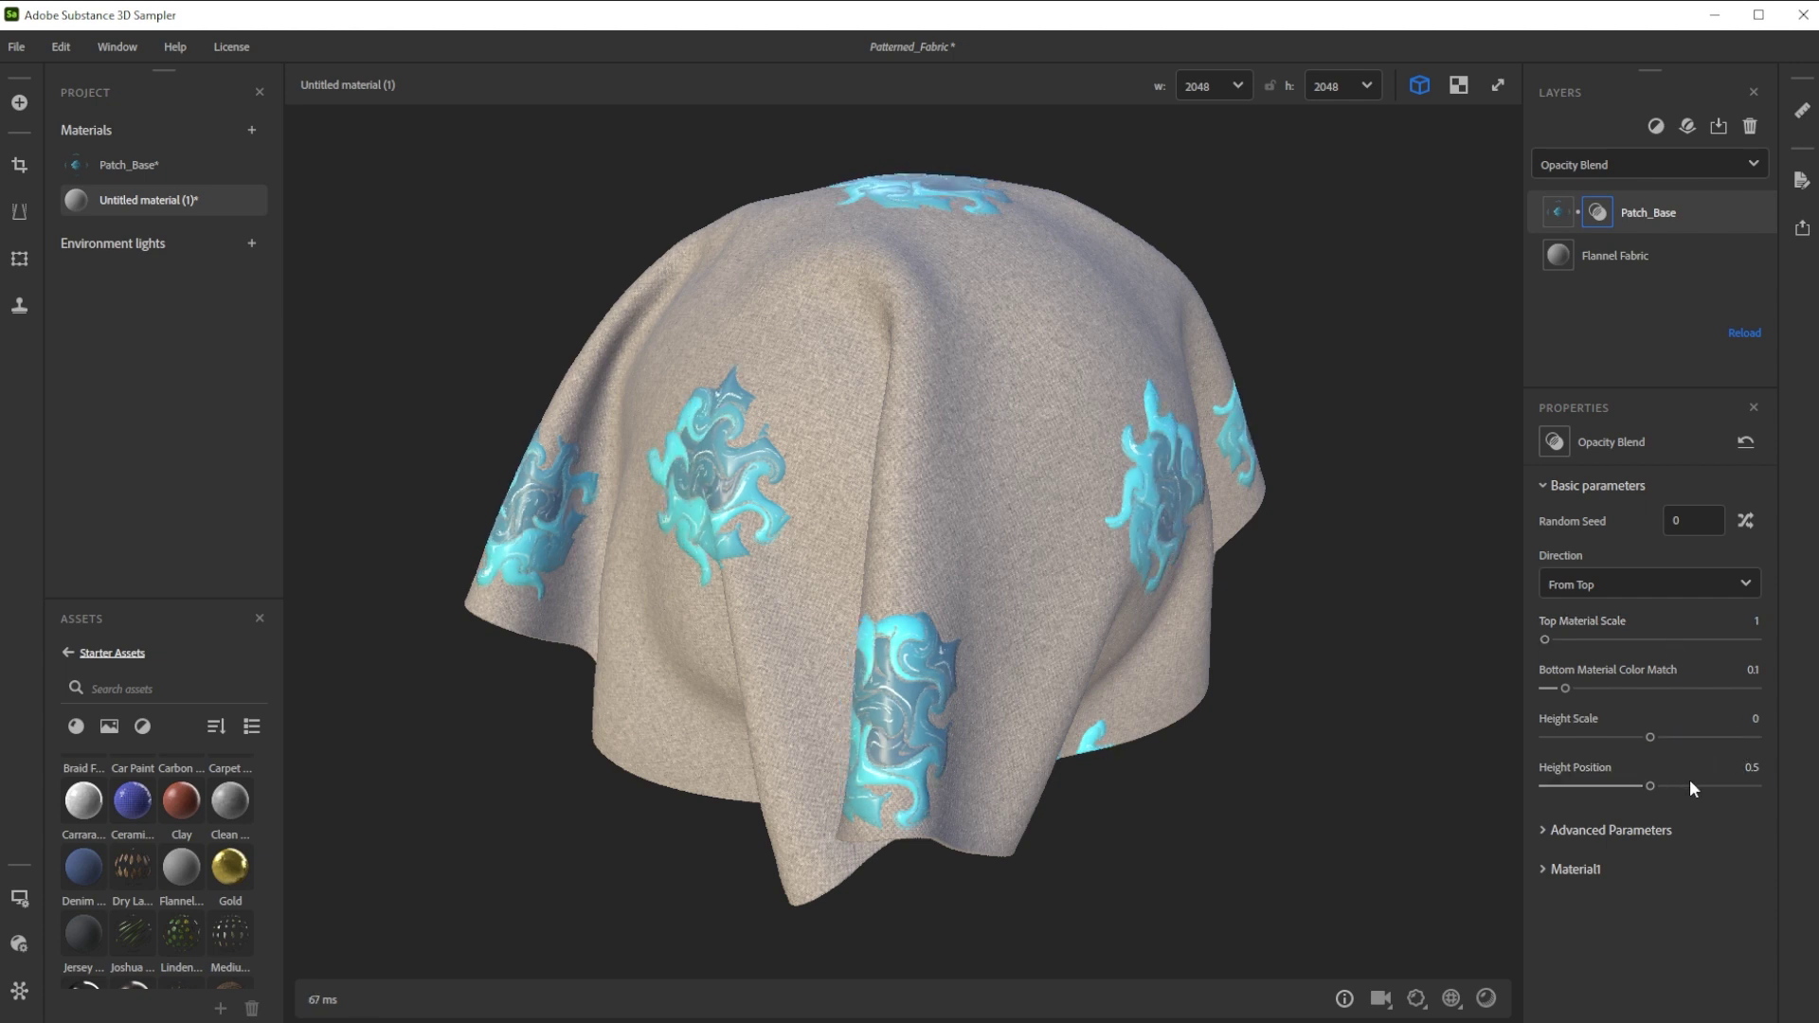
click(1754, 775)
text(.55)
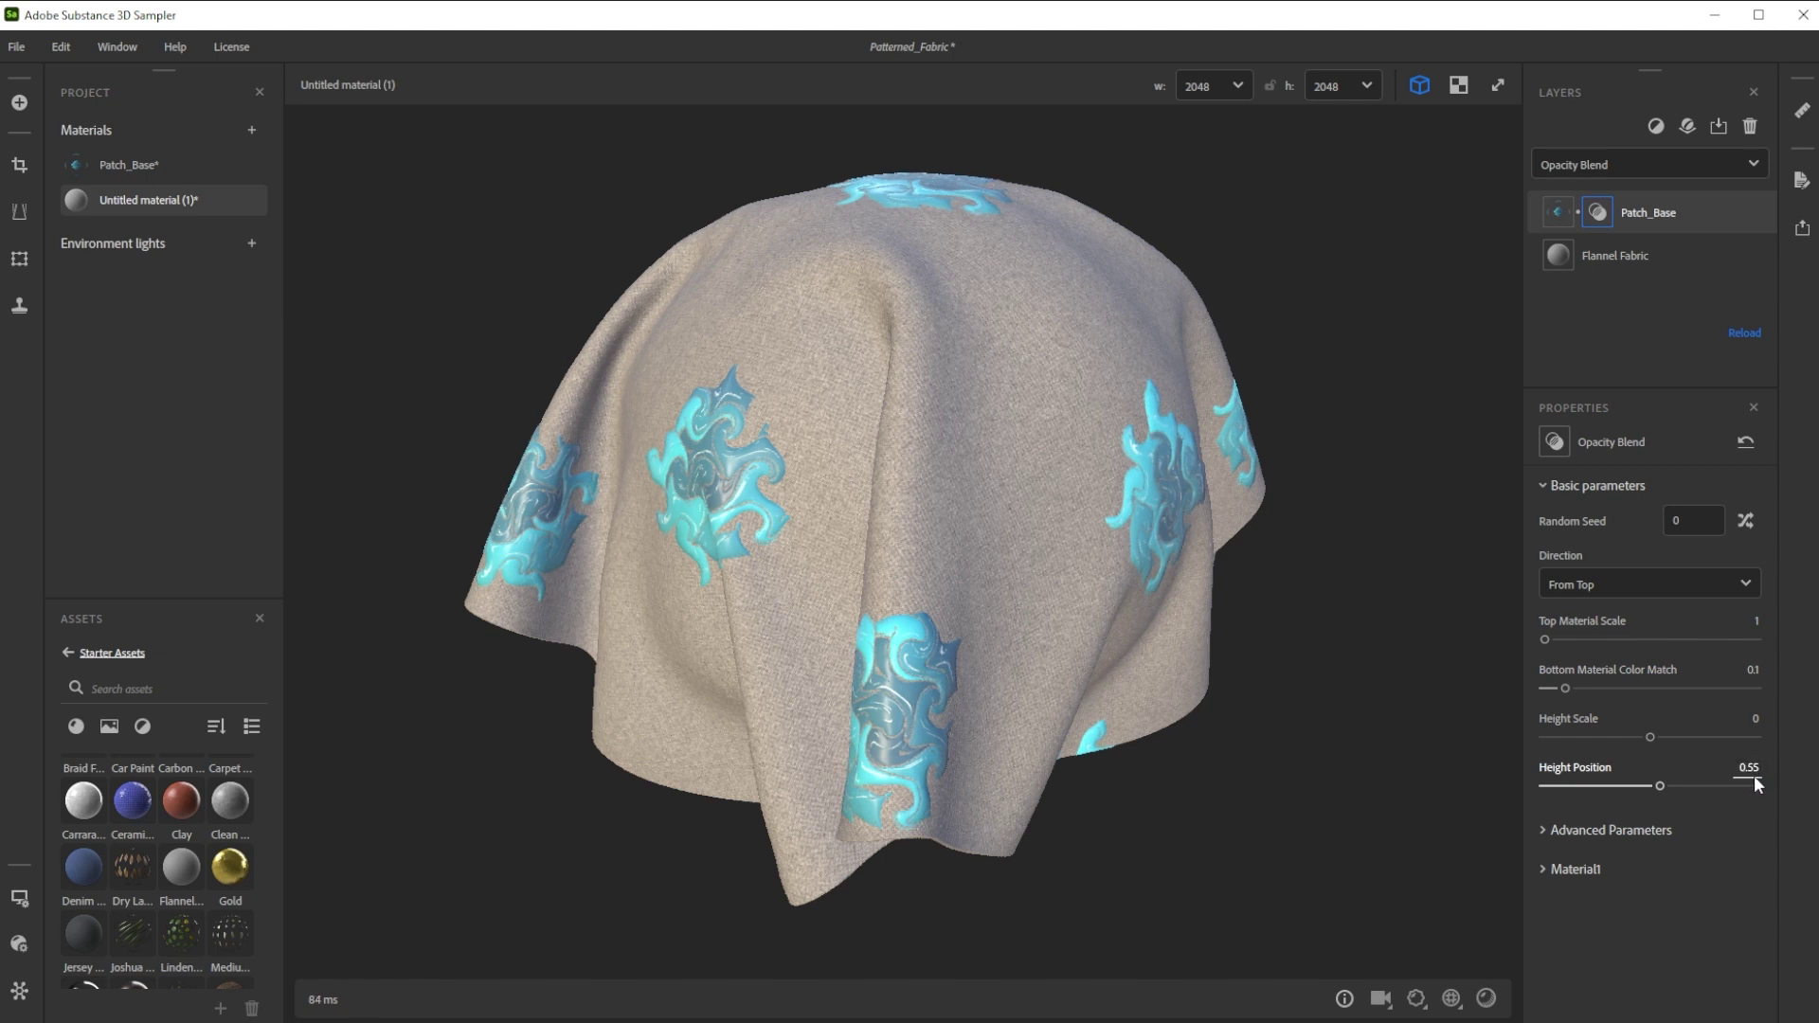
key(Return)
- Enable Recompute Normal and Recompute AO with a 2 cm height depth
click(1548, 830)
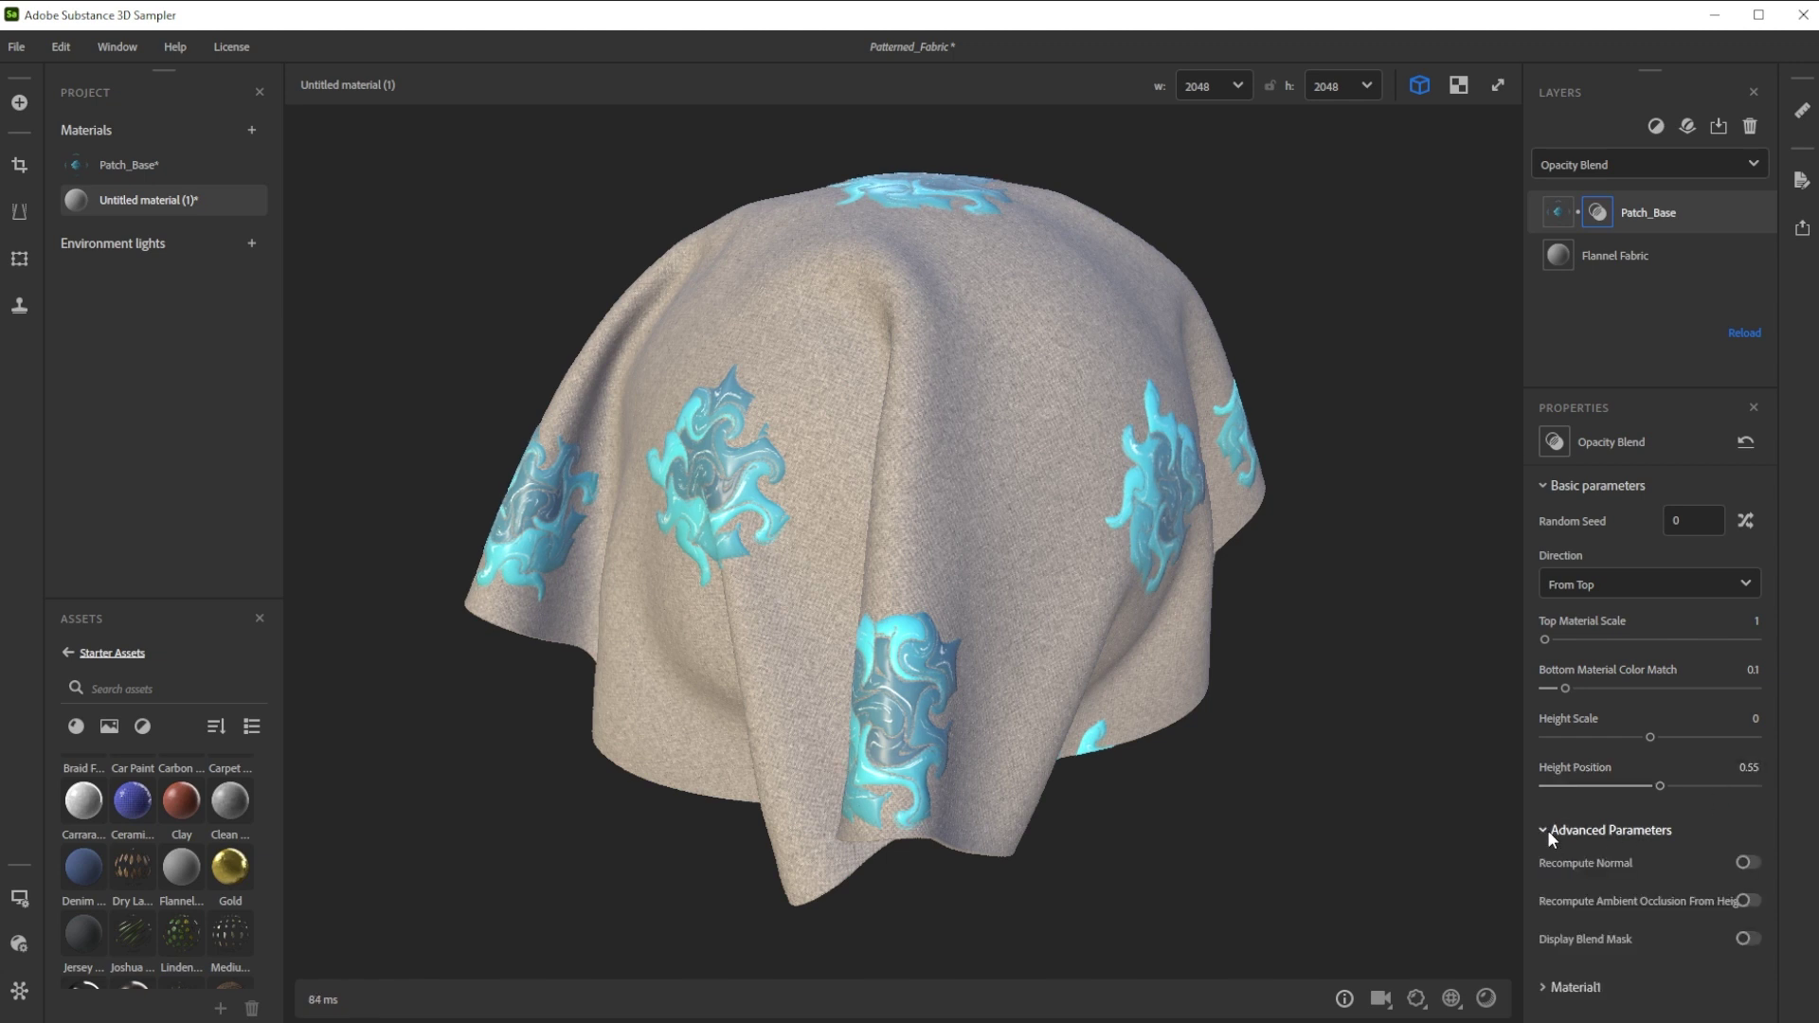
click(1747, 862)
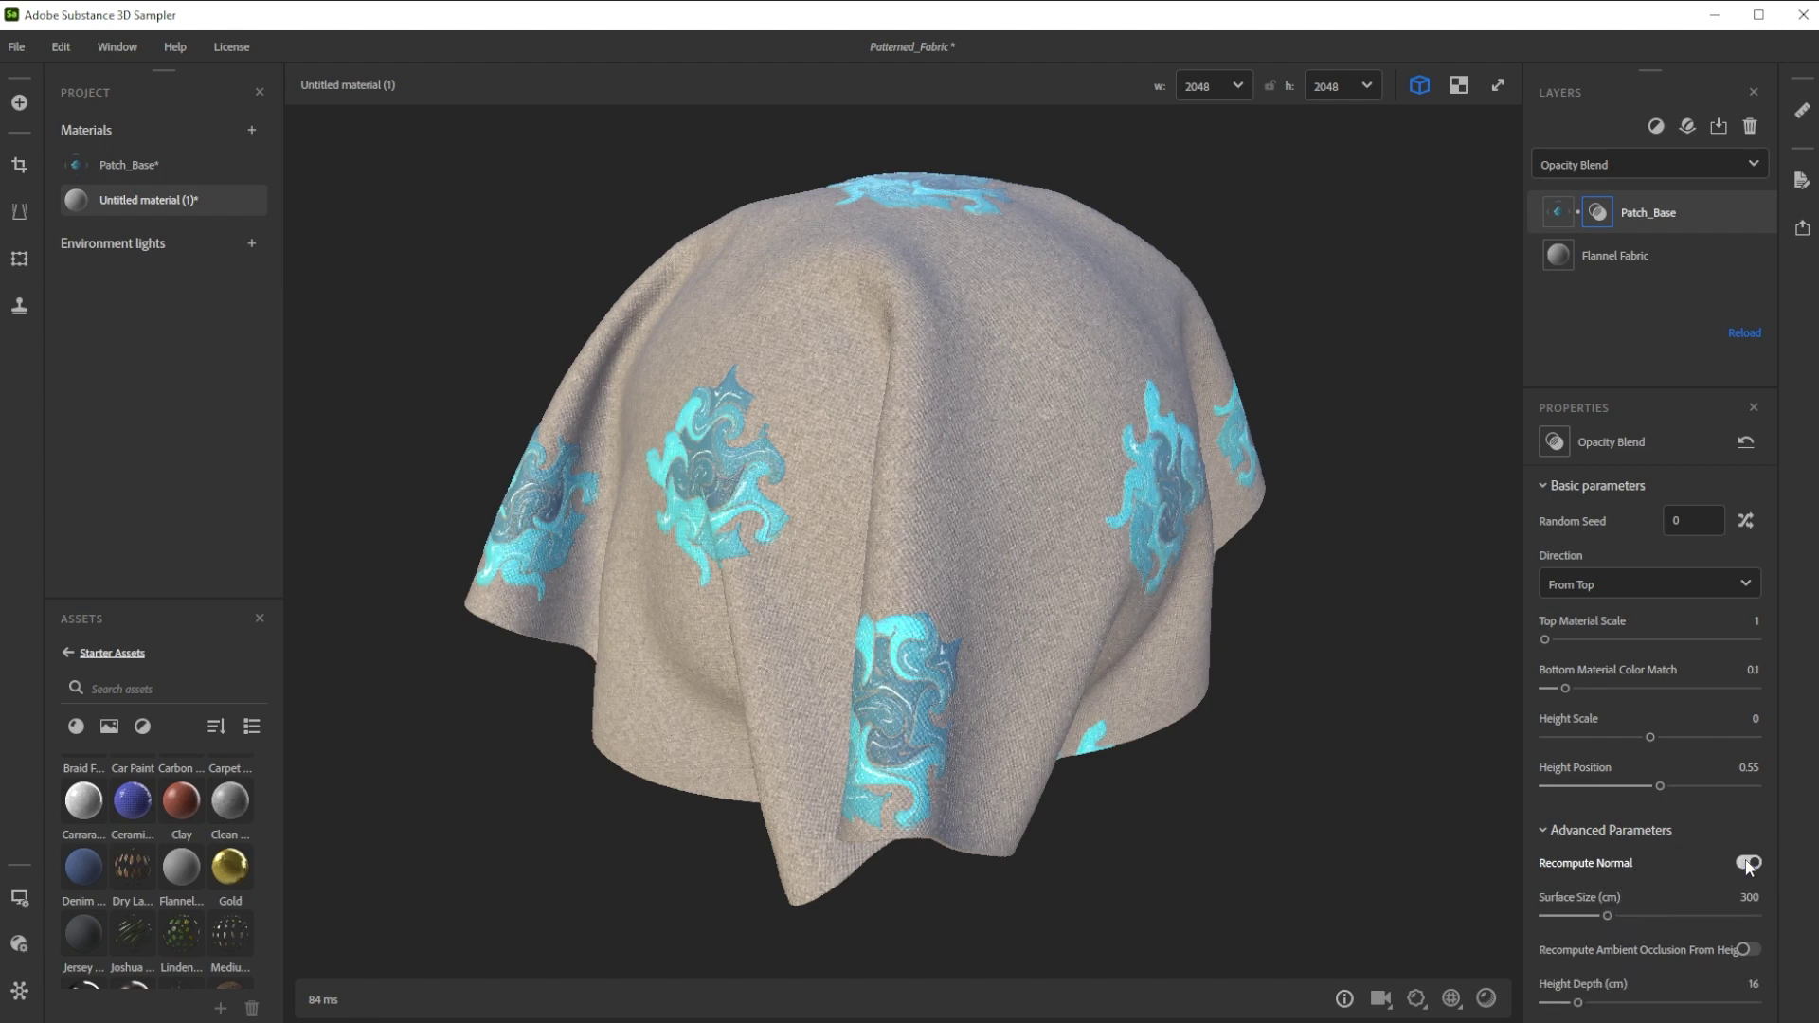
scroll(1748, 900, down, 1)
click(1749, 927)
click(1754, 963)
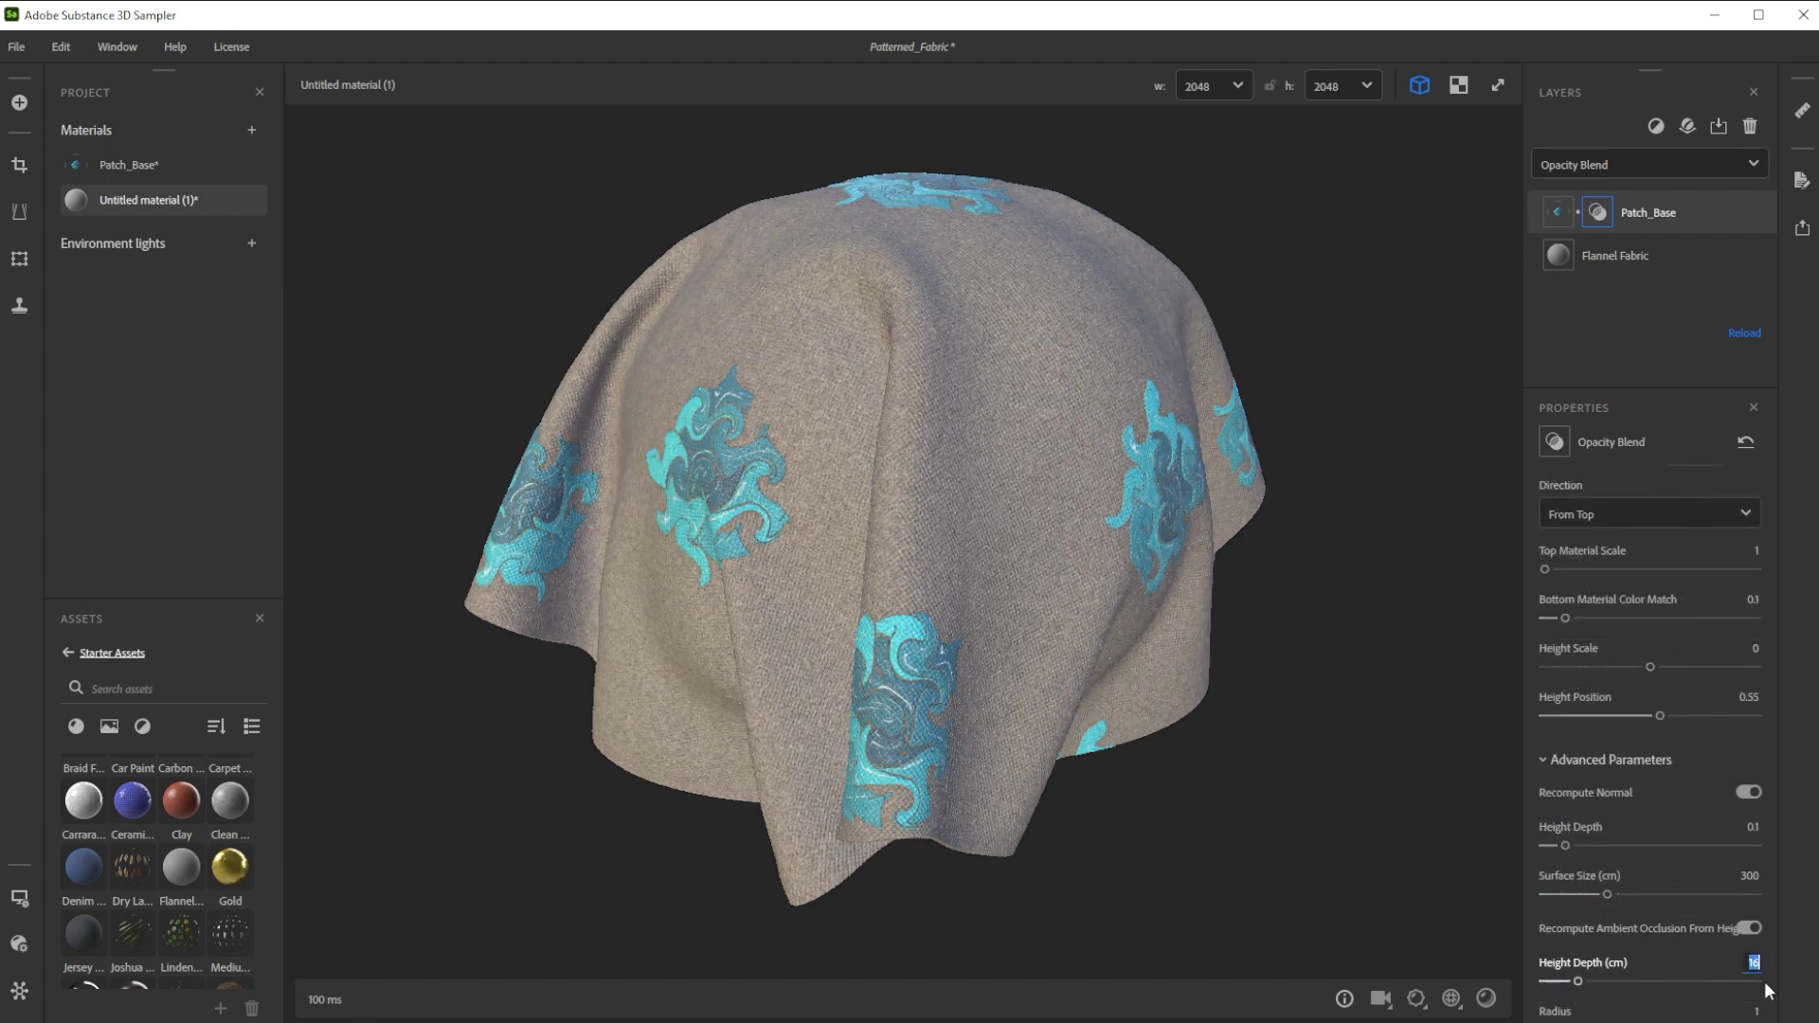
text(2)
key(Return)
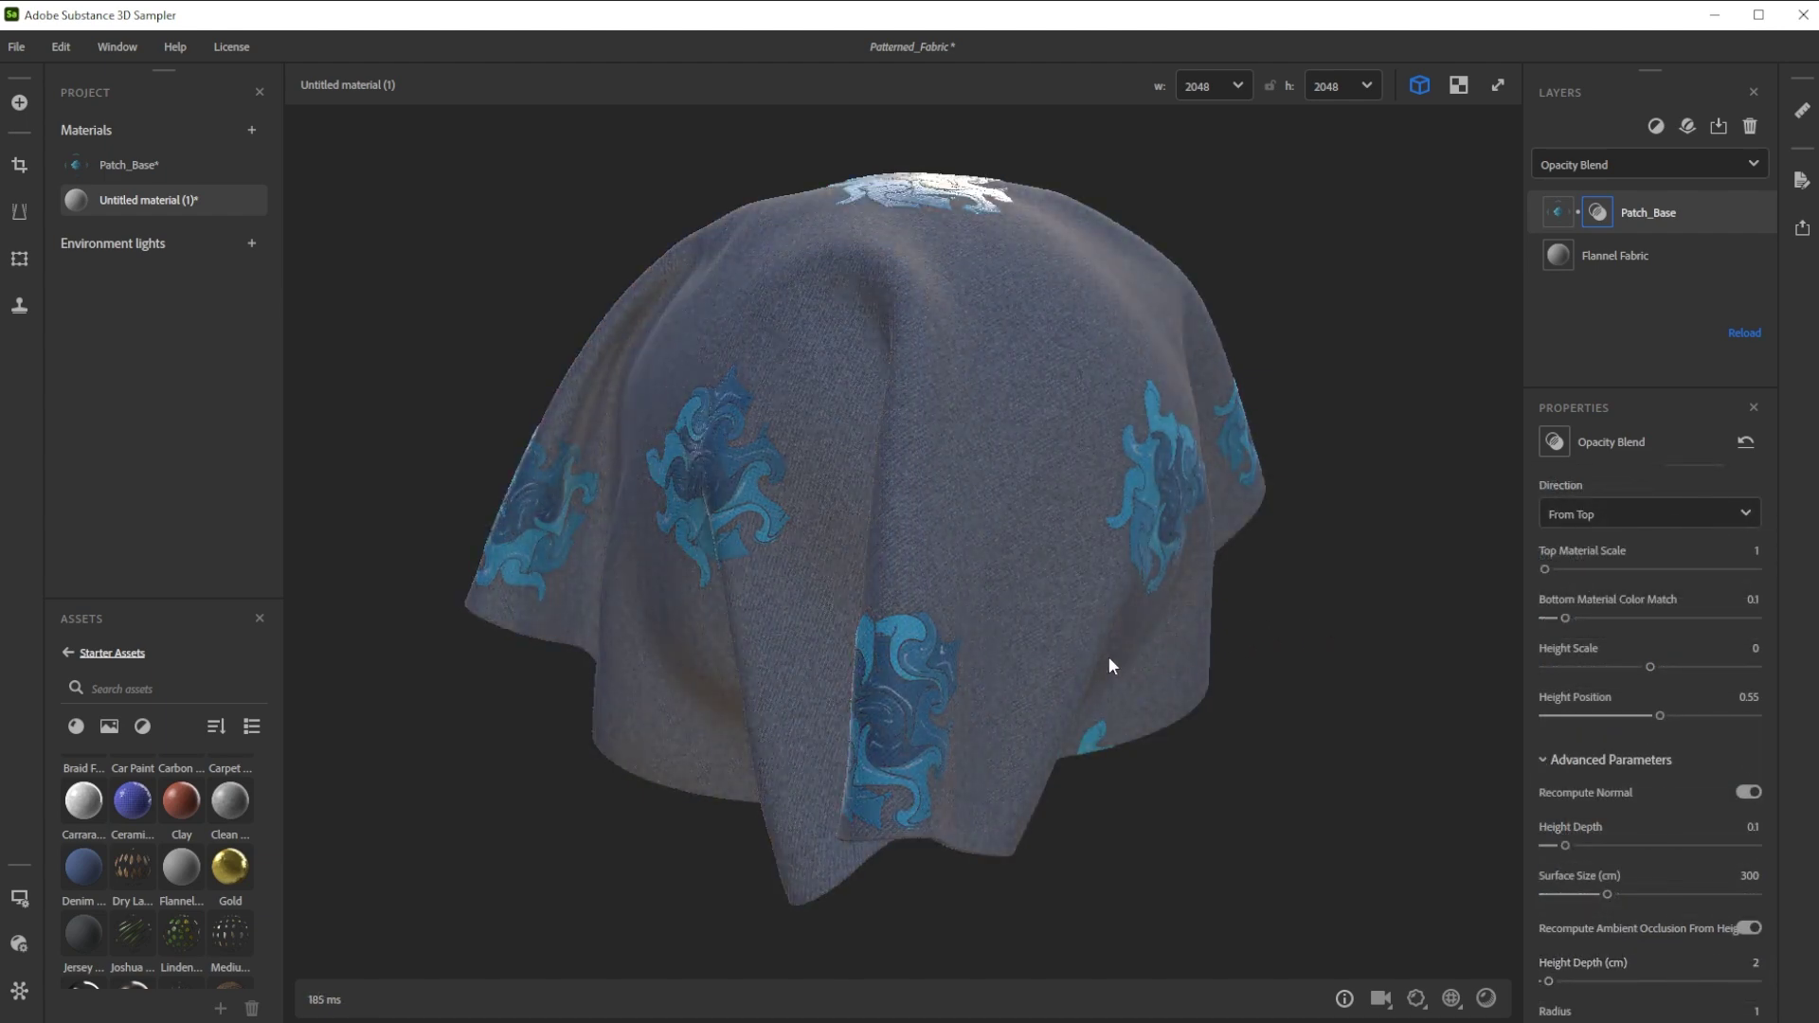
- Rename the layered material Final_Patch
right_click(154, 199)
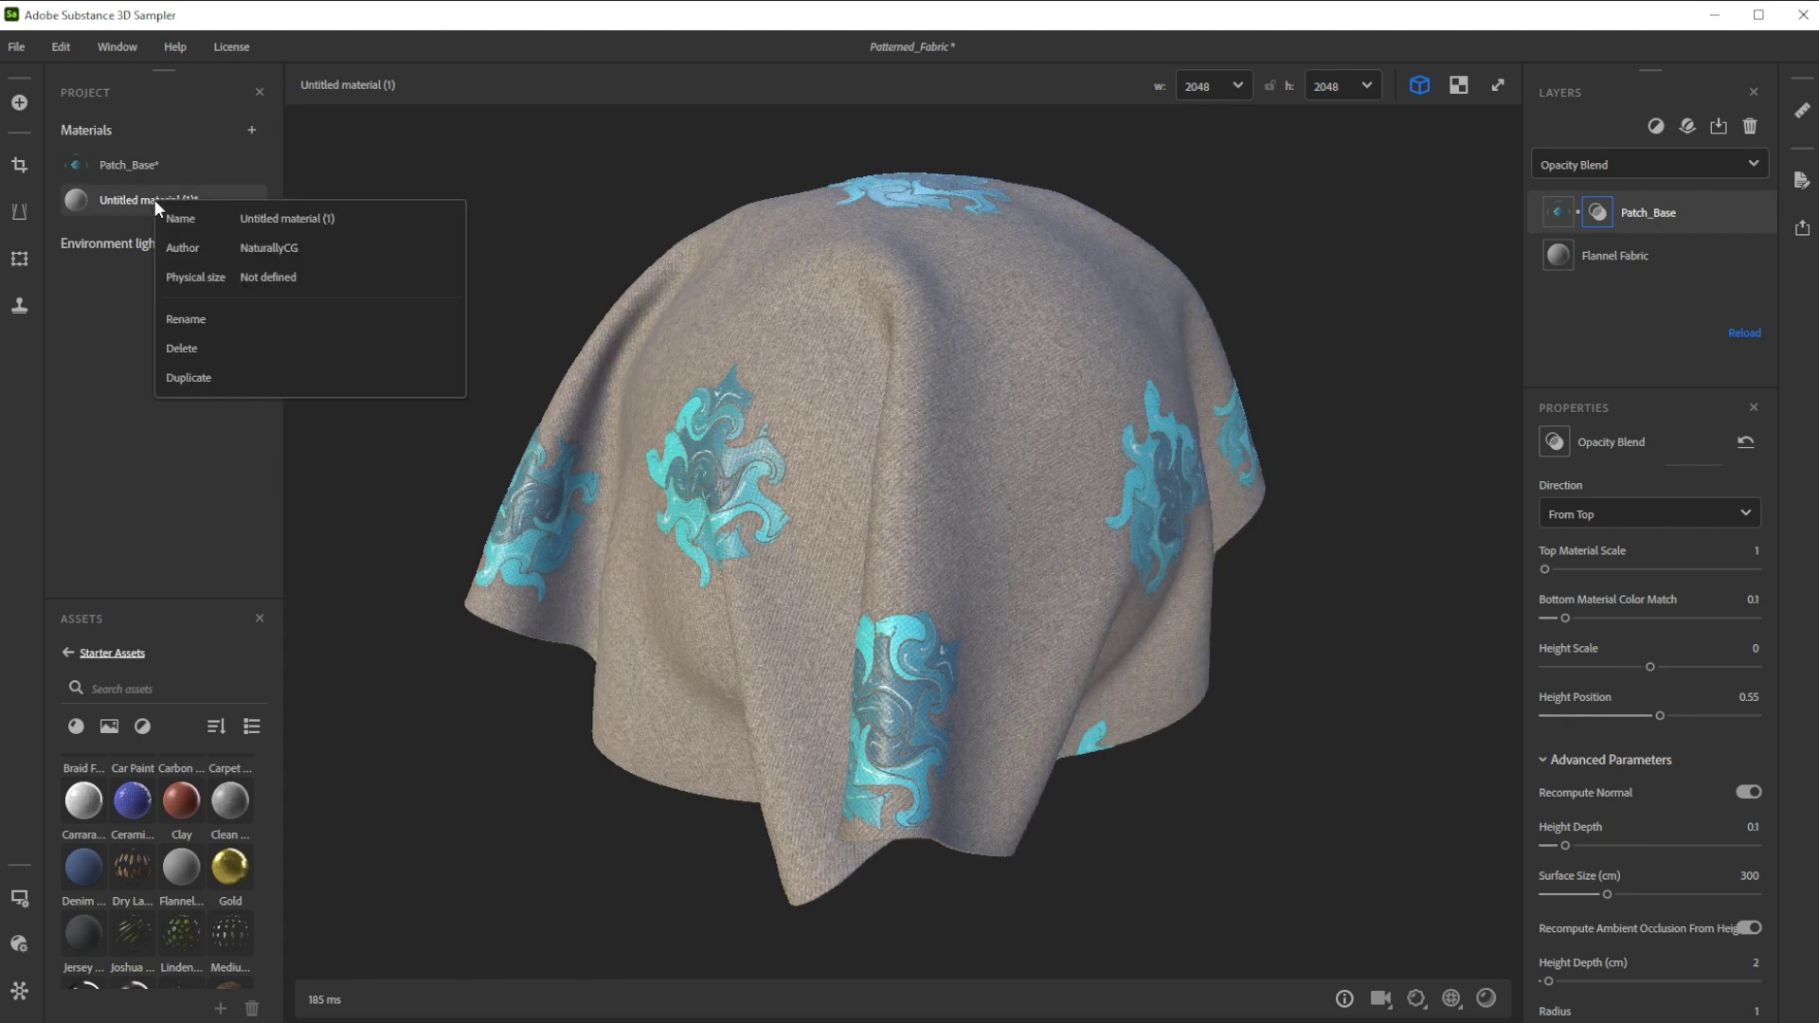
click(199, 319)
text(Final_Patch)
key(Return)
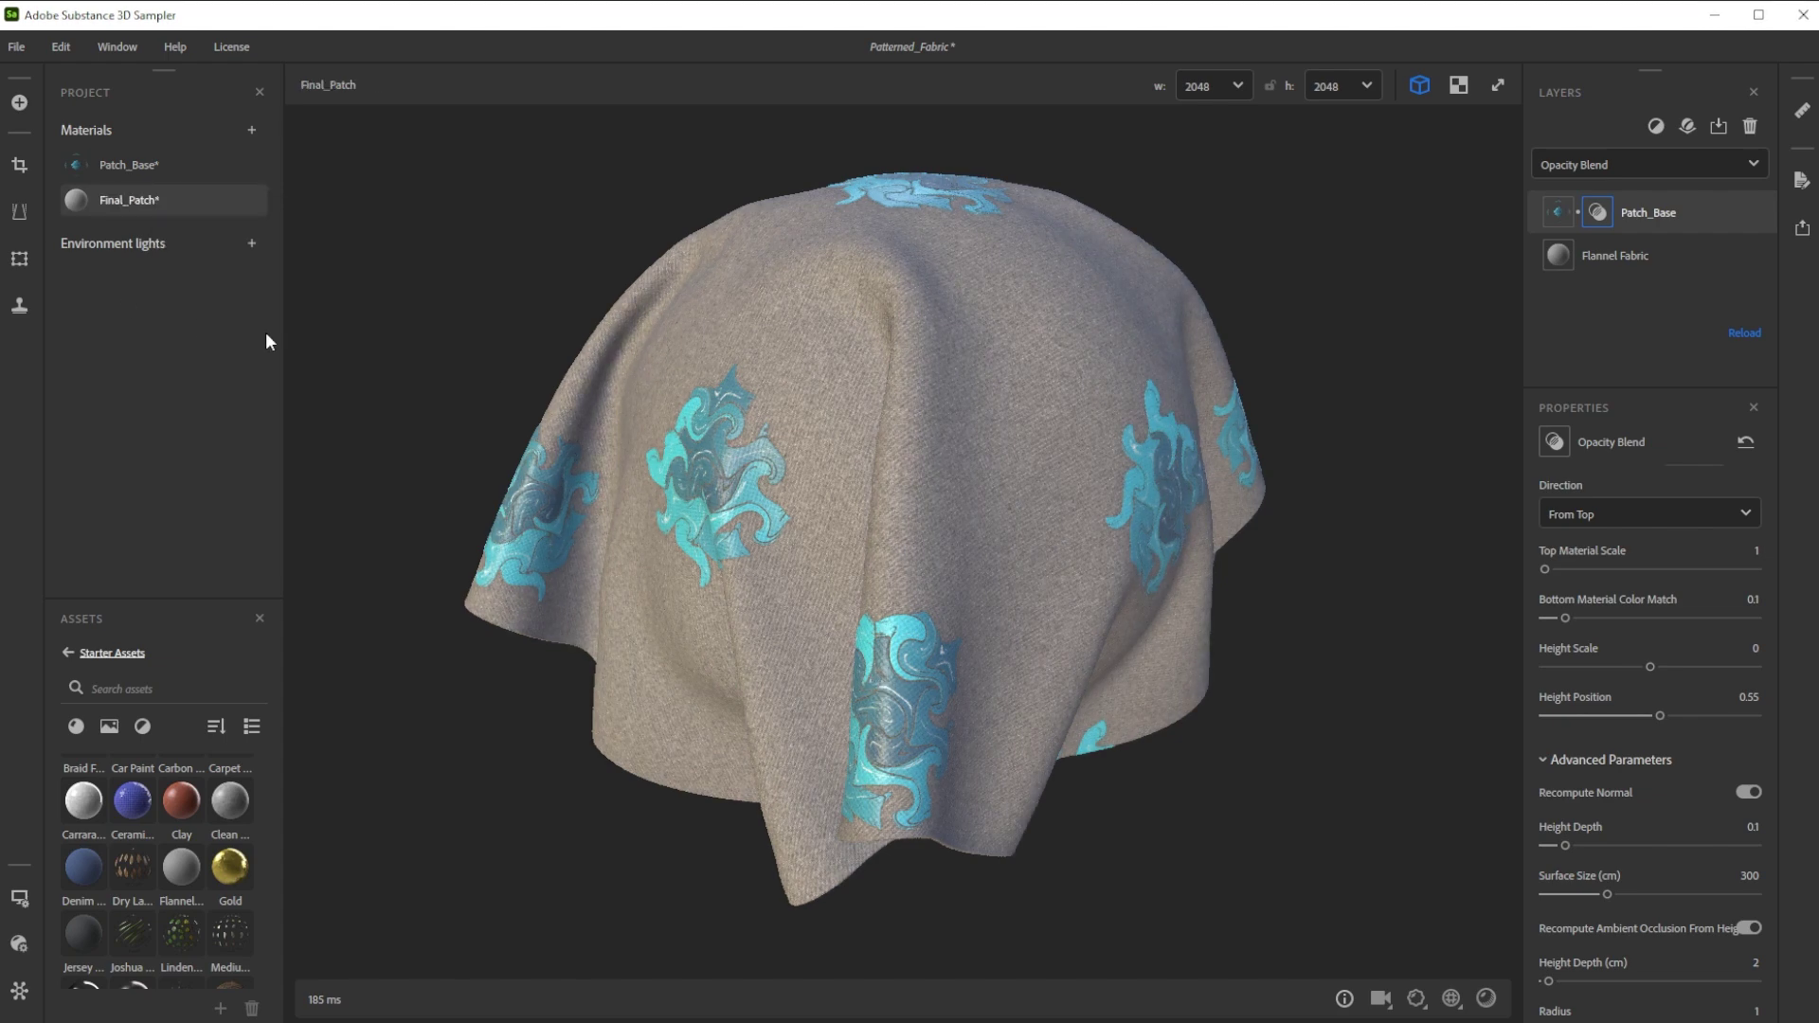
- Save the project over the existing Patterned_Fabric file and add a new empty material
click(17, 47)
click(67, 241)
click(245, 173)
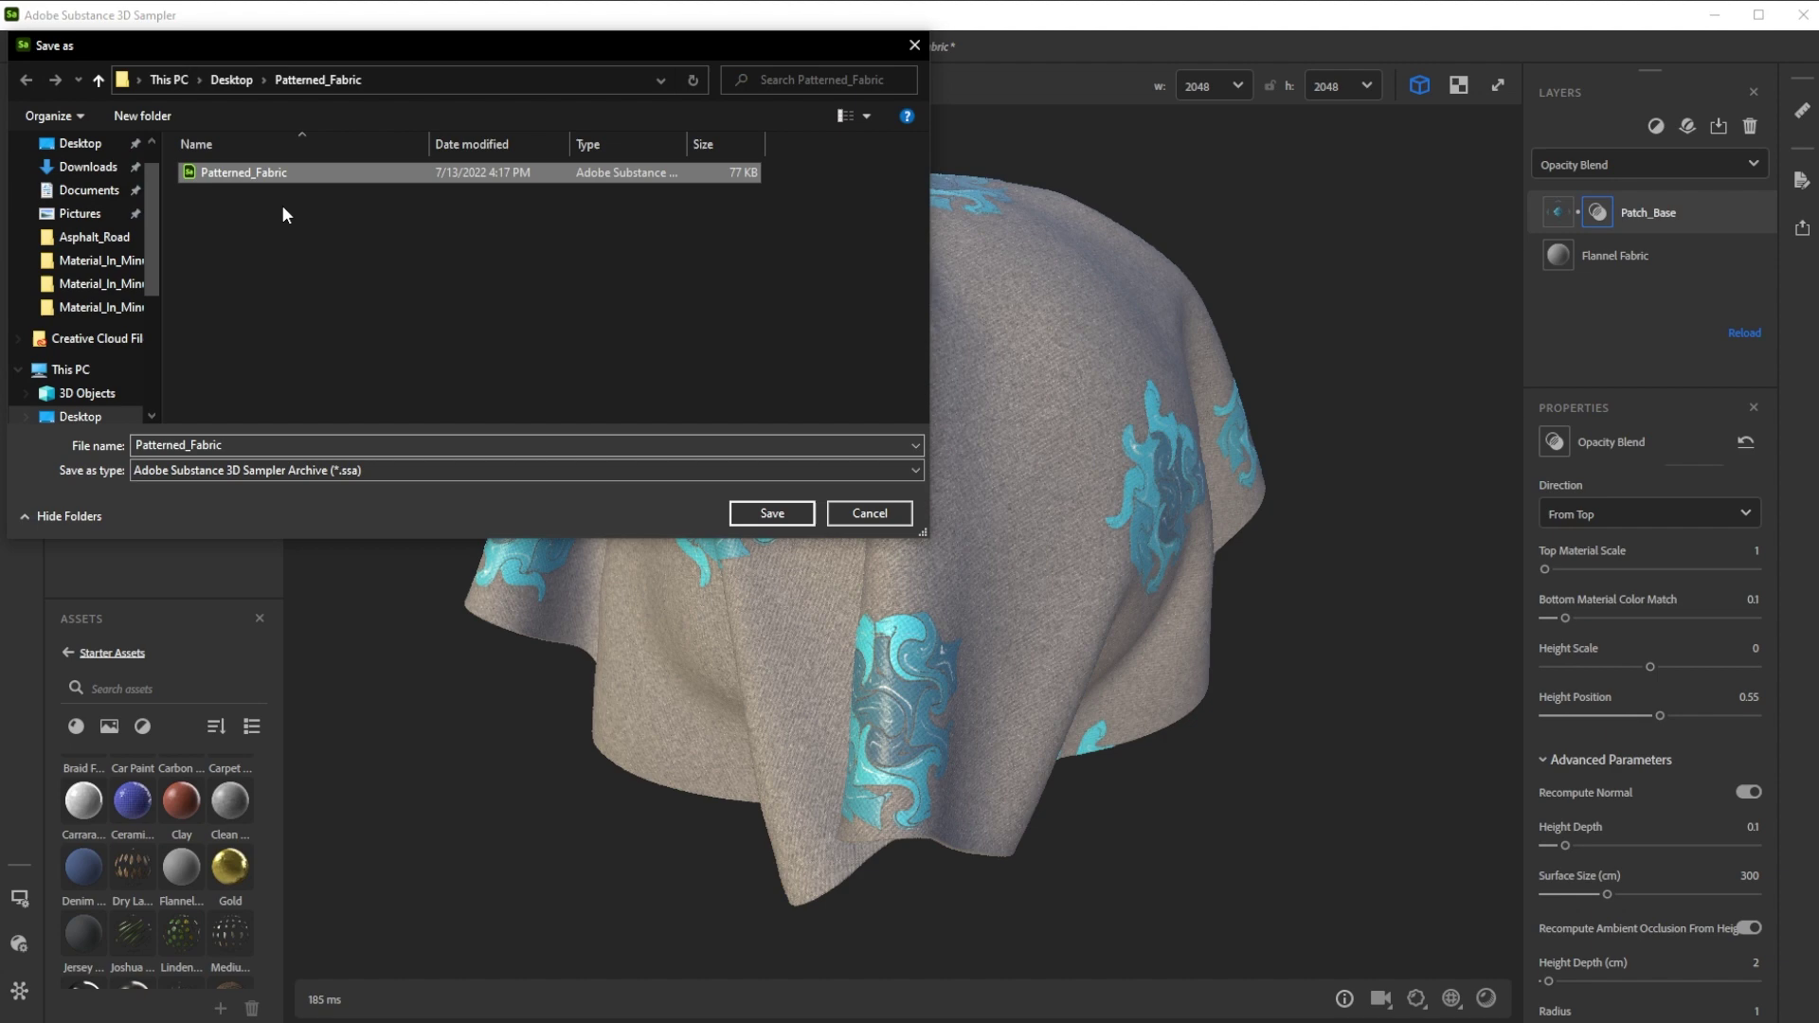
click(772, 513)
click(945, 520)
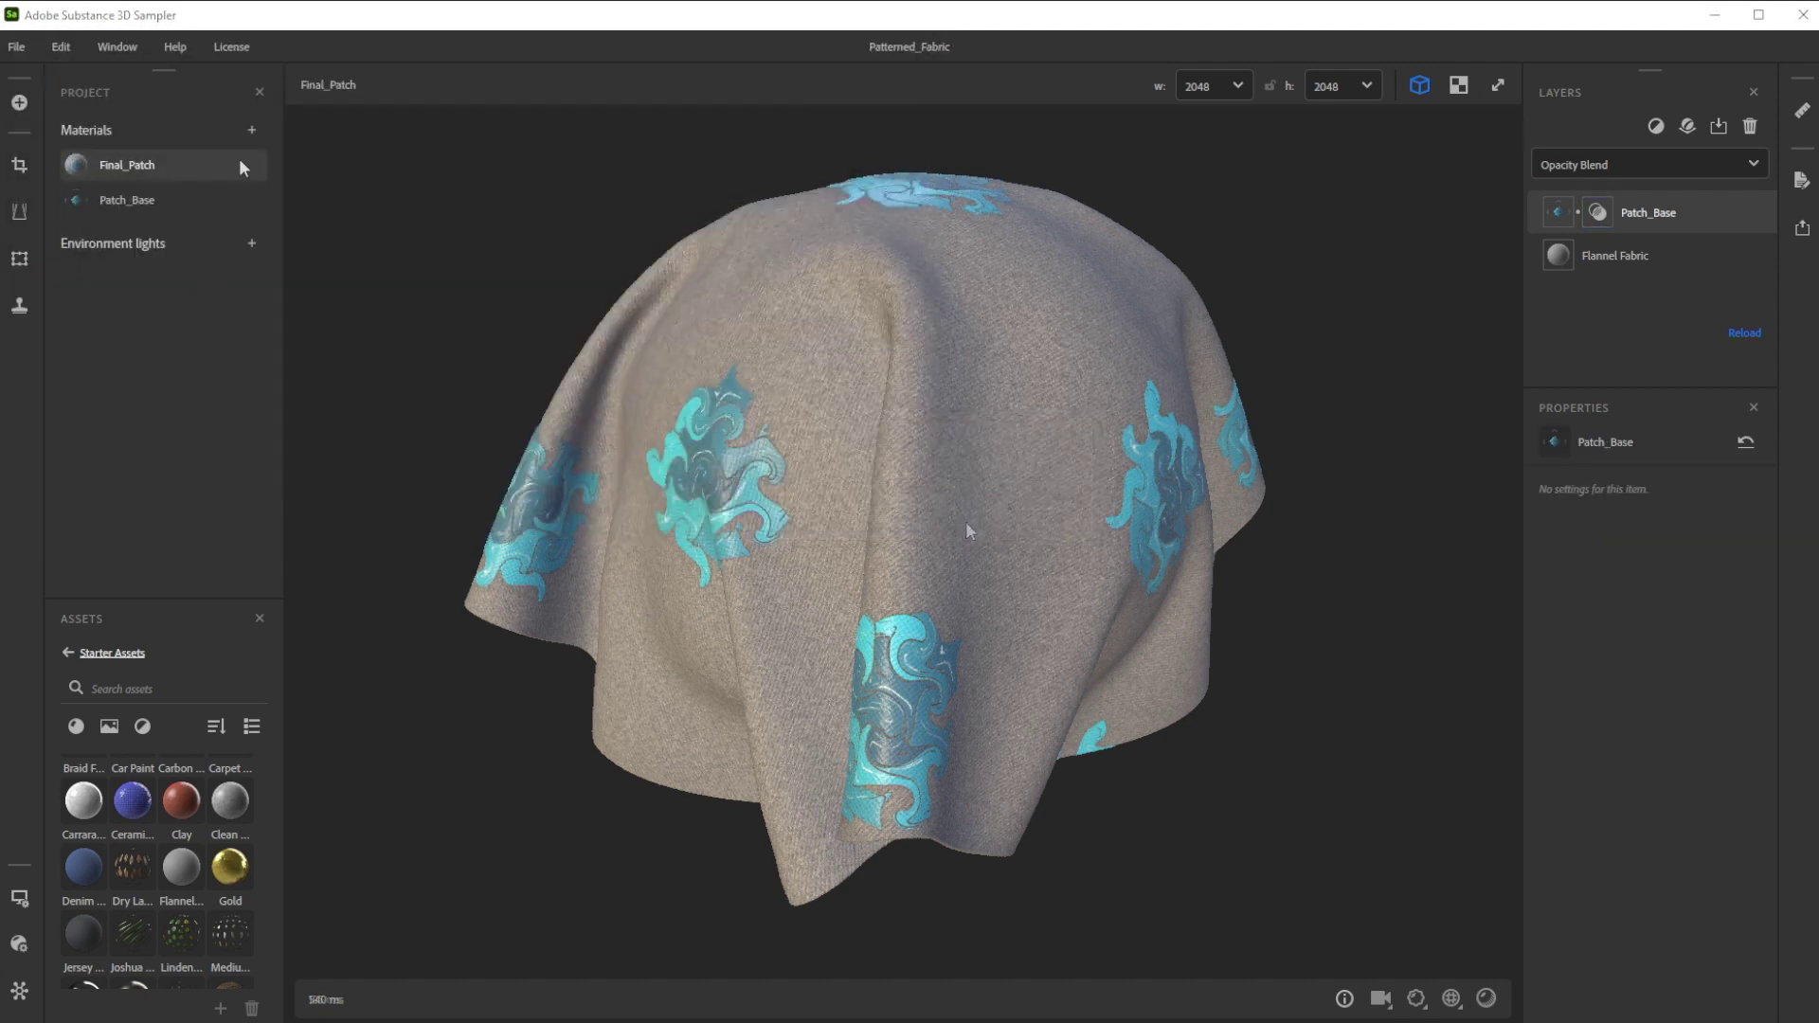
click(251, 130)
- Rename the new material Patterned_Fabric
right_click(185, 236)
click(332, 357)
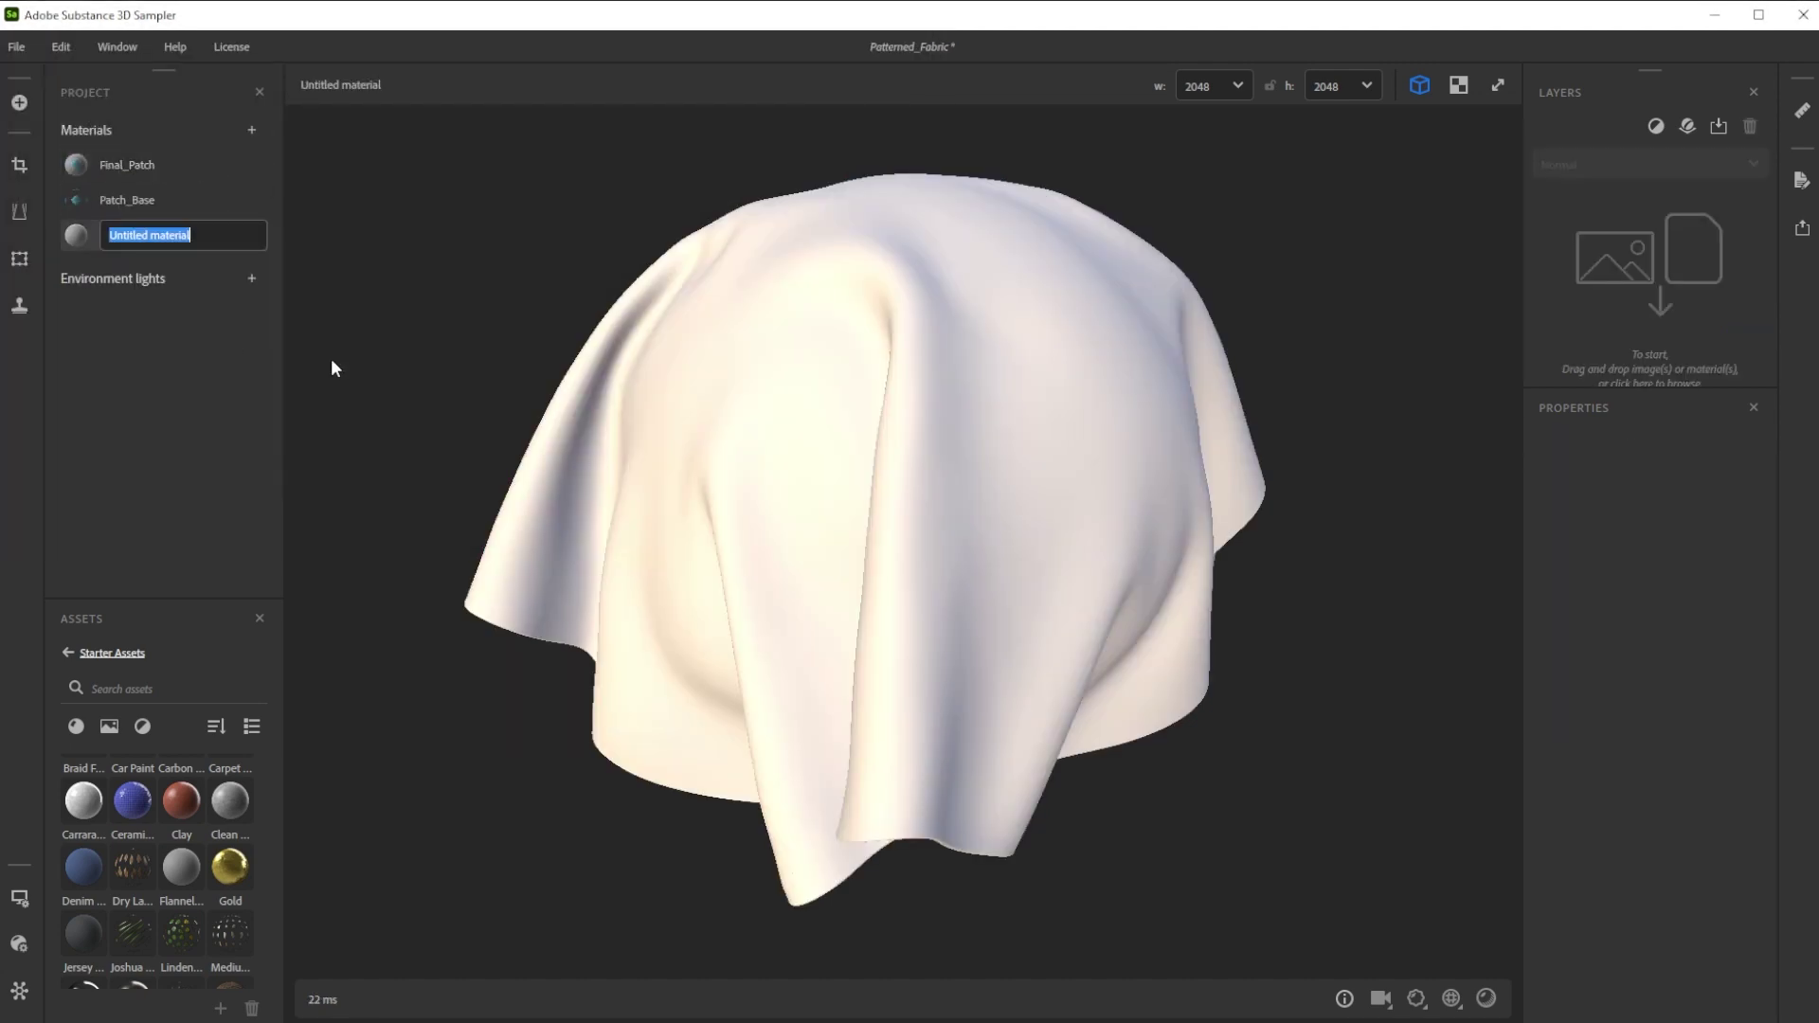
text(Patterned_Fabric)
key(Return)
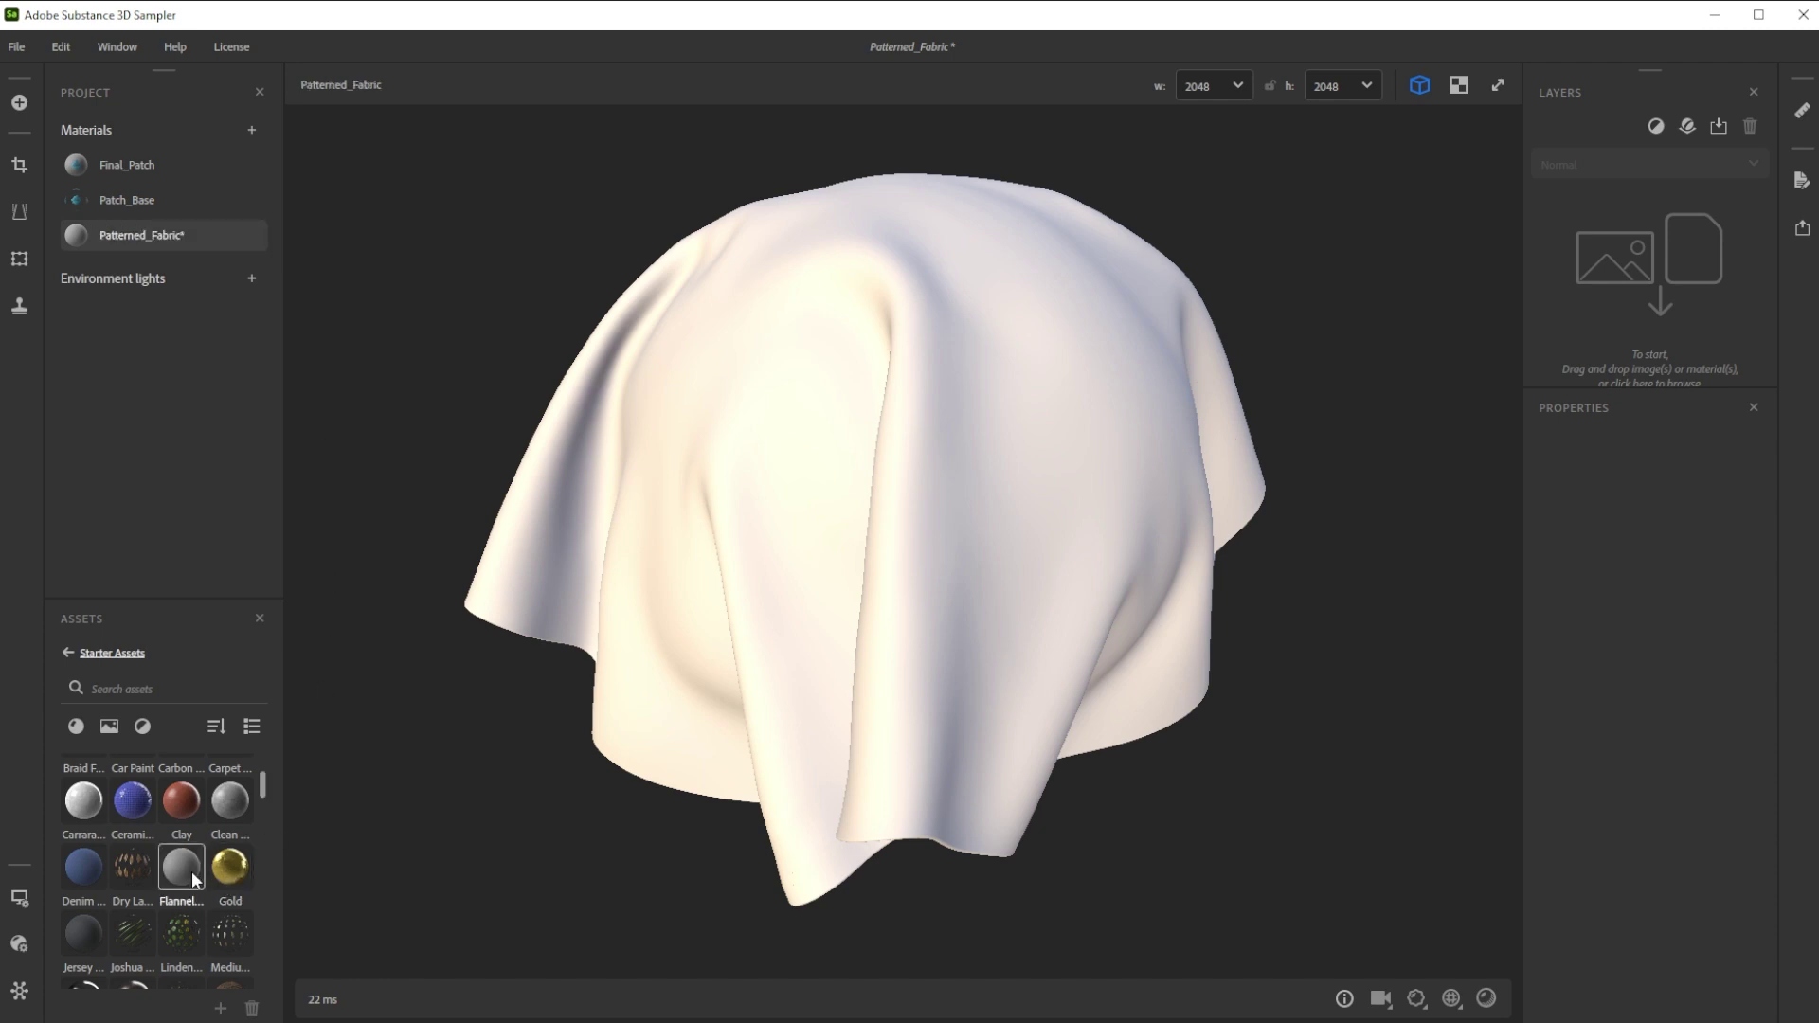
- Add Flannel Fabric as the base layer and import the six SVG patterns as layers
drag(181, 867, 1598, 237)
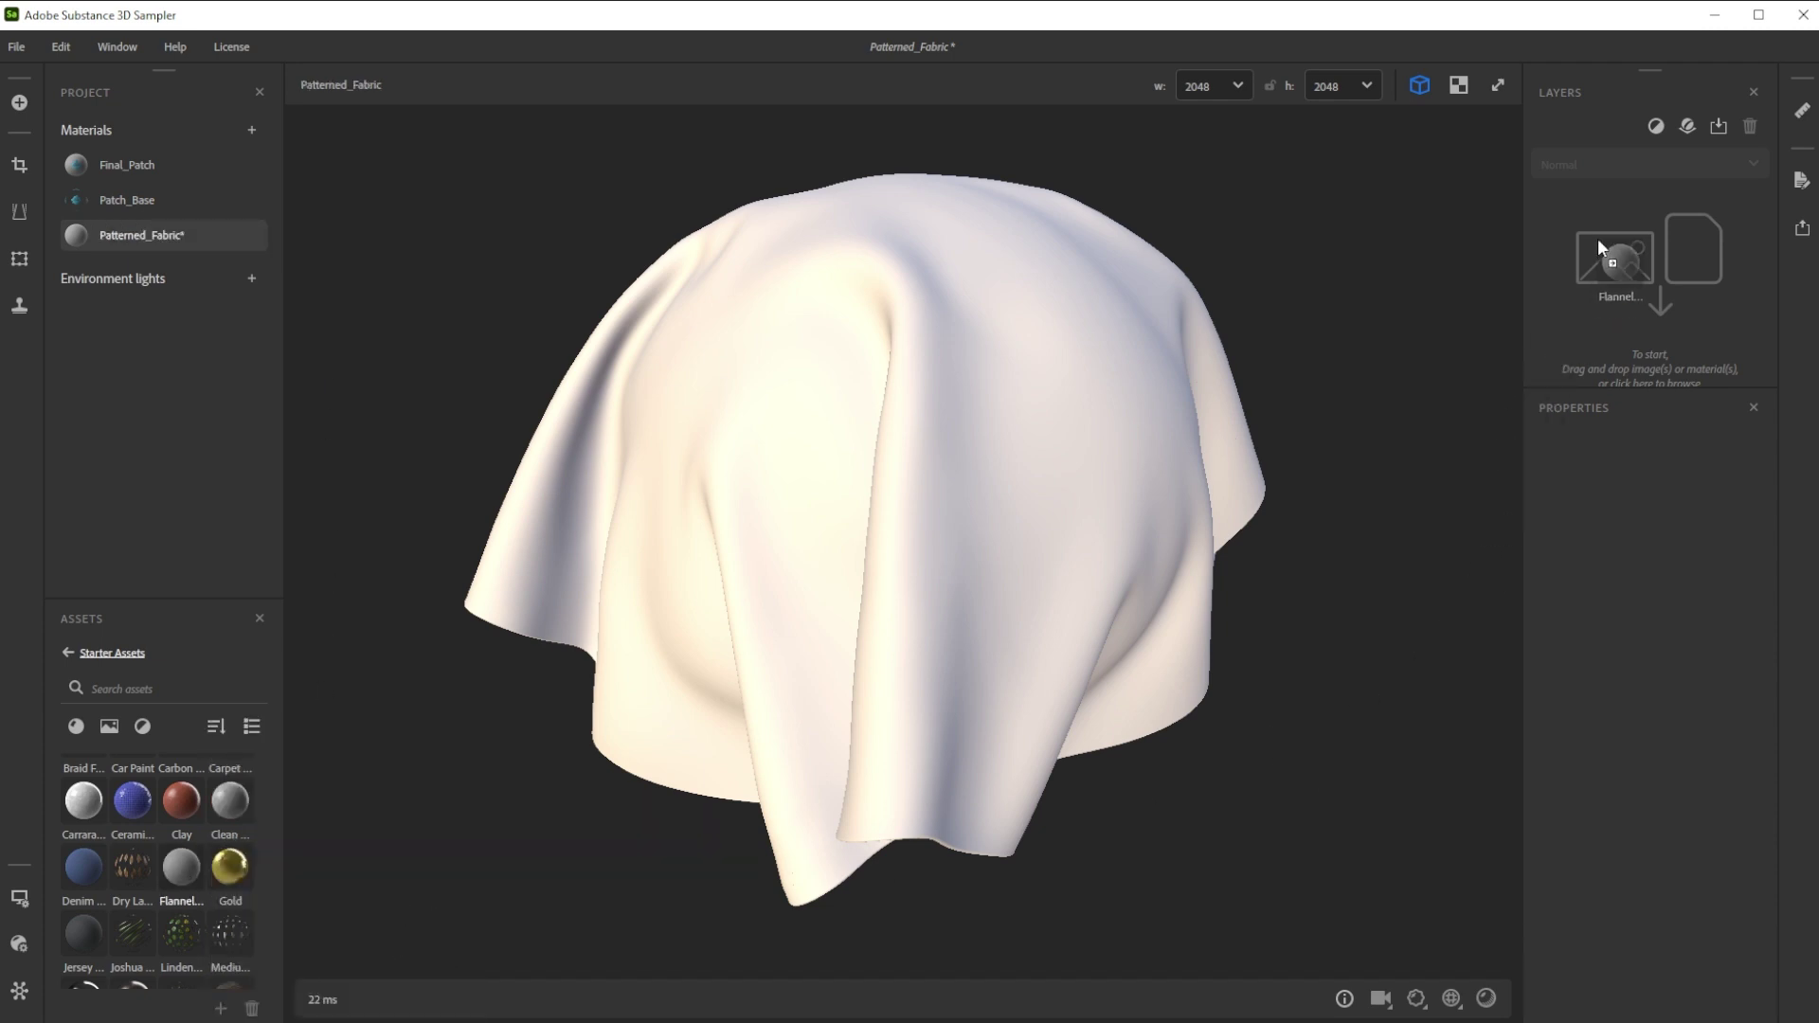
ctrl+click(232, 354)
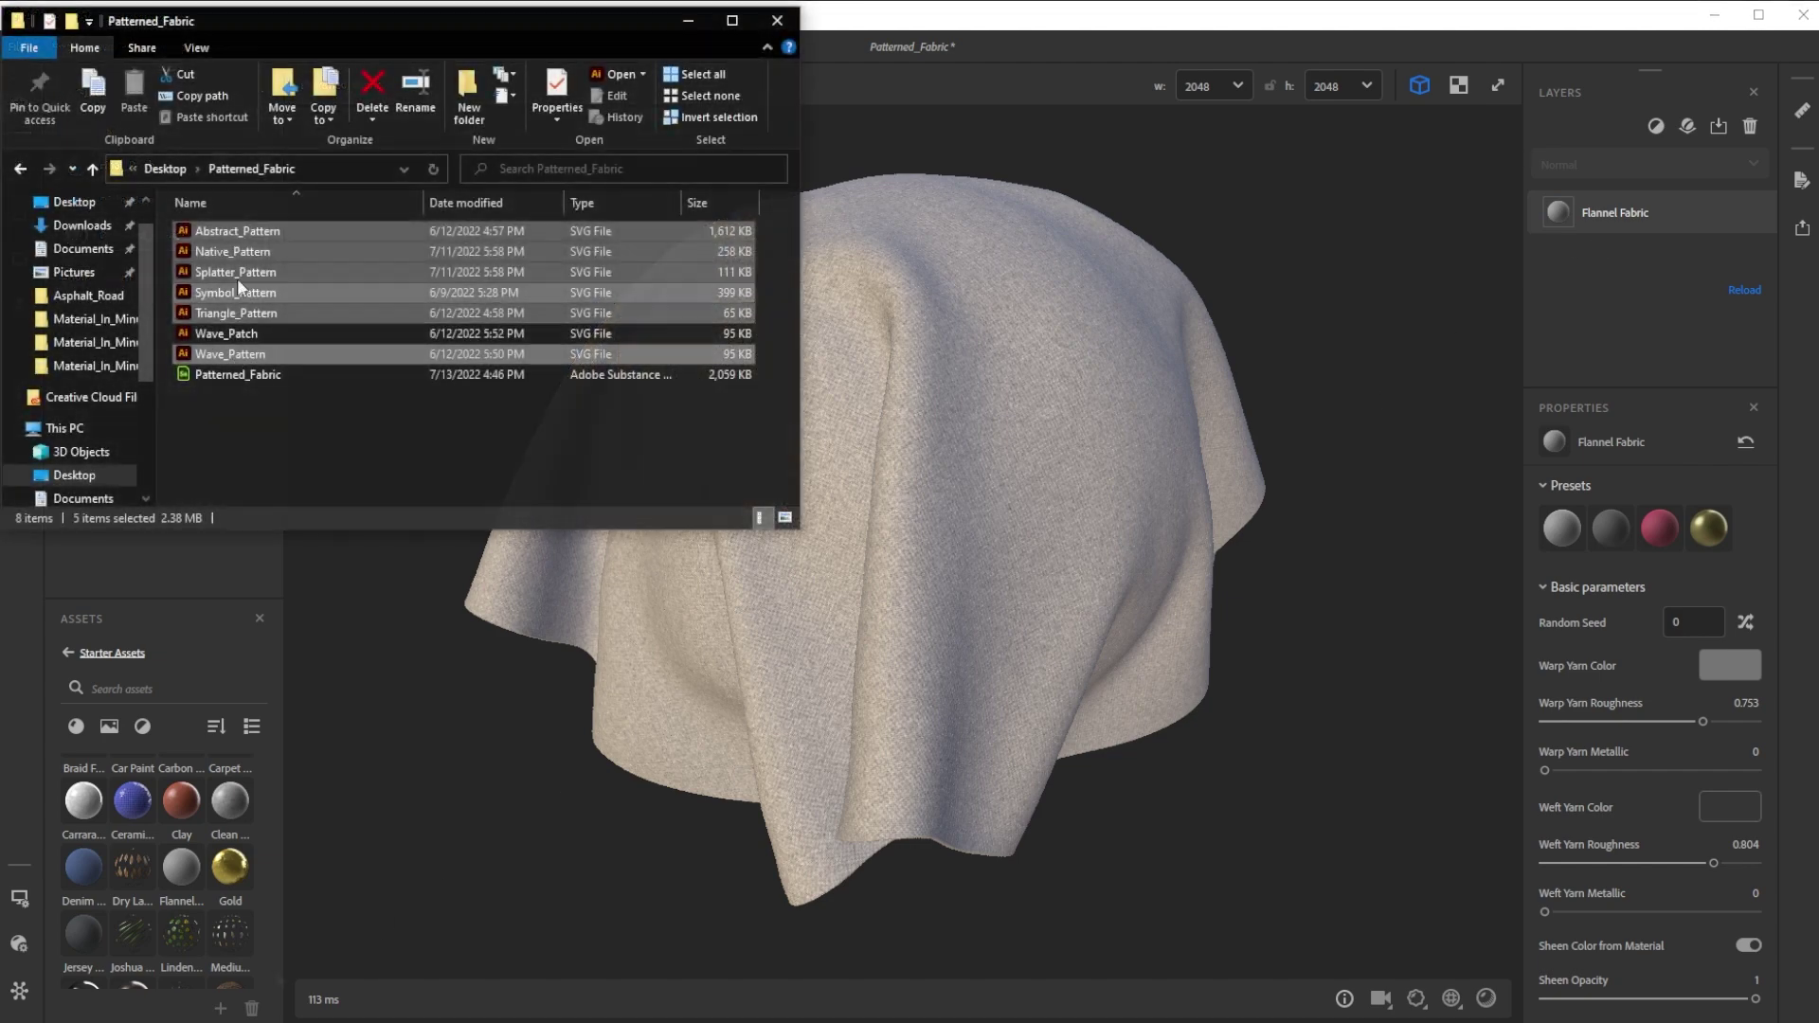
drag(237, 235, 1652, 258)
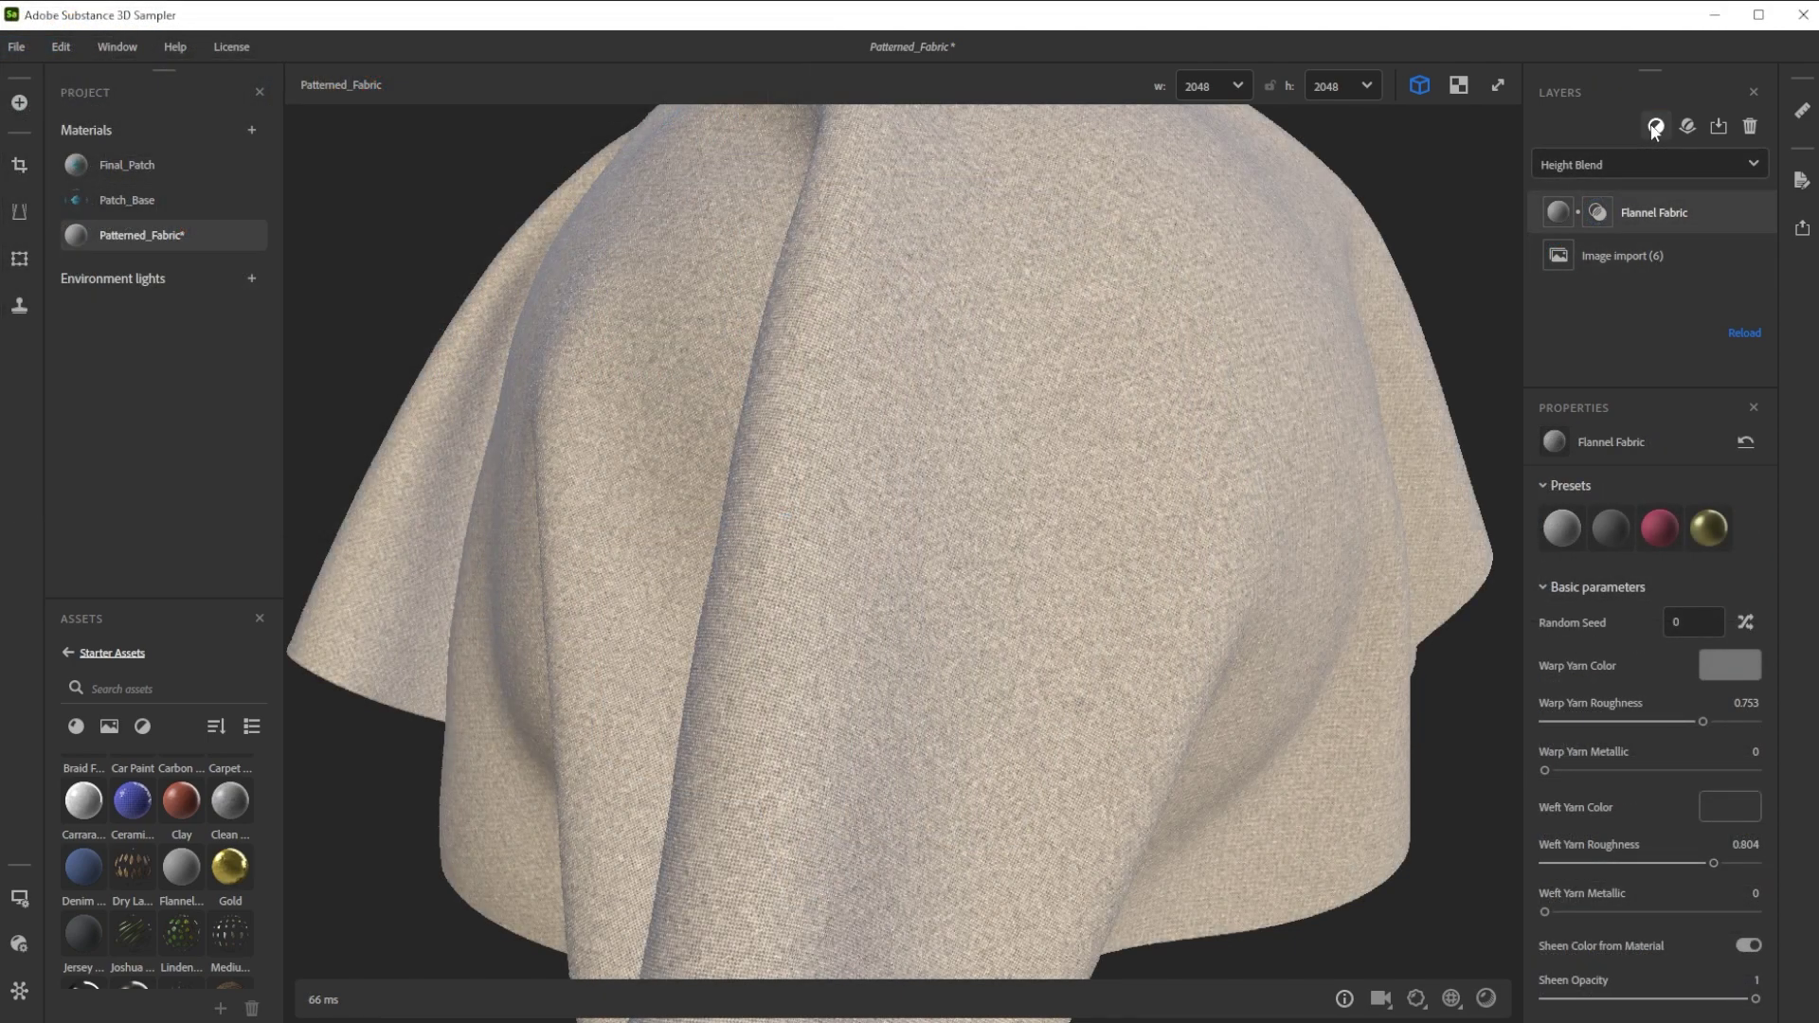
- Add a Channel Switch filter layer fed by the Scan 1 input channel
click(1654, 126)
text(ch)
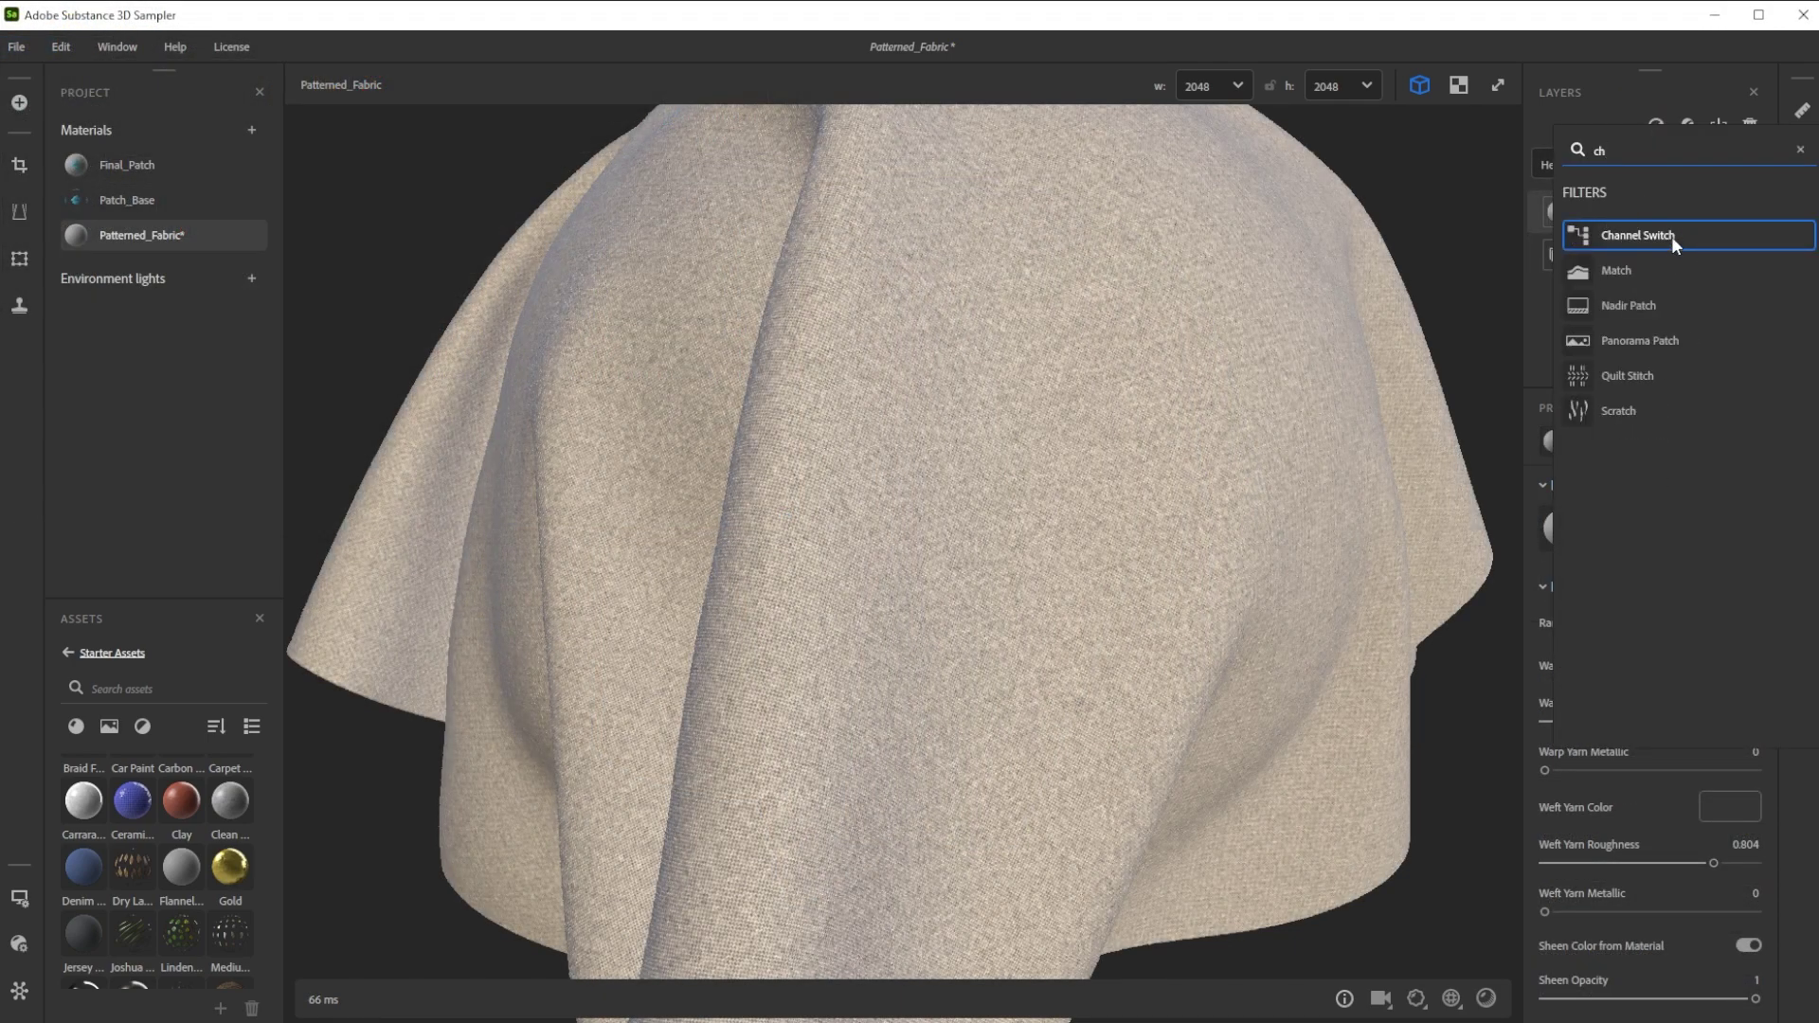
click(1632, 232)
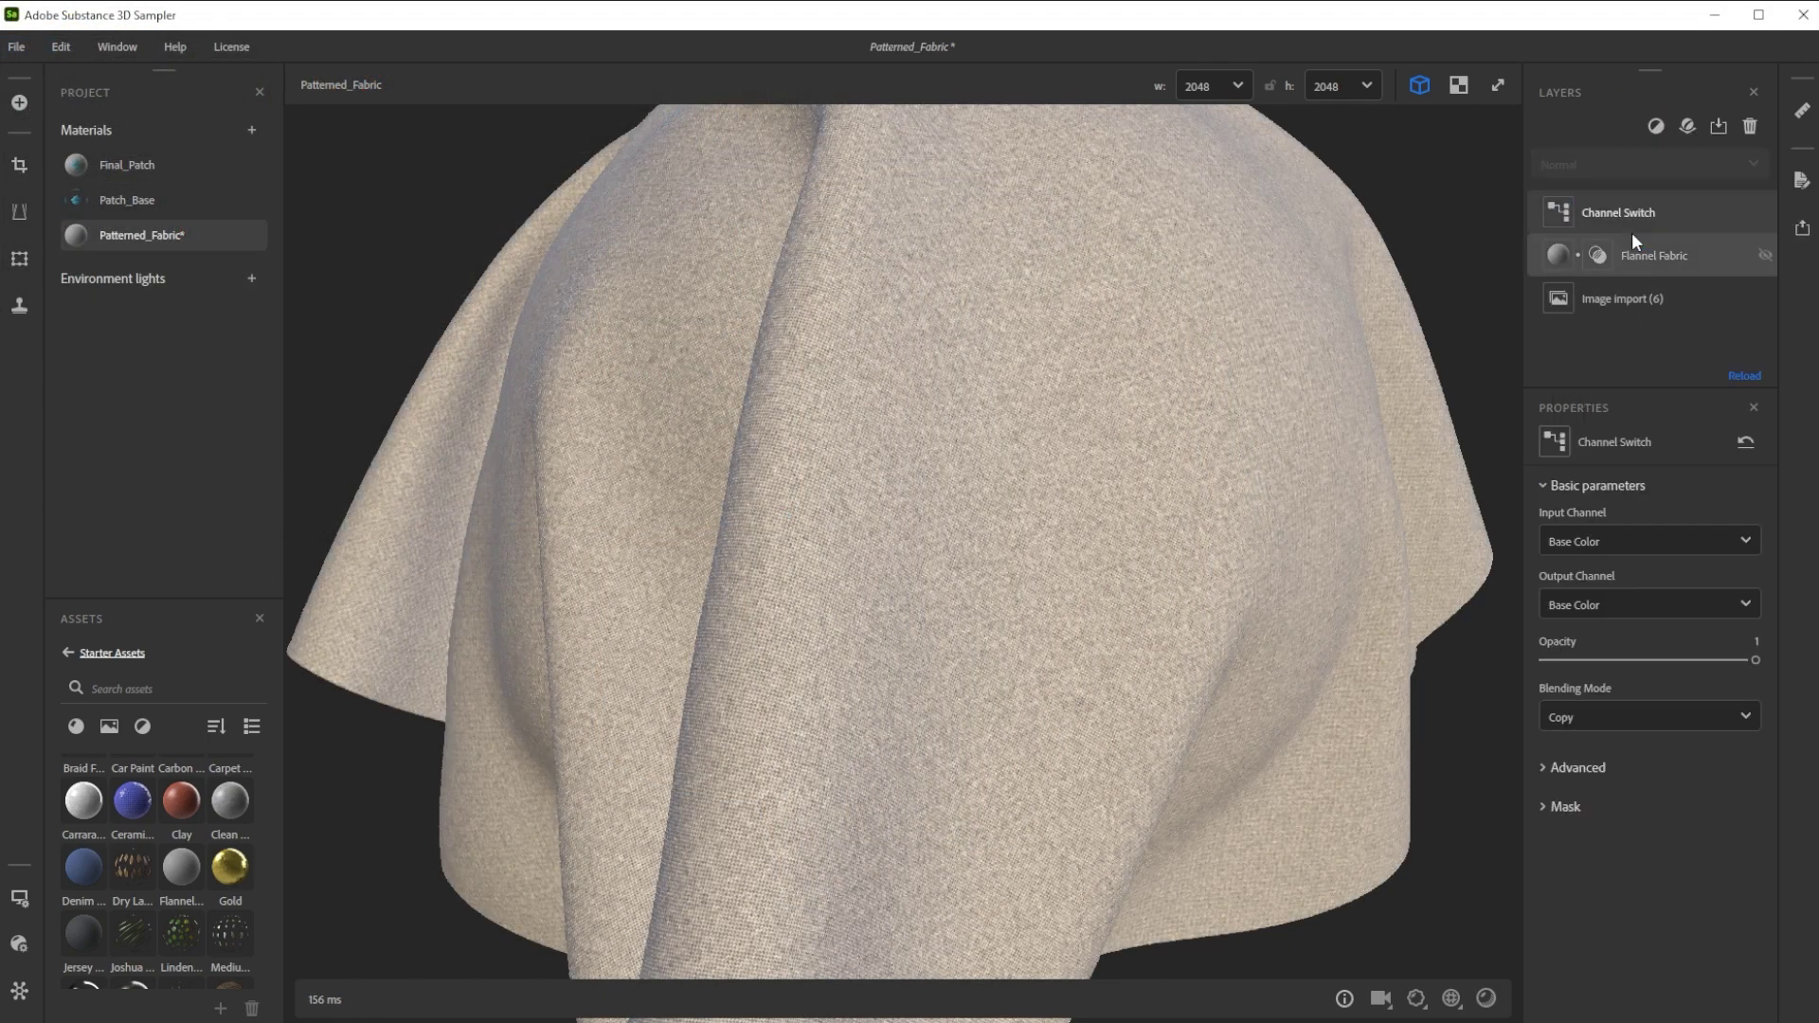
click(1601, 557)
scroll(1608, 617, down, 5)
click(1604, 716)
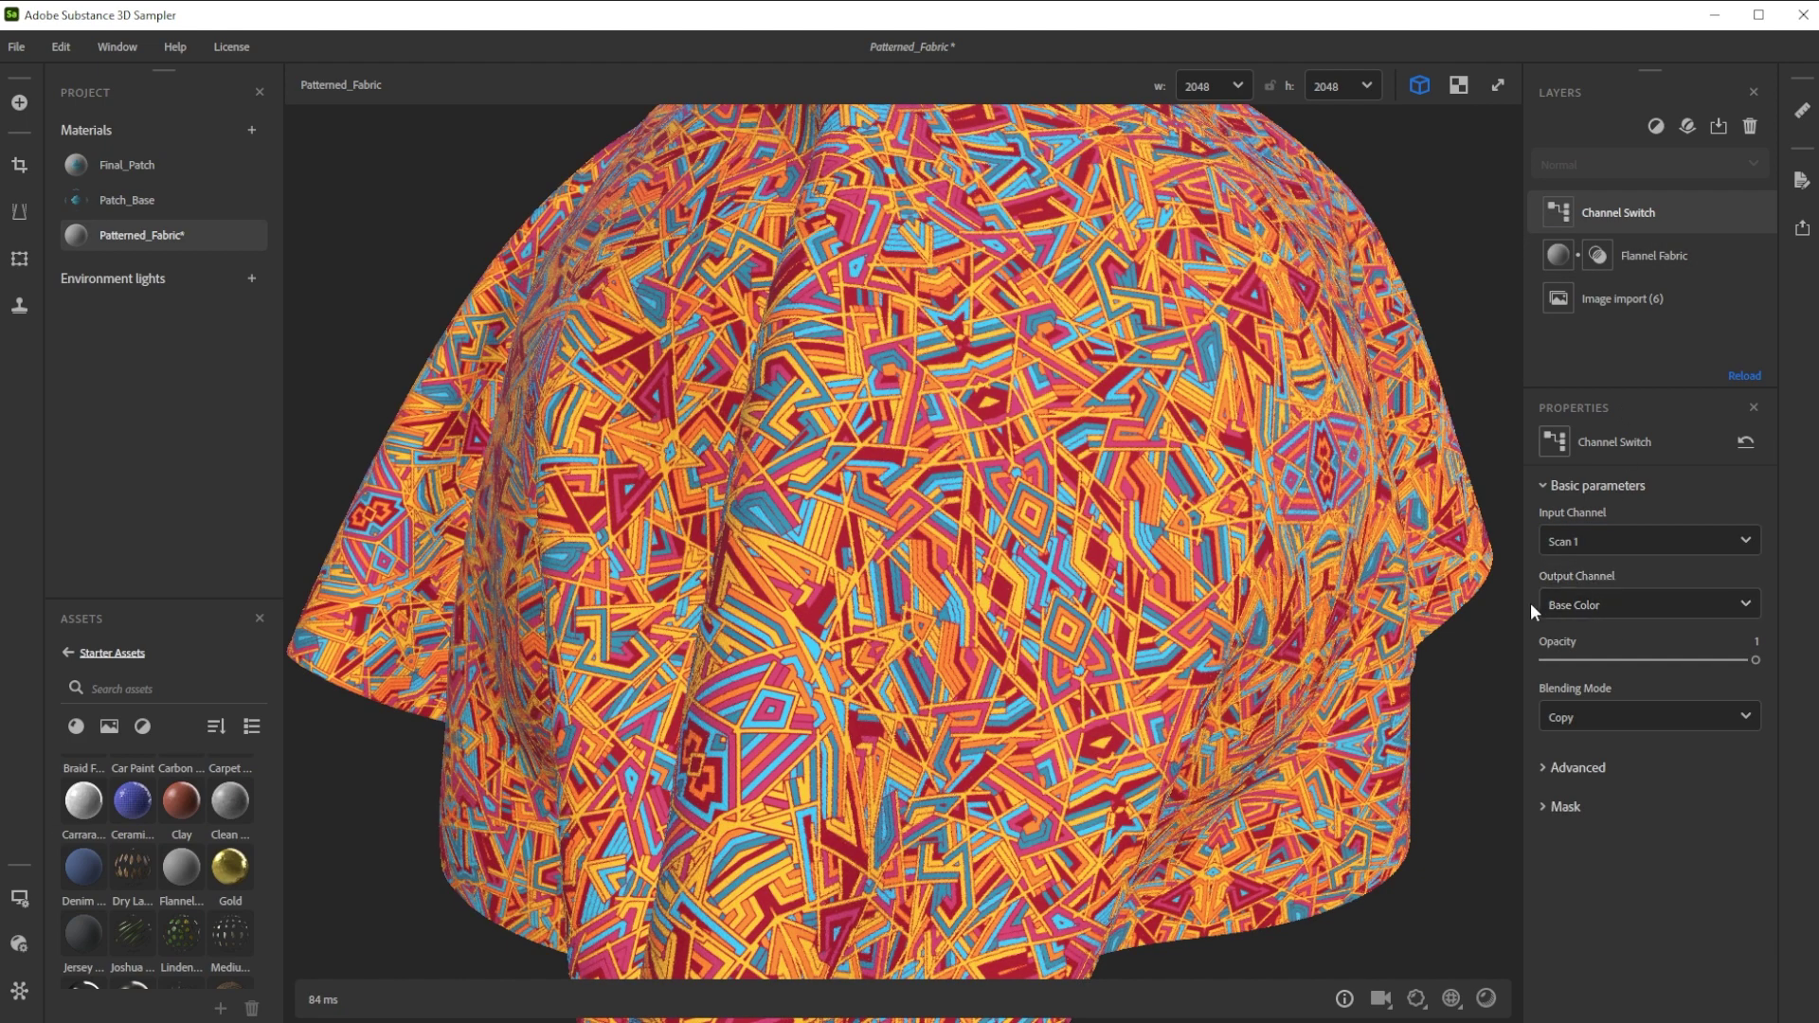
- Preview Scan 2, Scan 3 and Scan 4 as input, then return to Scan 1
click(1620, 545)
click(1601, 618)
click(1607, 538)
click(1602, 653)
click(1600, 545)
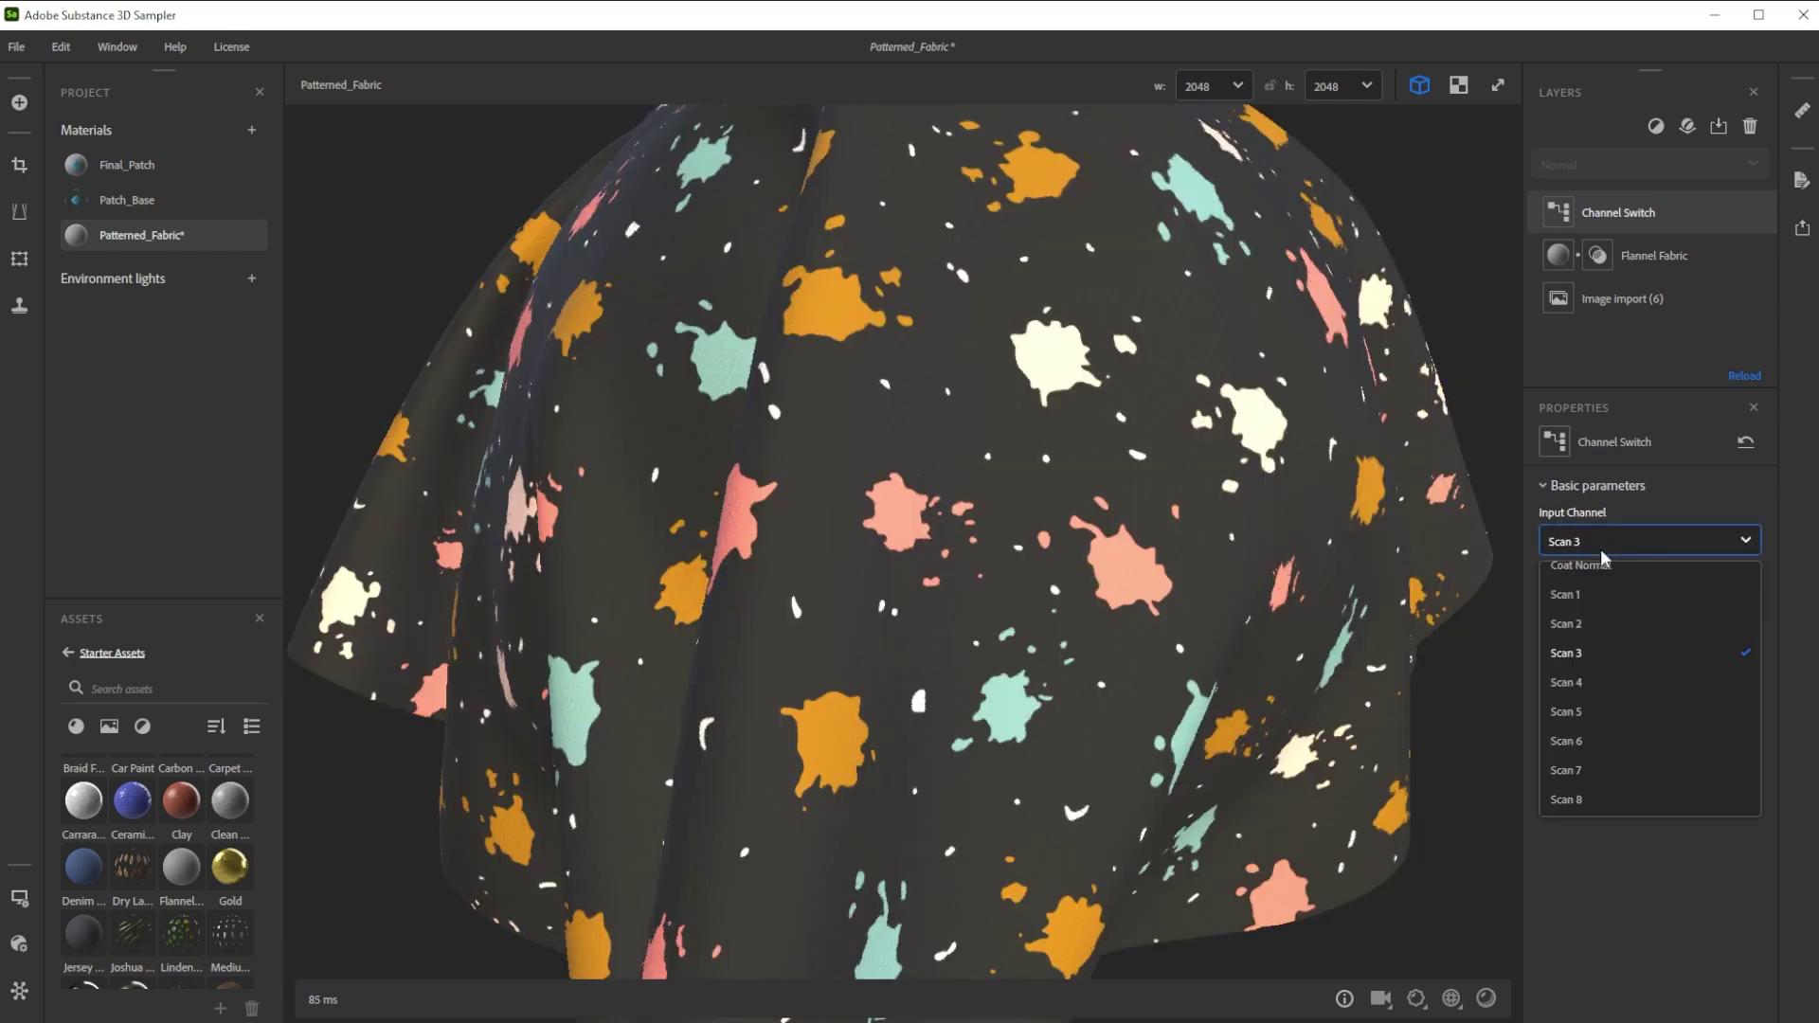
click(1600, 675)
click(1607, 545)
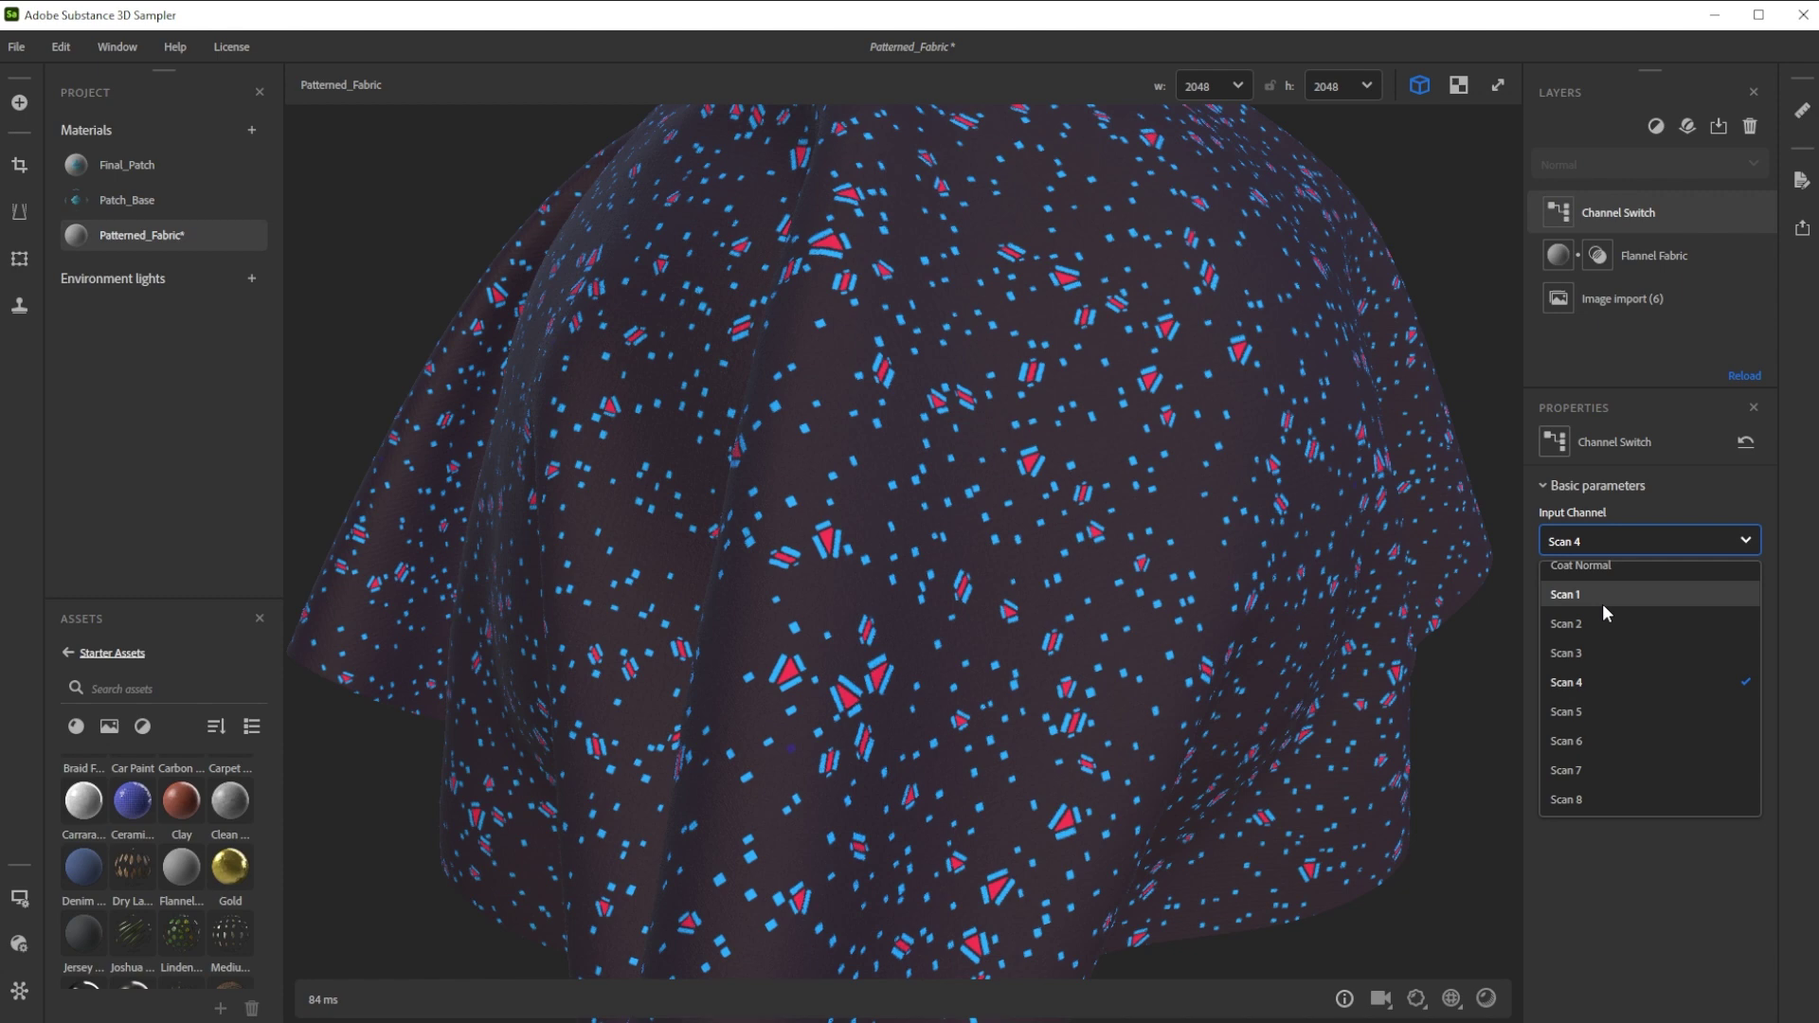
click(1602, 595)
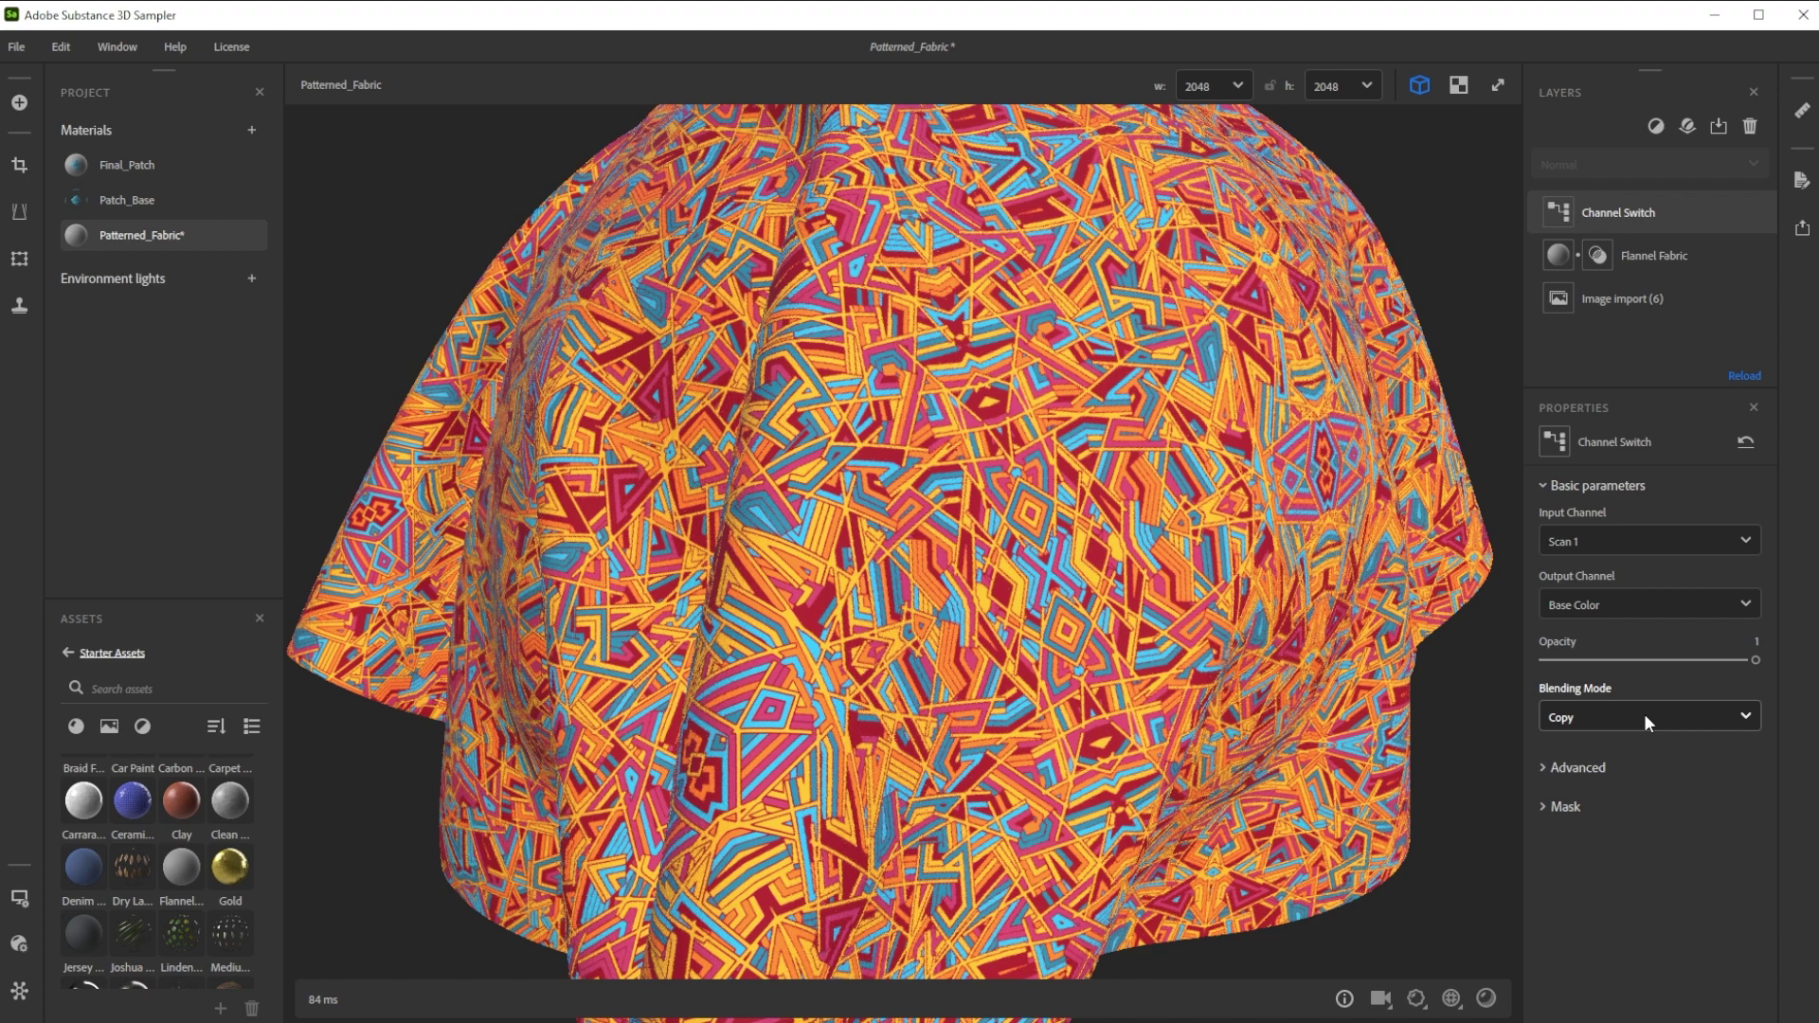
- Adjust the pattern opacity and set its blending mode to Overlay after trying Multiply
mouse_move(1759, 659)
mouse_down()
mouse_move(1556, 661)
mouse_move(1760, 665)
mouse_up()
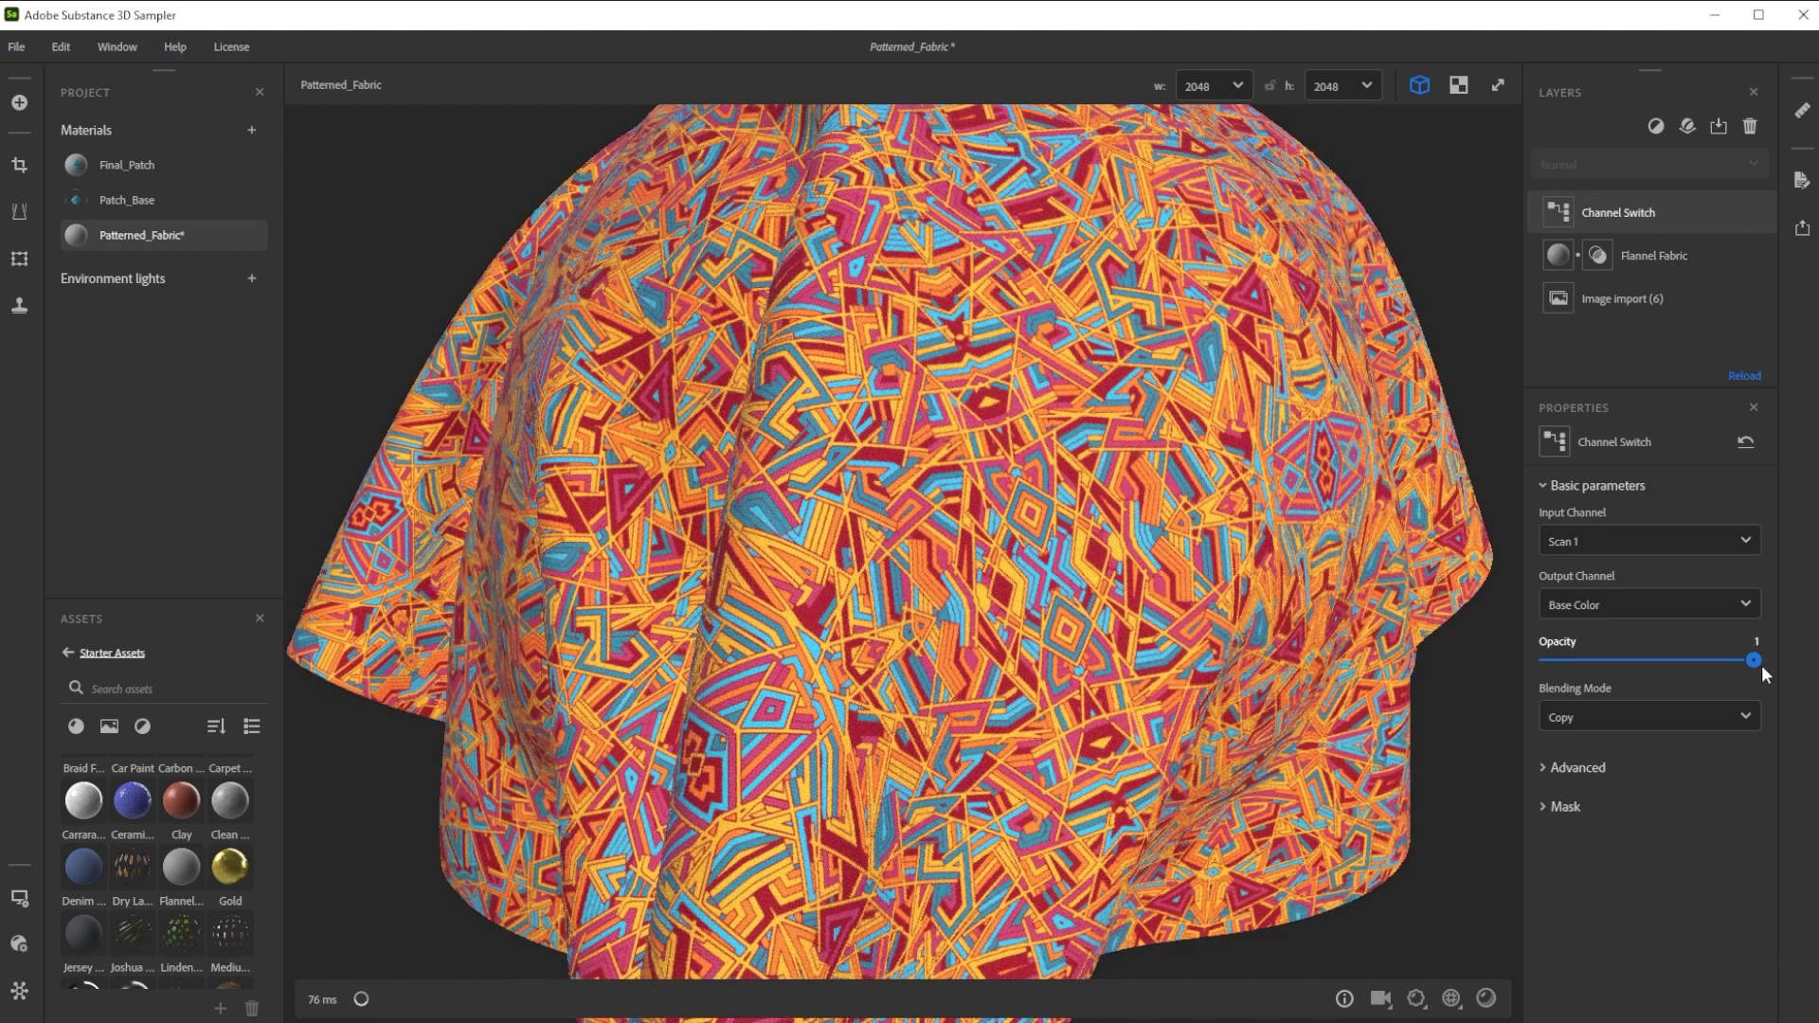
click(1625, 717)
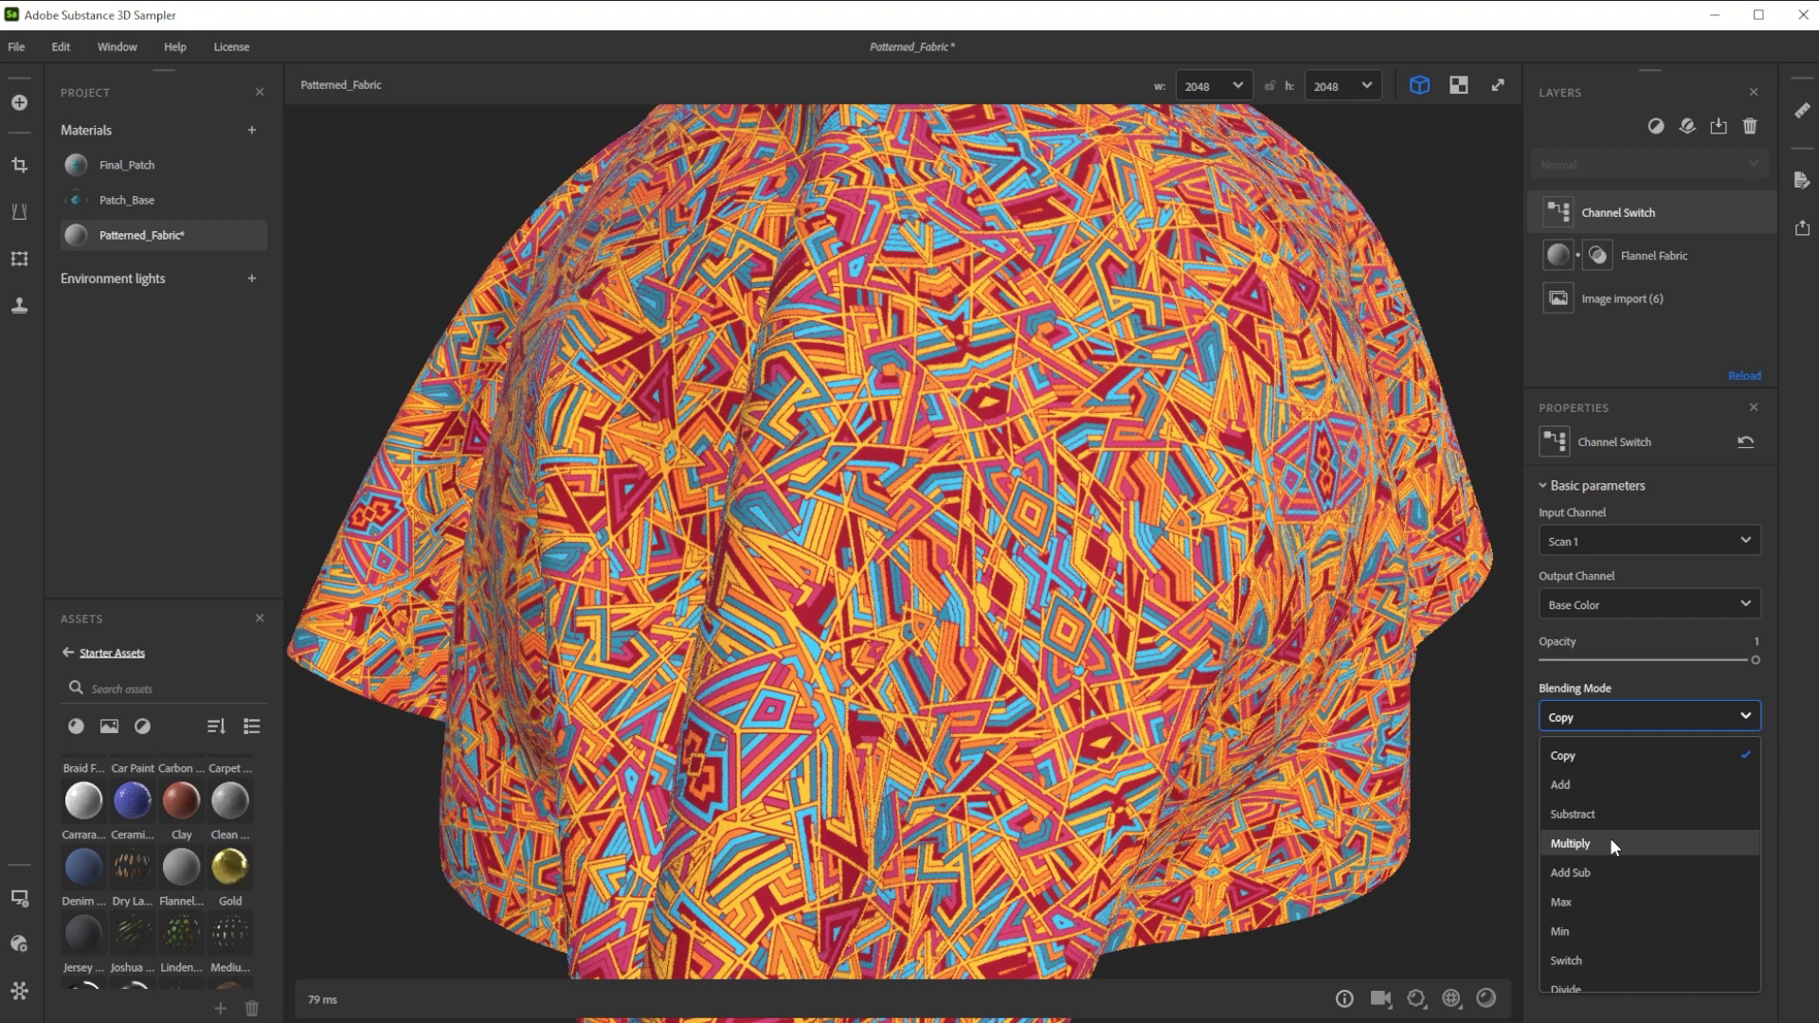
click(1611, 837)
click(1733, 726)
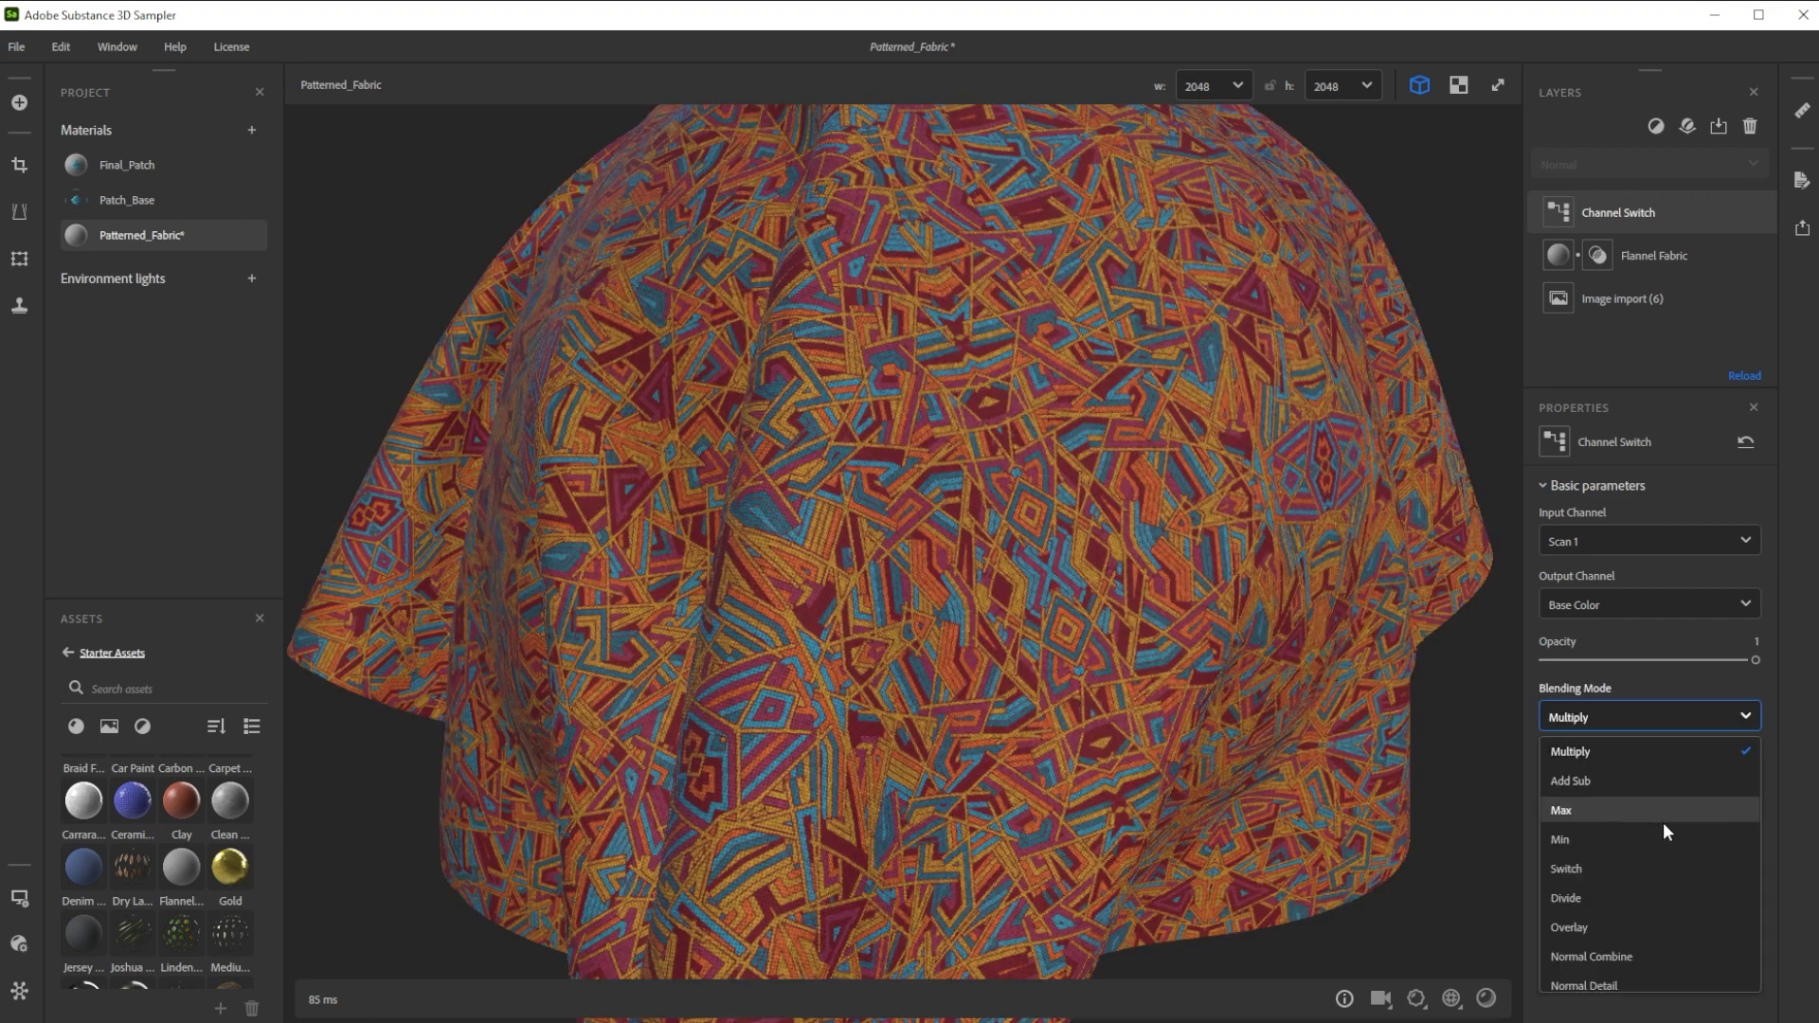
click(1587, 930)
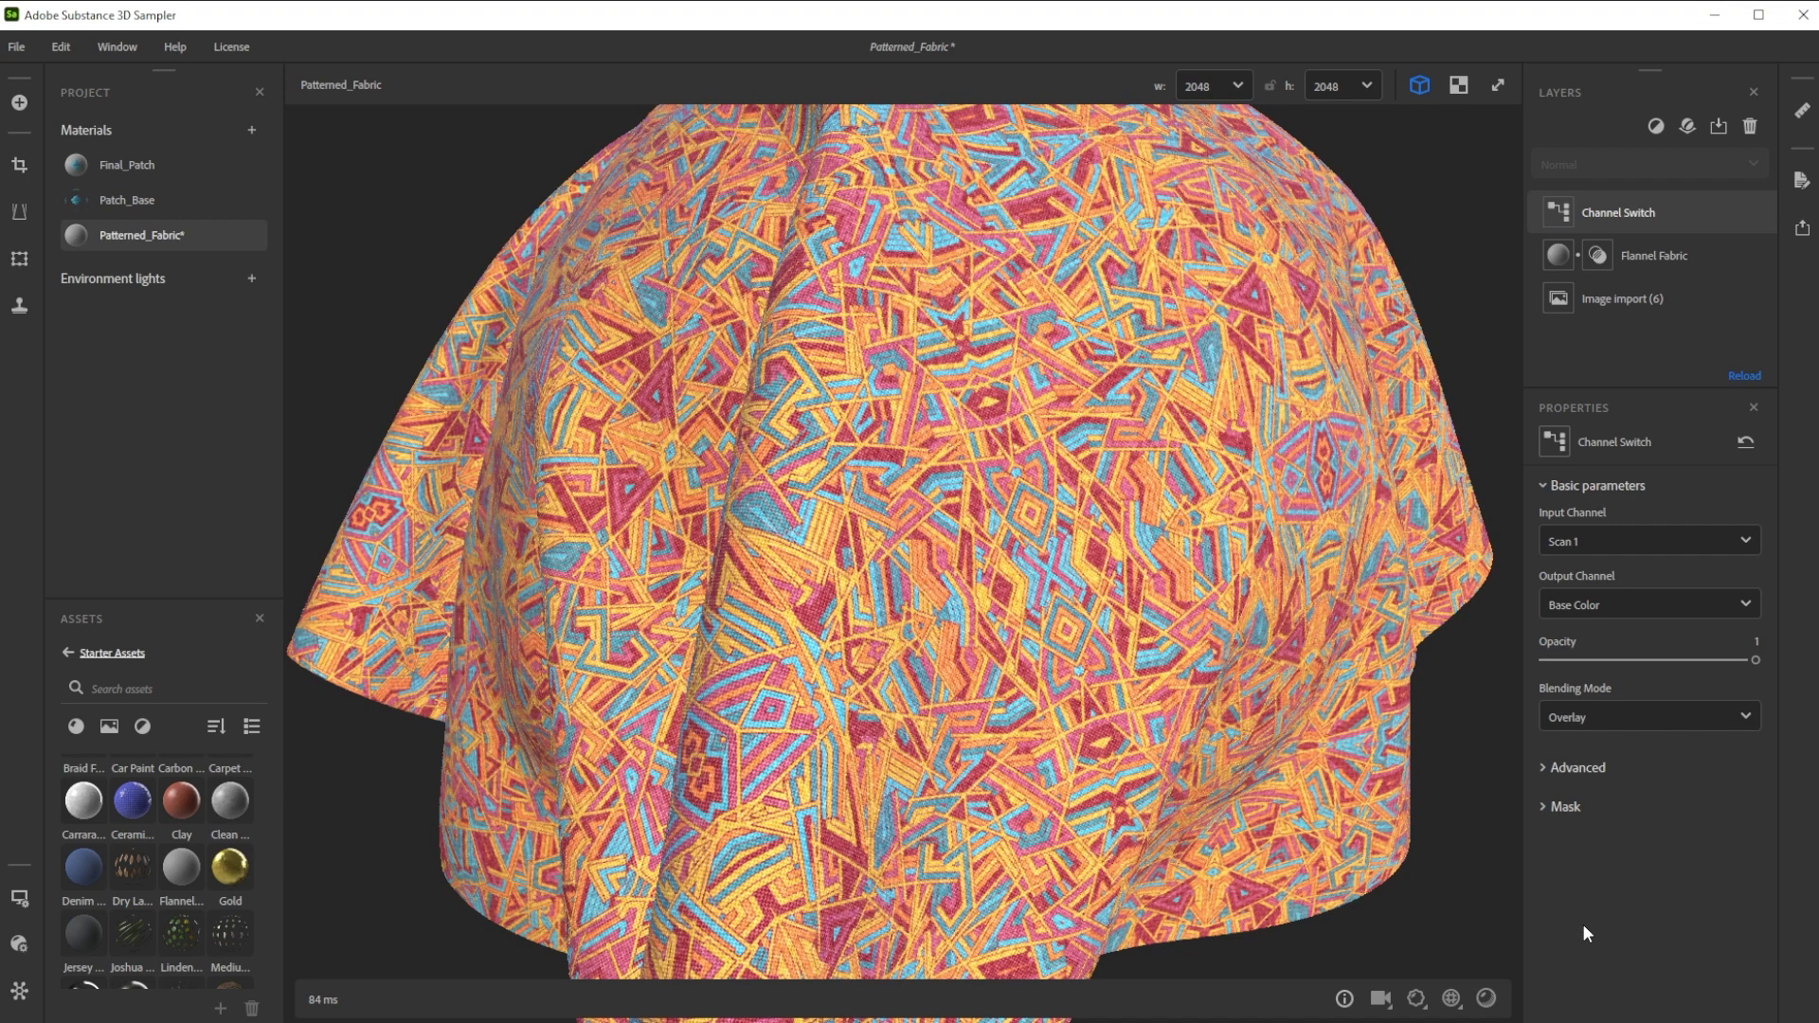
- Lower the pattern opacity slightly, paint a custom mask, blur its edges and invert it
mouse_move(1755, 660)
mouse_down()
mouse_move(1562, 669)
mouse_move(1772, 674)
mouse_up()
click(1546, 806)
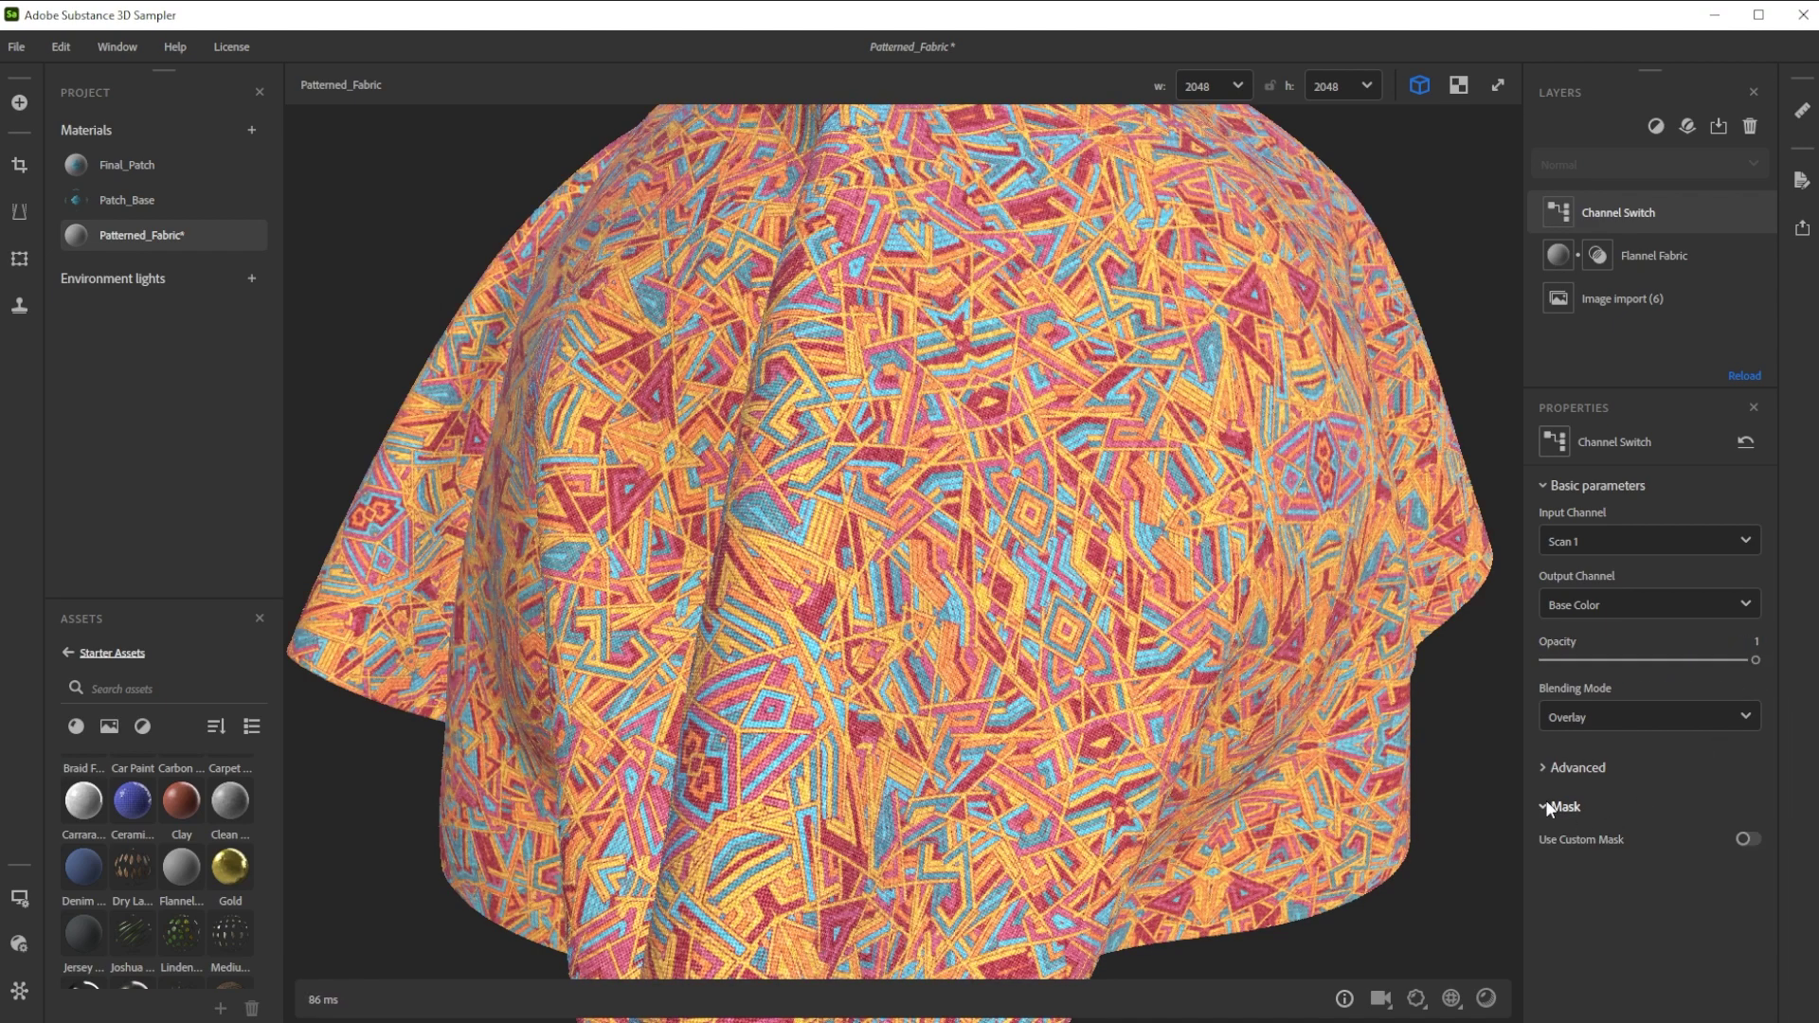
click(1748, 840)
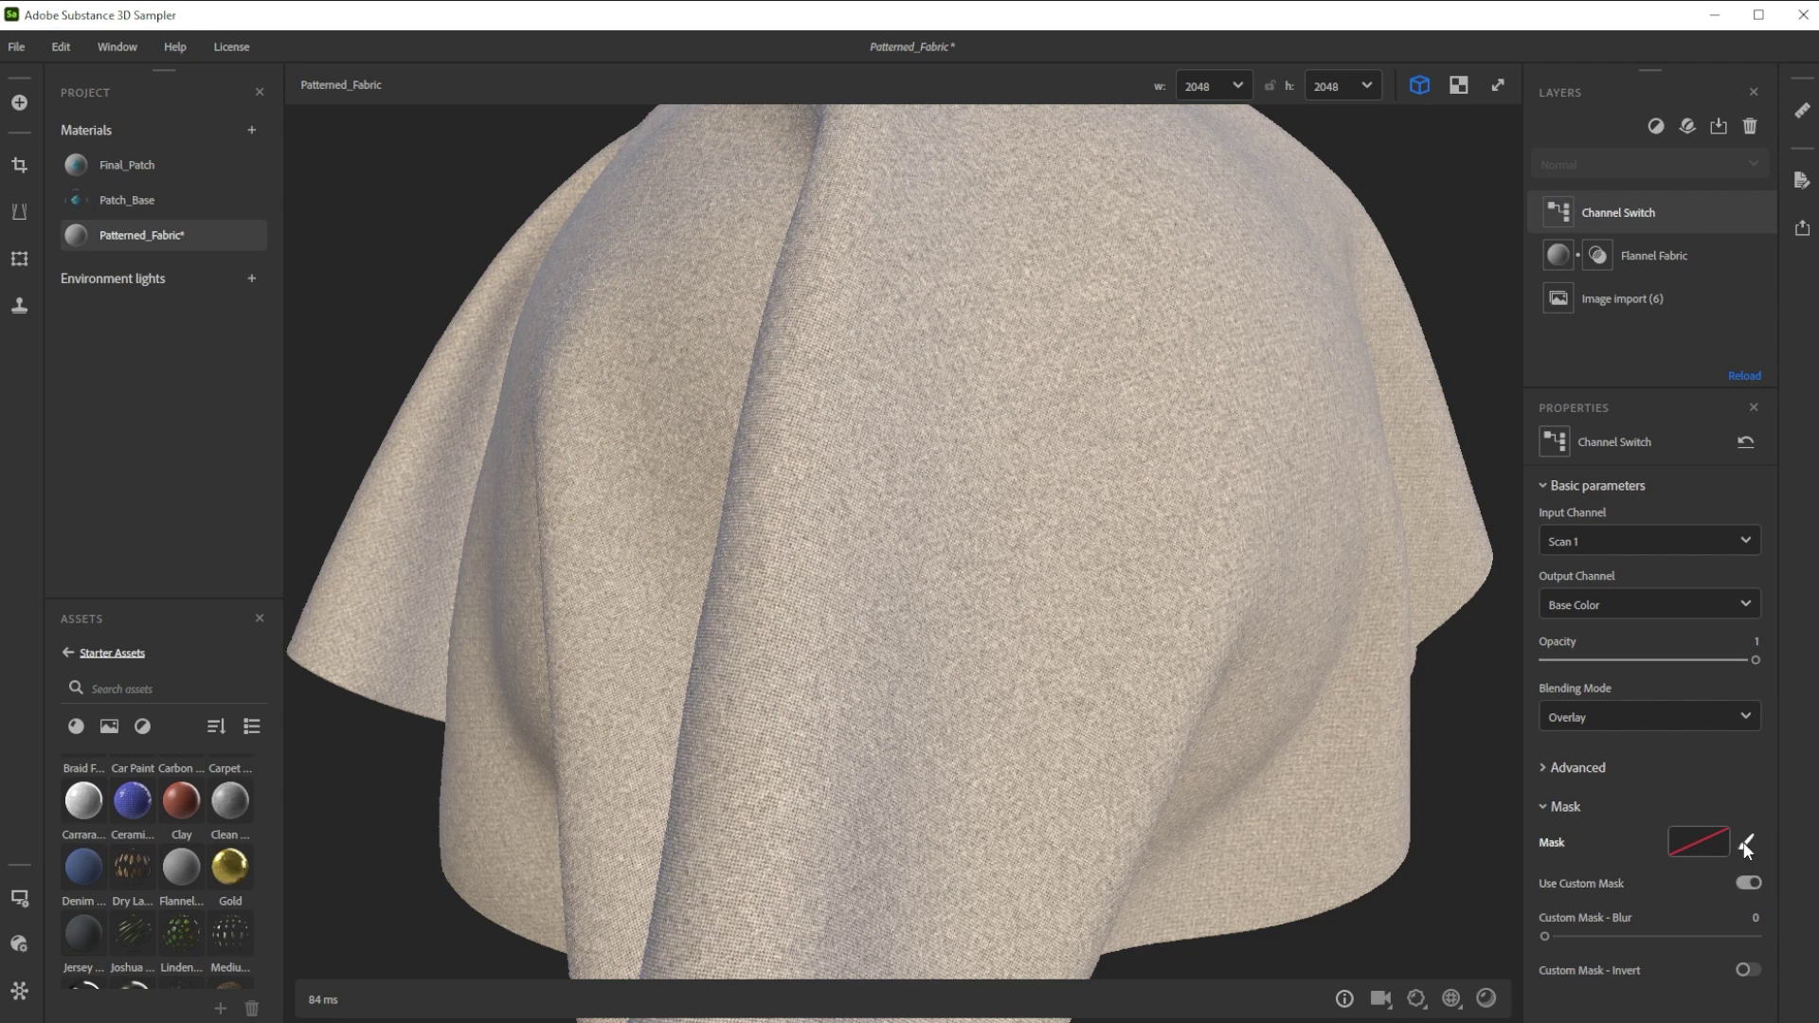
click(1746, 843)
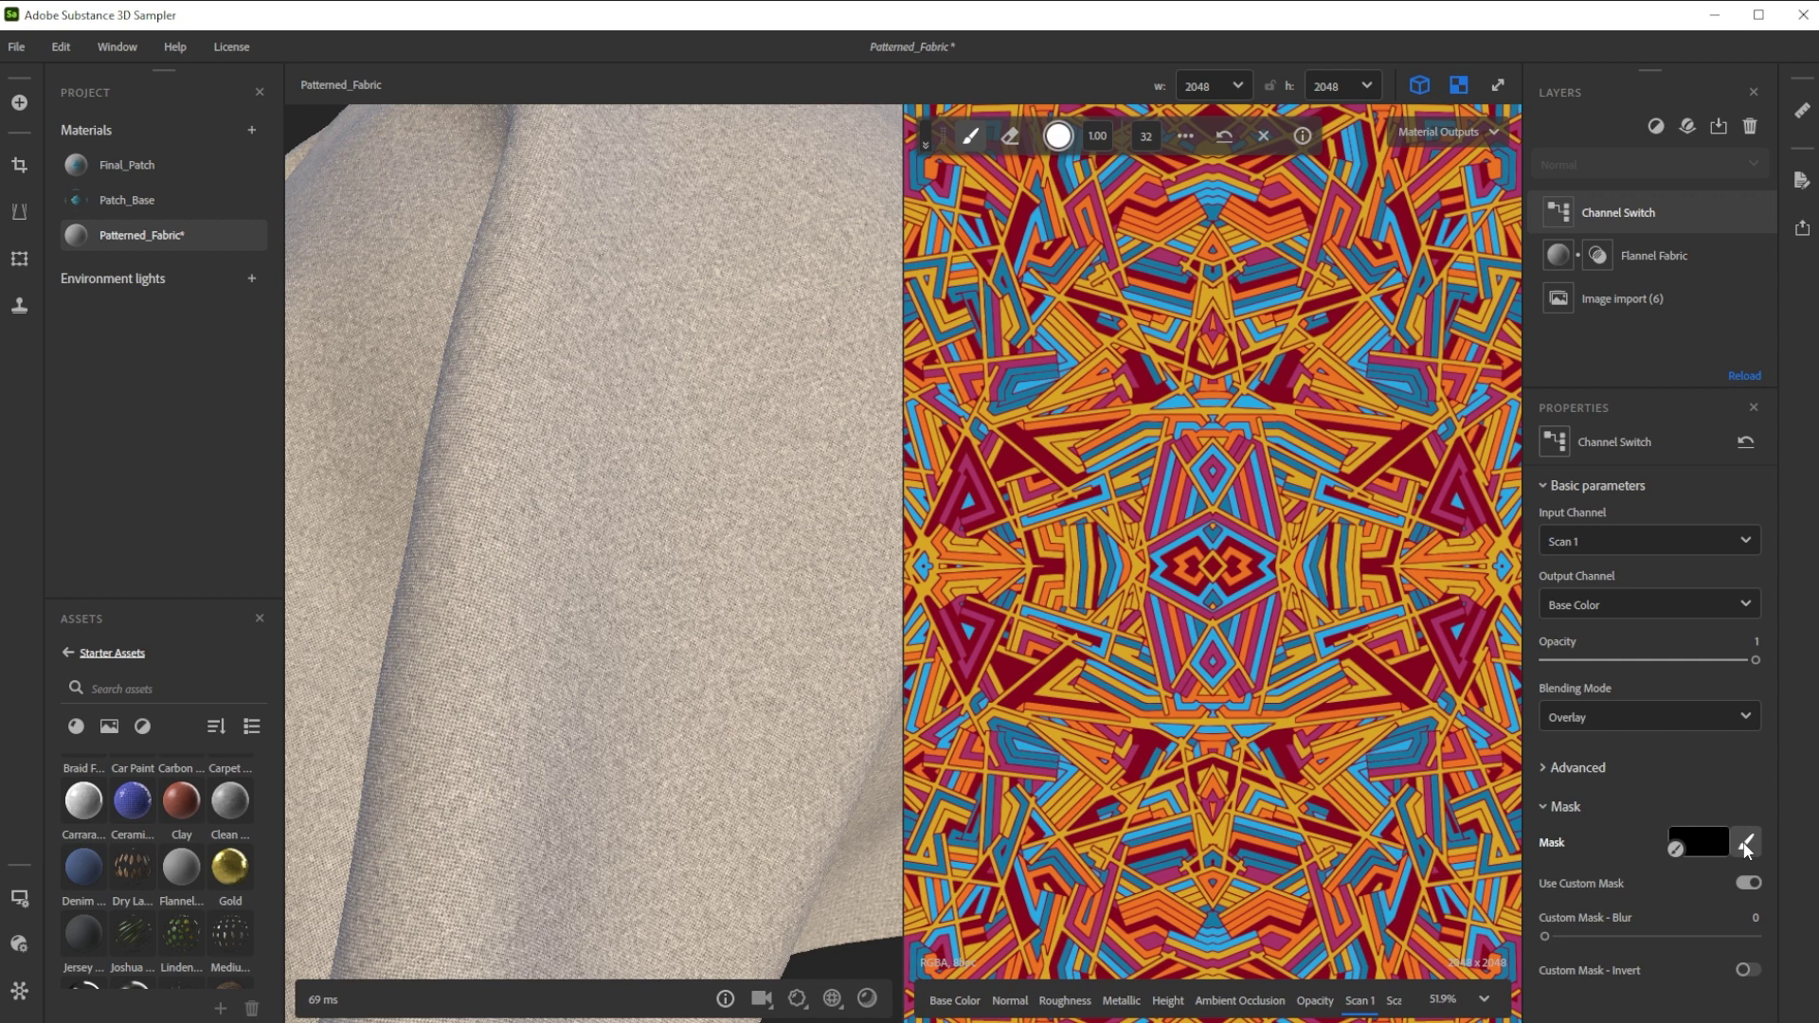
mouse_move(1148, 557)
mouse_down()
mouse_move(1232, 644)
mouse_move(1232, 704)
mouse_move(1298, 654)
mouse_move(1213, 559)
mouse_move(1184, 478)
mouse_move(1269, 561)
mouse_up()
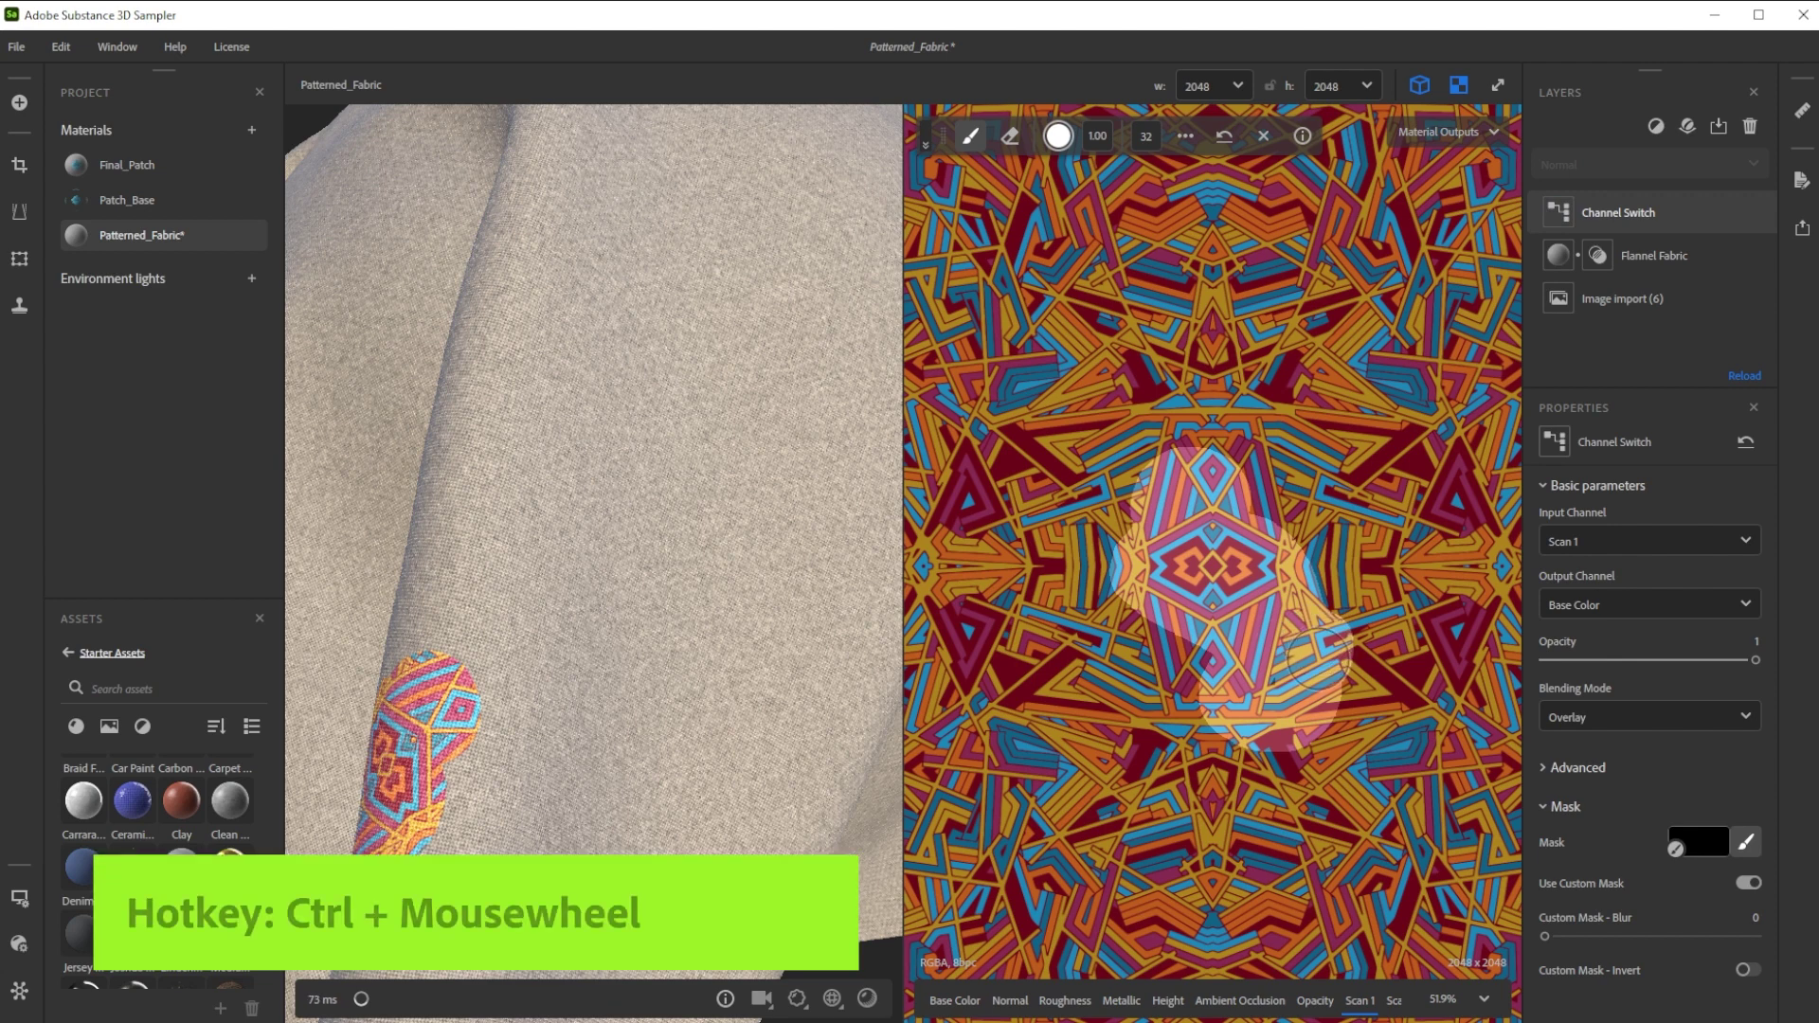
ctrl+scroll(1286, 648, up, 2)
ctrl+scroll(1285, 648, up, 15)
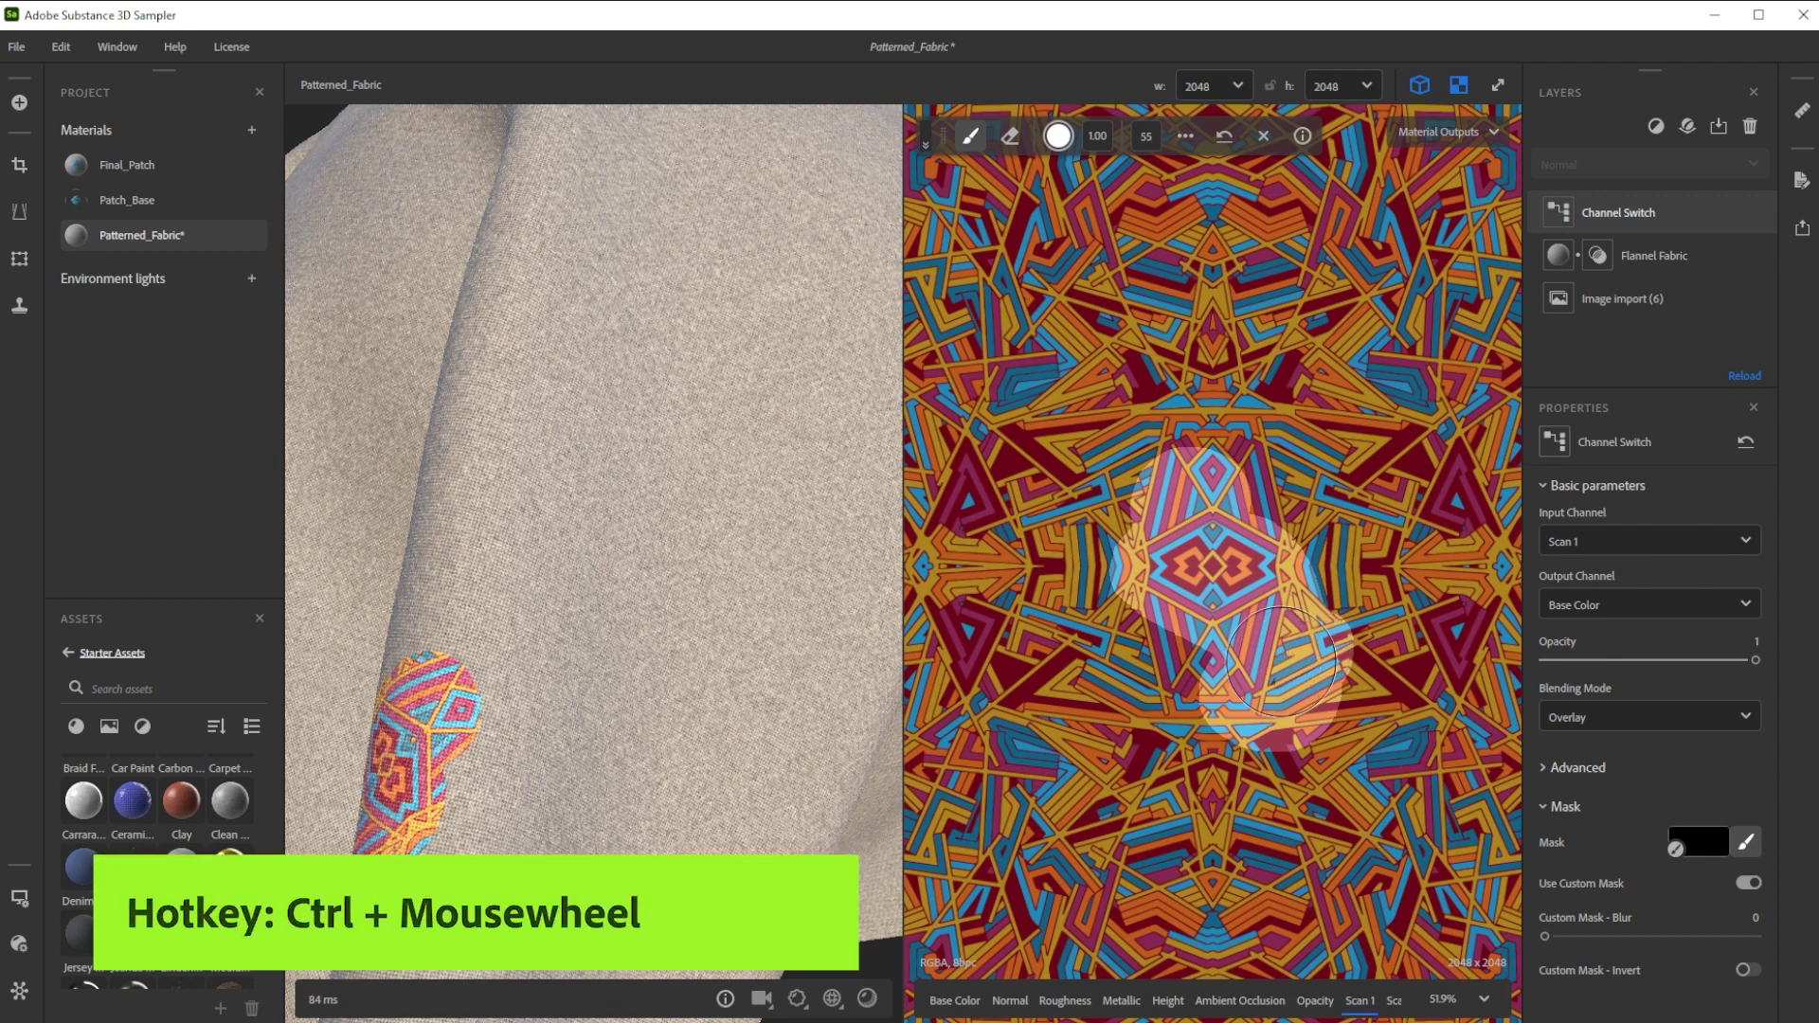
drag(1288, 635, 1137, 355)
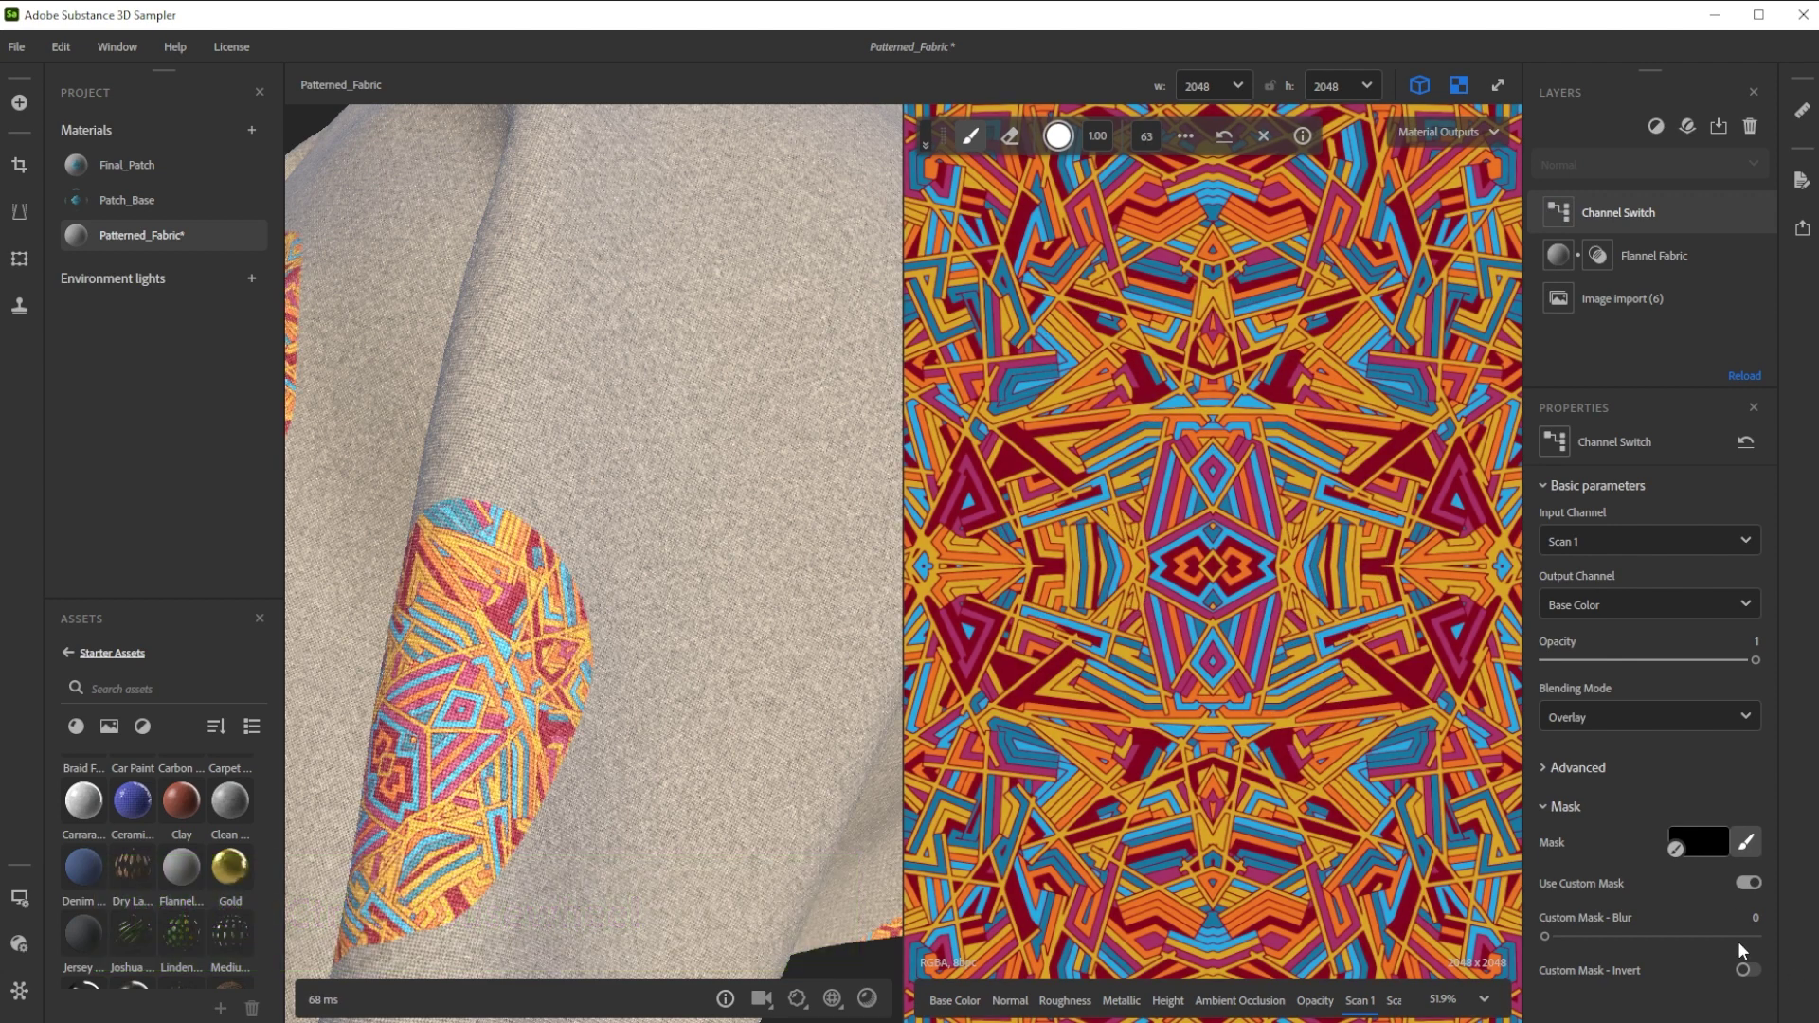
mouse_move(1577, 936)
mouse_down()
mouse_move(1742, 936)
mouse_move(1567, 925)
mouse_up()
click(1748, 969)
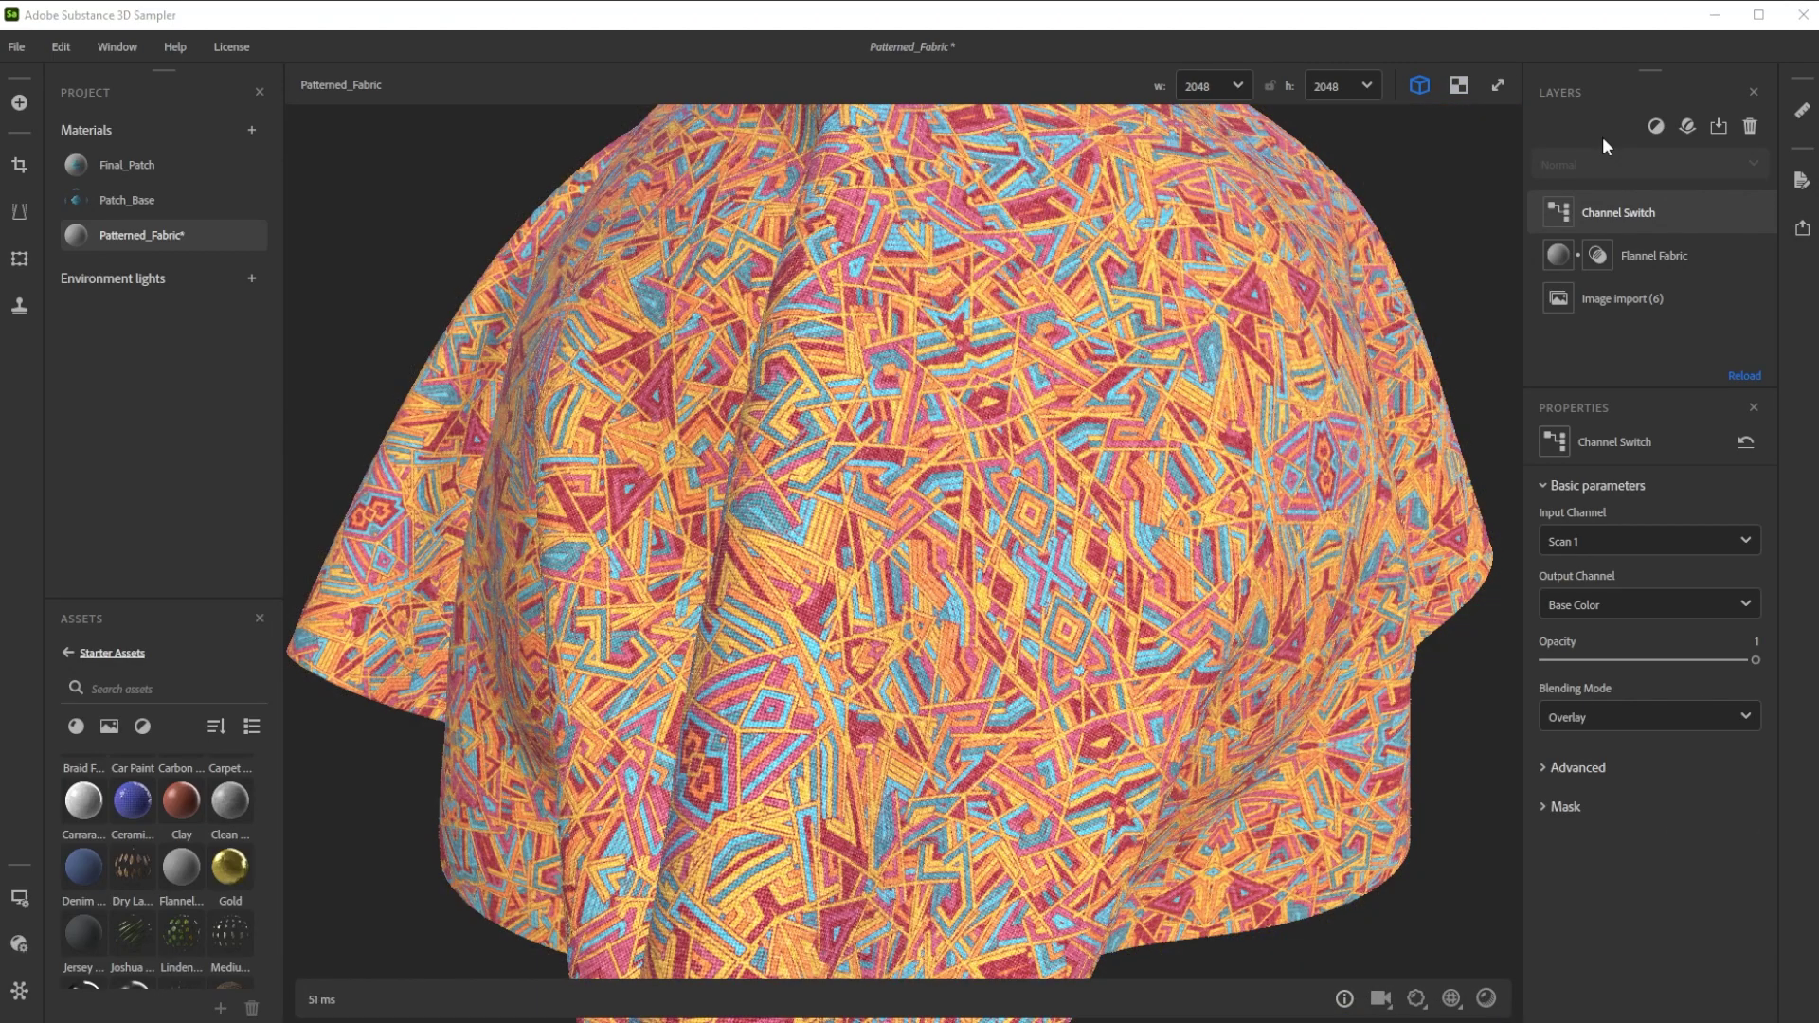
- Add a Normal/Height Adjustment layer with height generation turned on
click(1650, 138)
text(he)
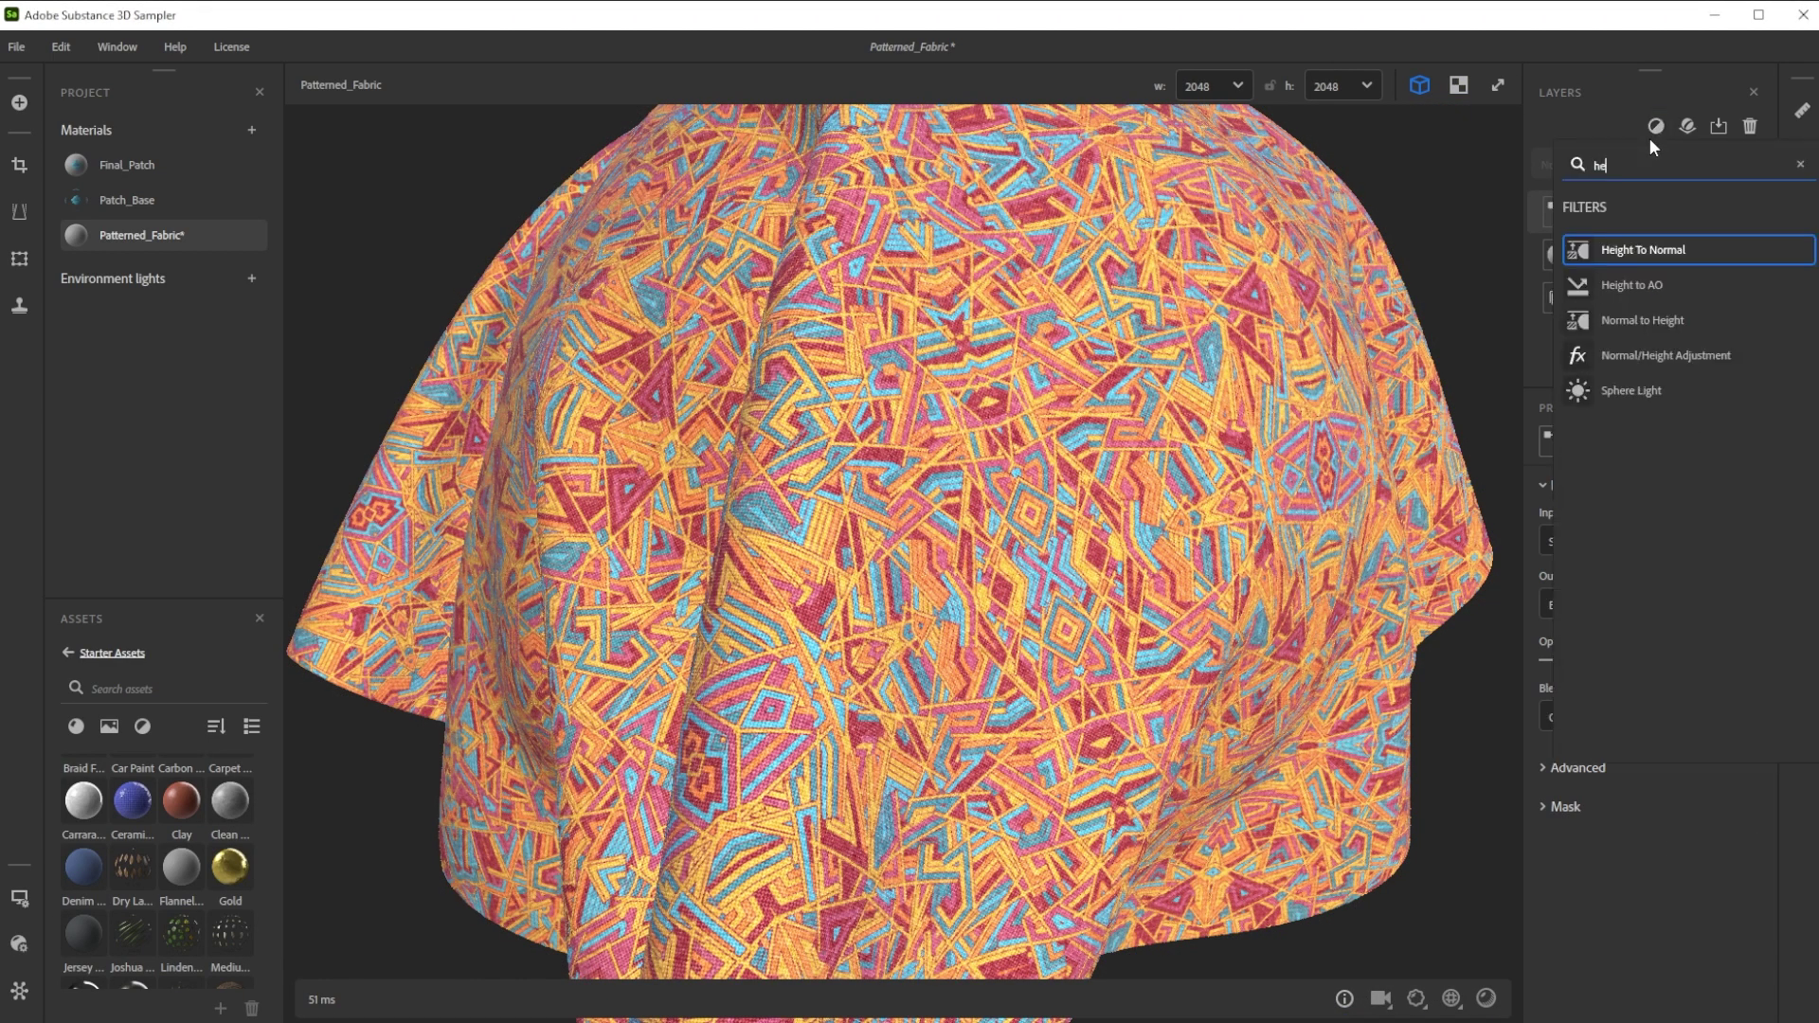
click(1649, 357)
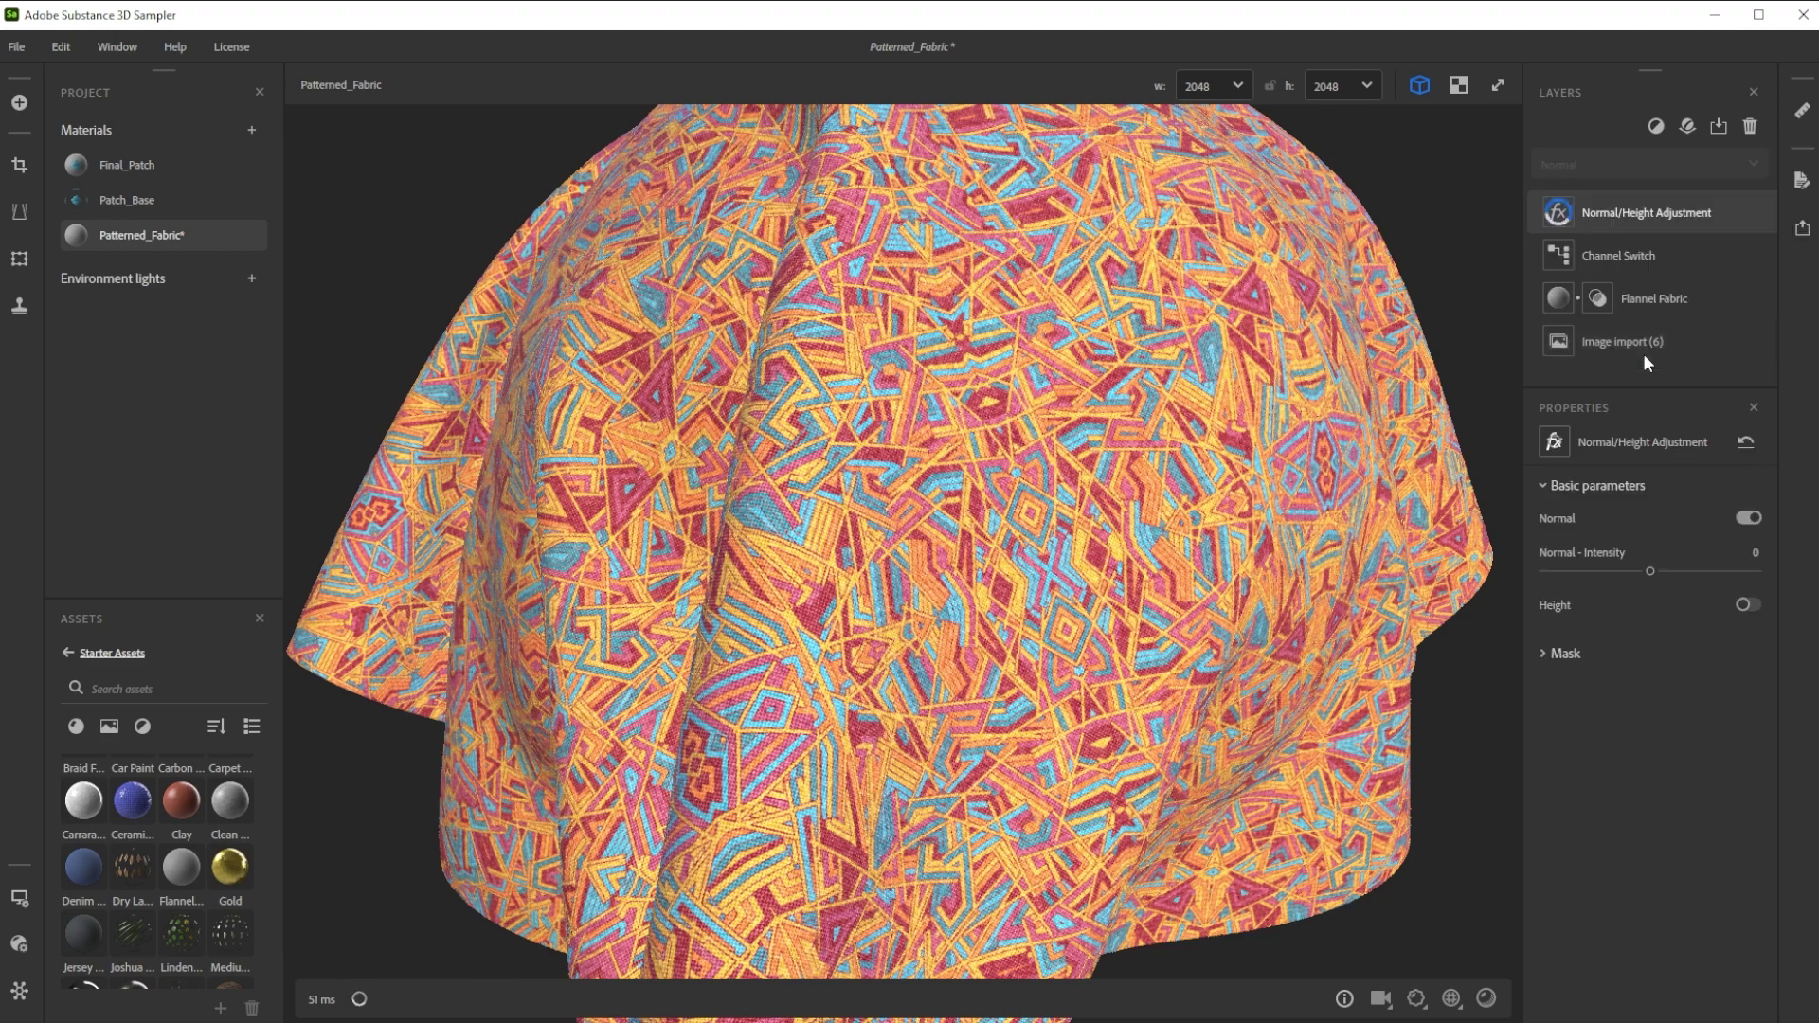
click(1747, 606)
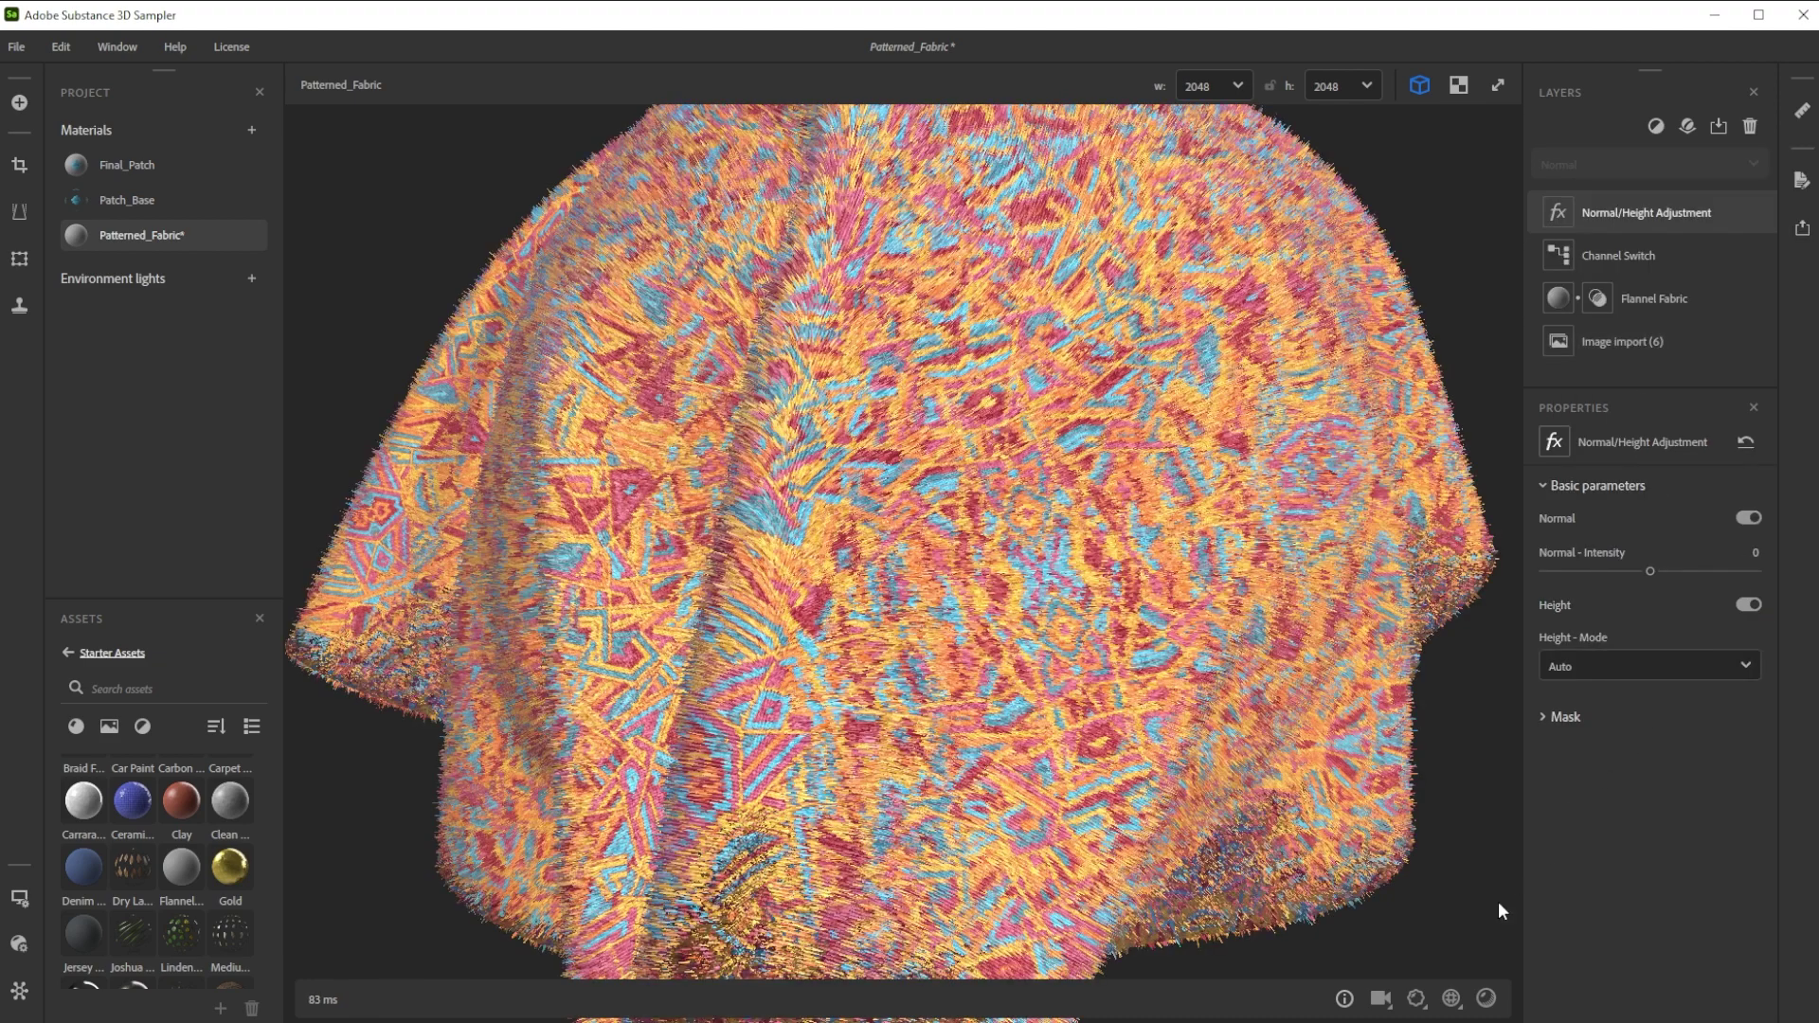
- Enable viewport displacement with a height scale of 0.01
click(1415, 1000)
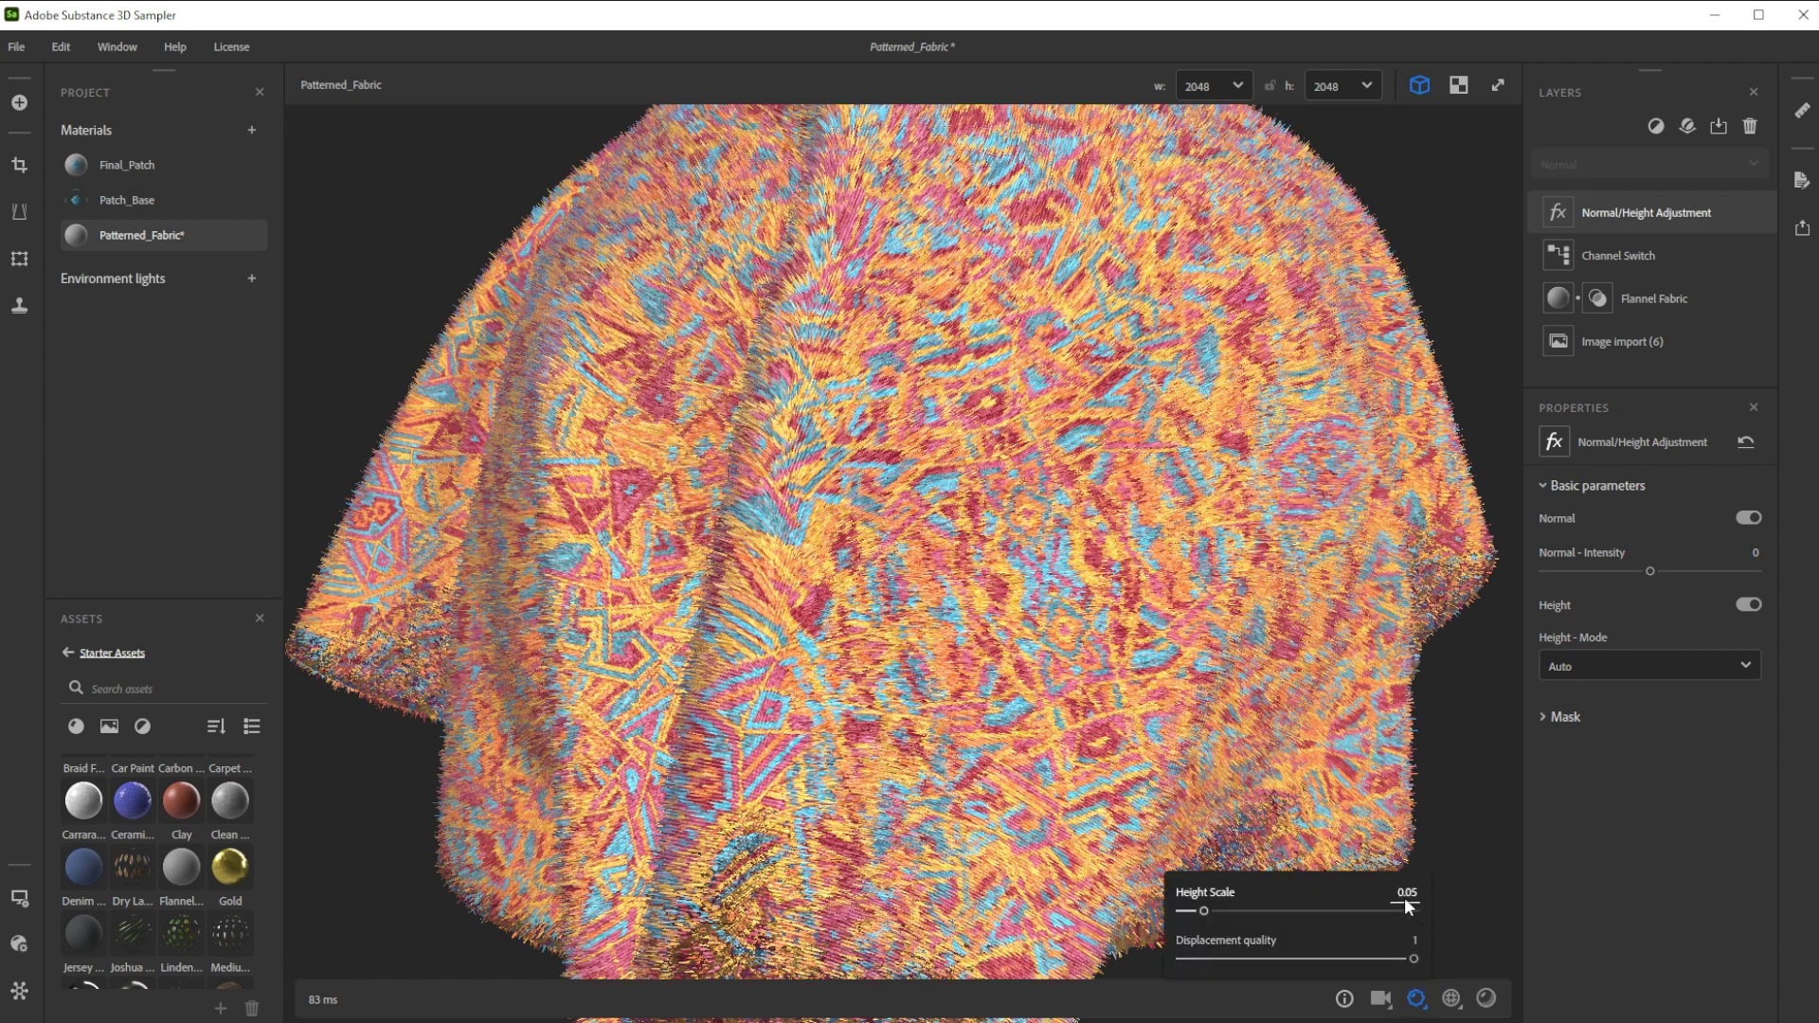
text(.01)
key(Return)
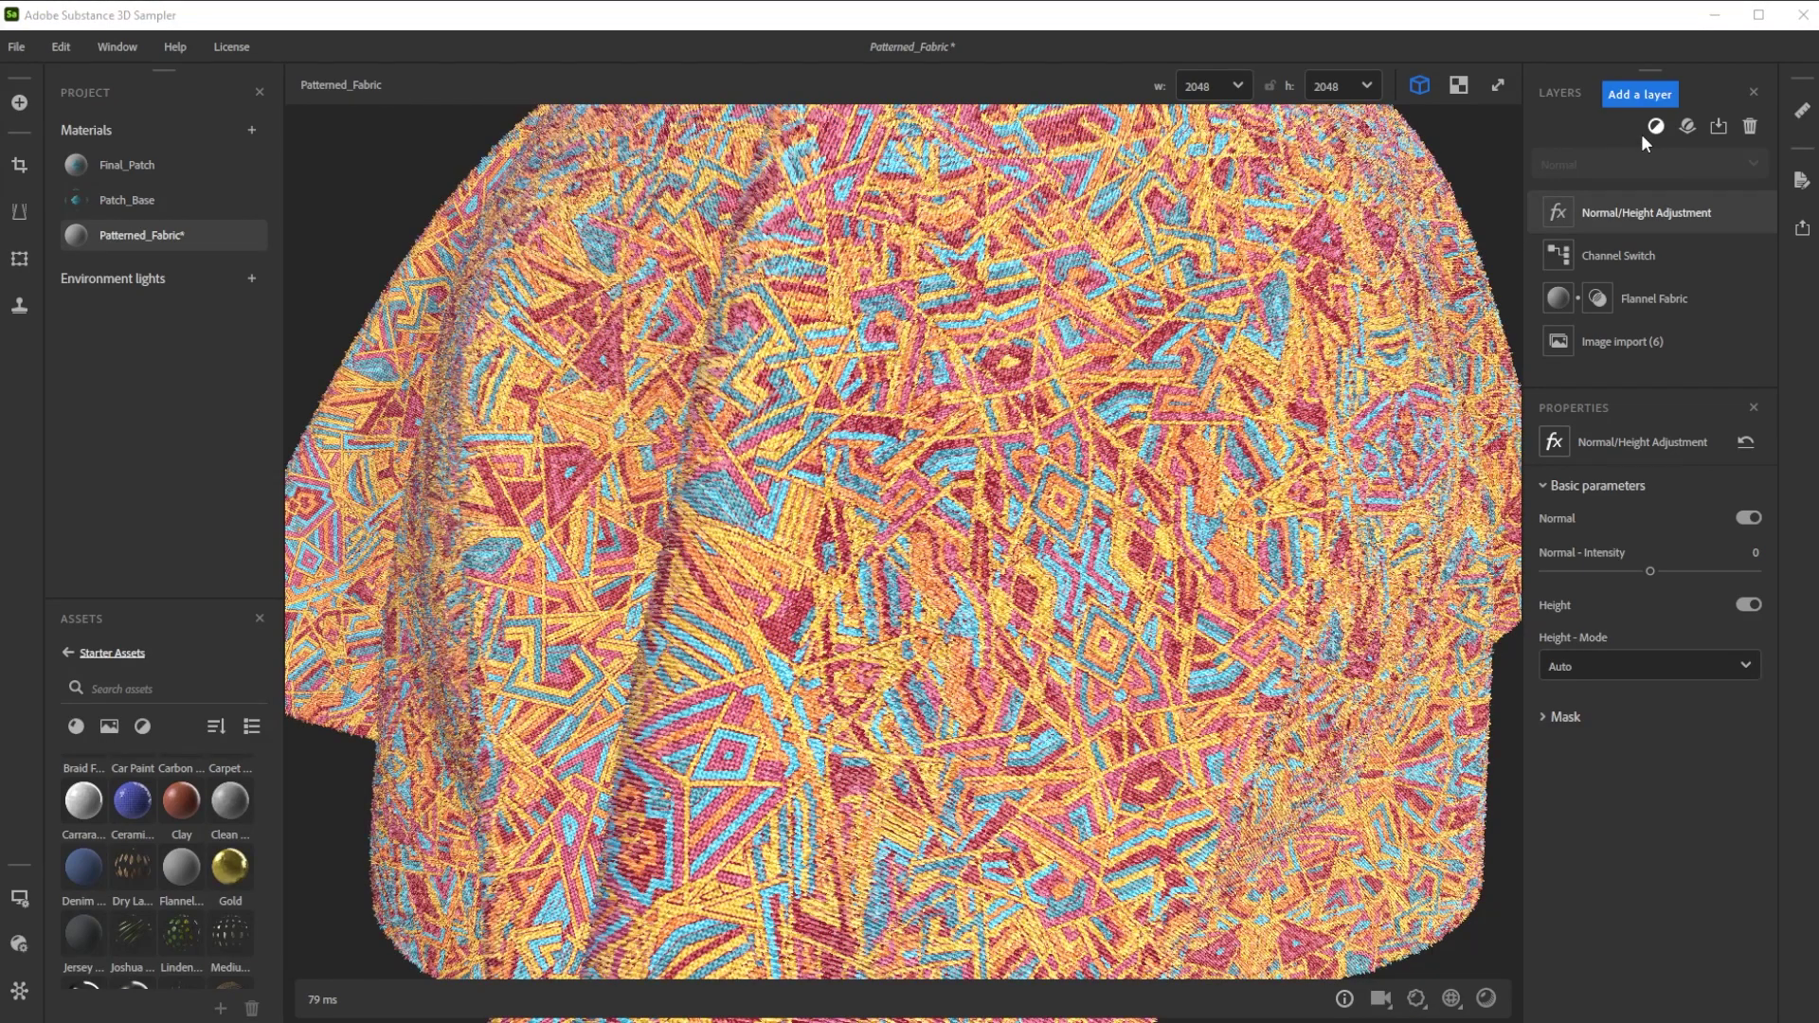
- Add a Warp filter layer using BnW noise at scale 40
click(1651, 127)
text(wa)
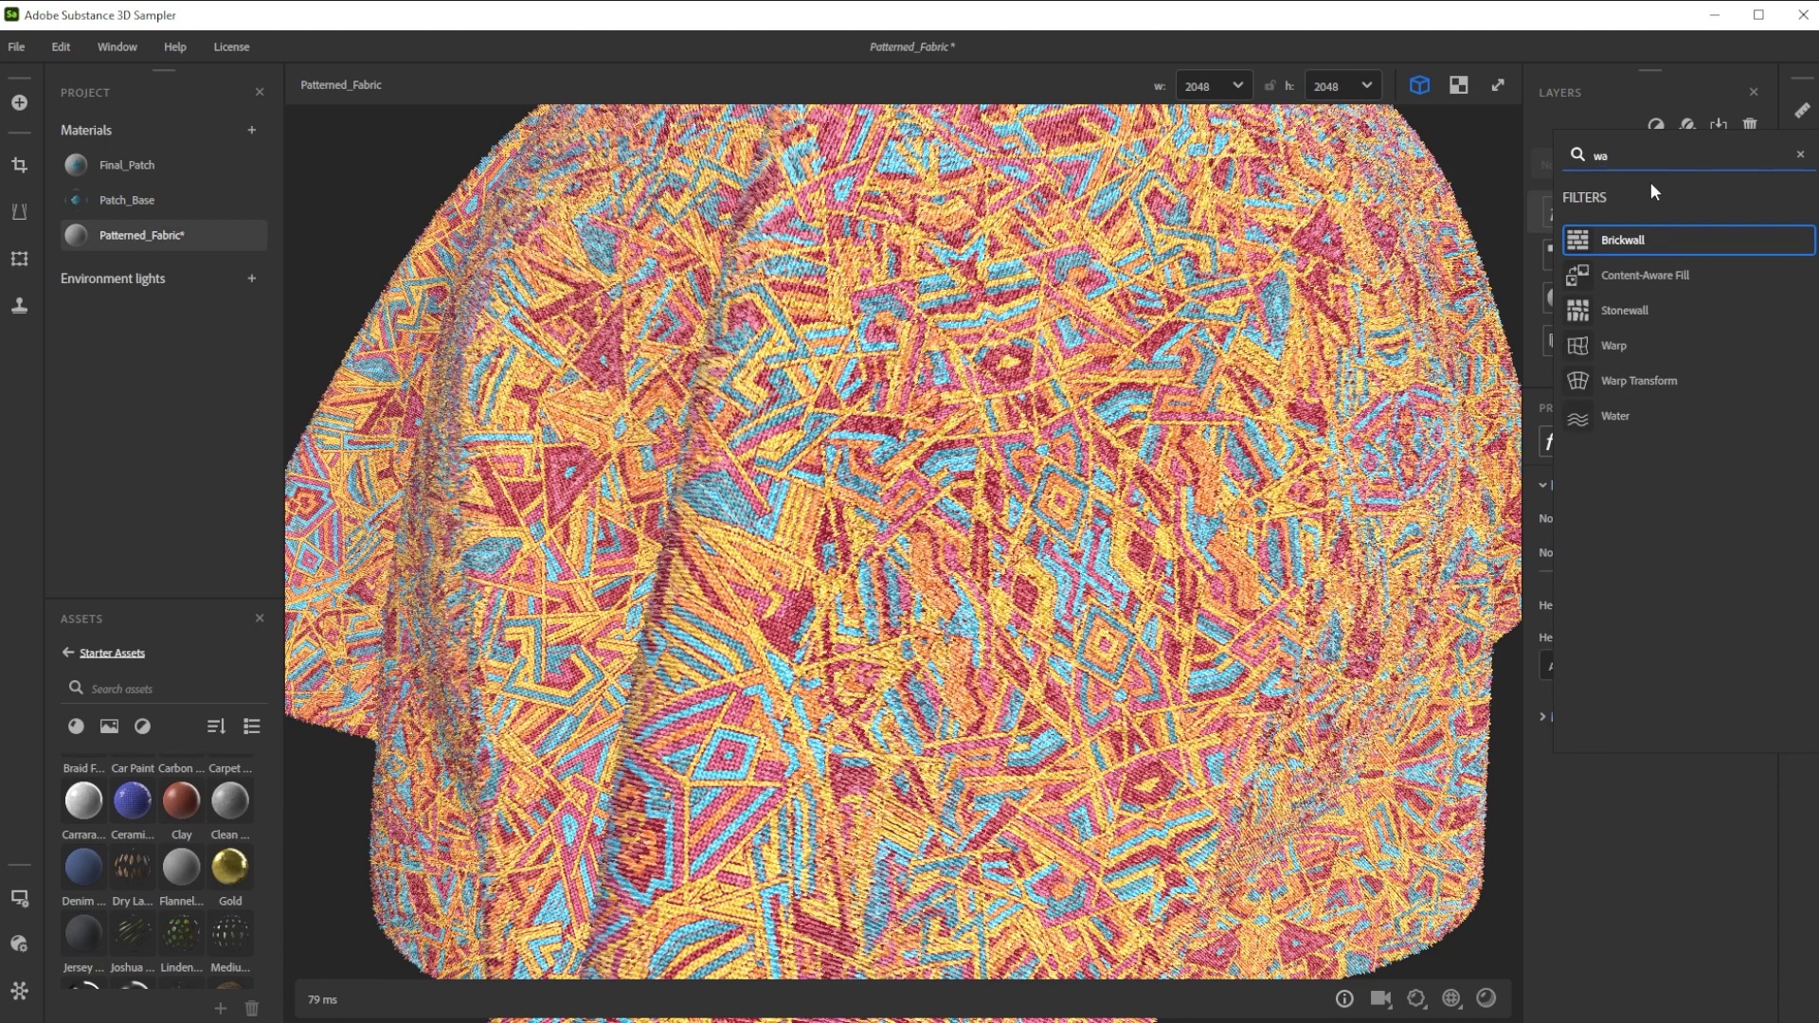
click(1612, 347)
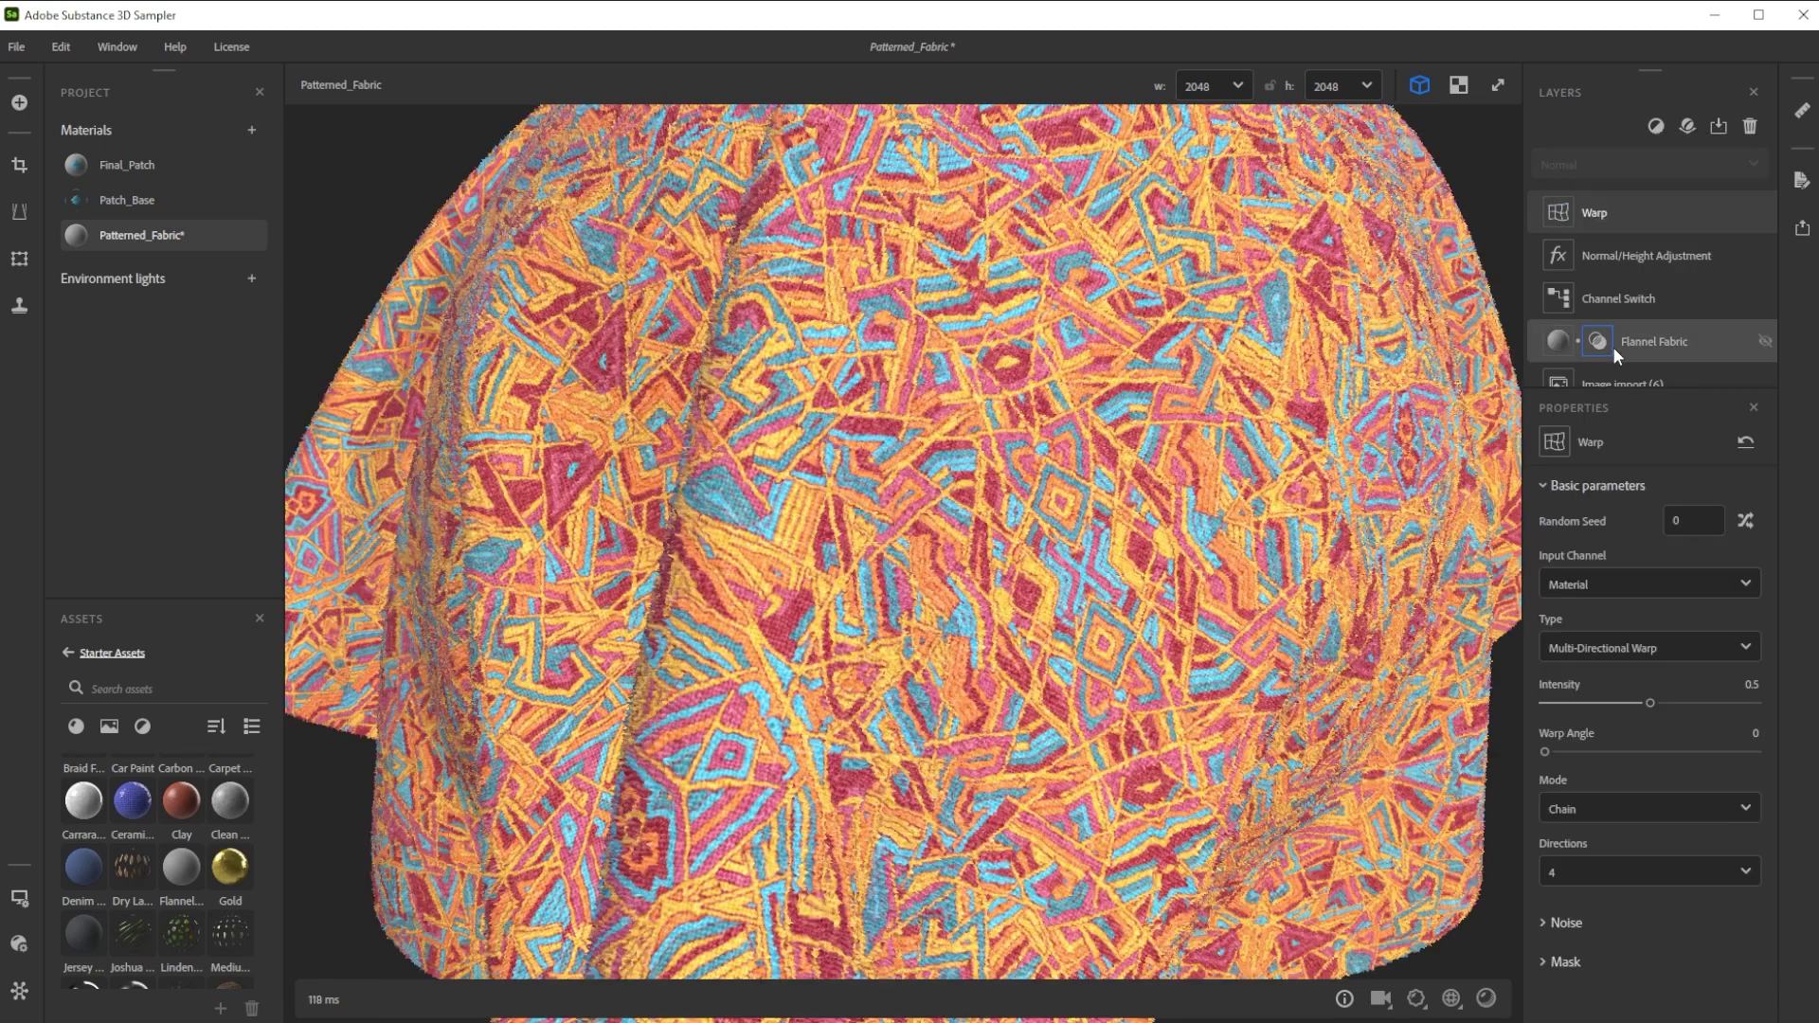
click(1542, 923)
scroll(1569, 923, down, 1)
click(1574, 919)
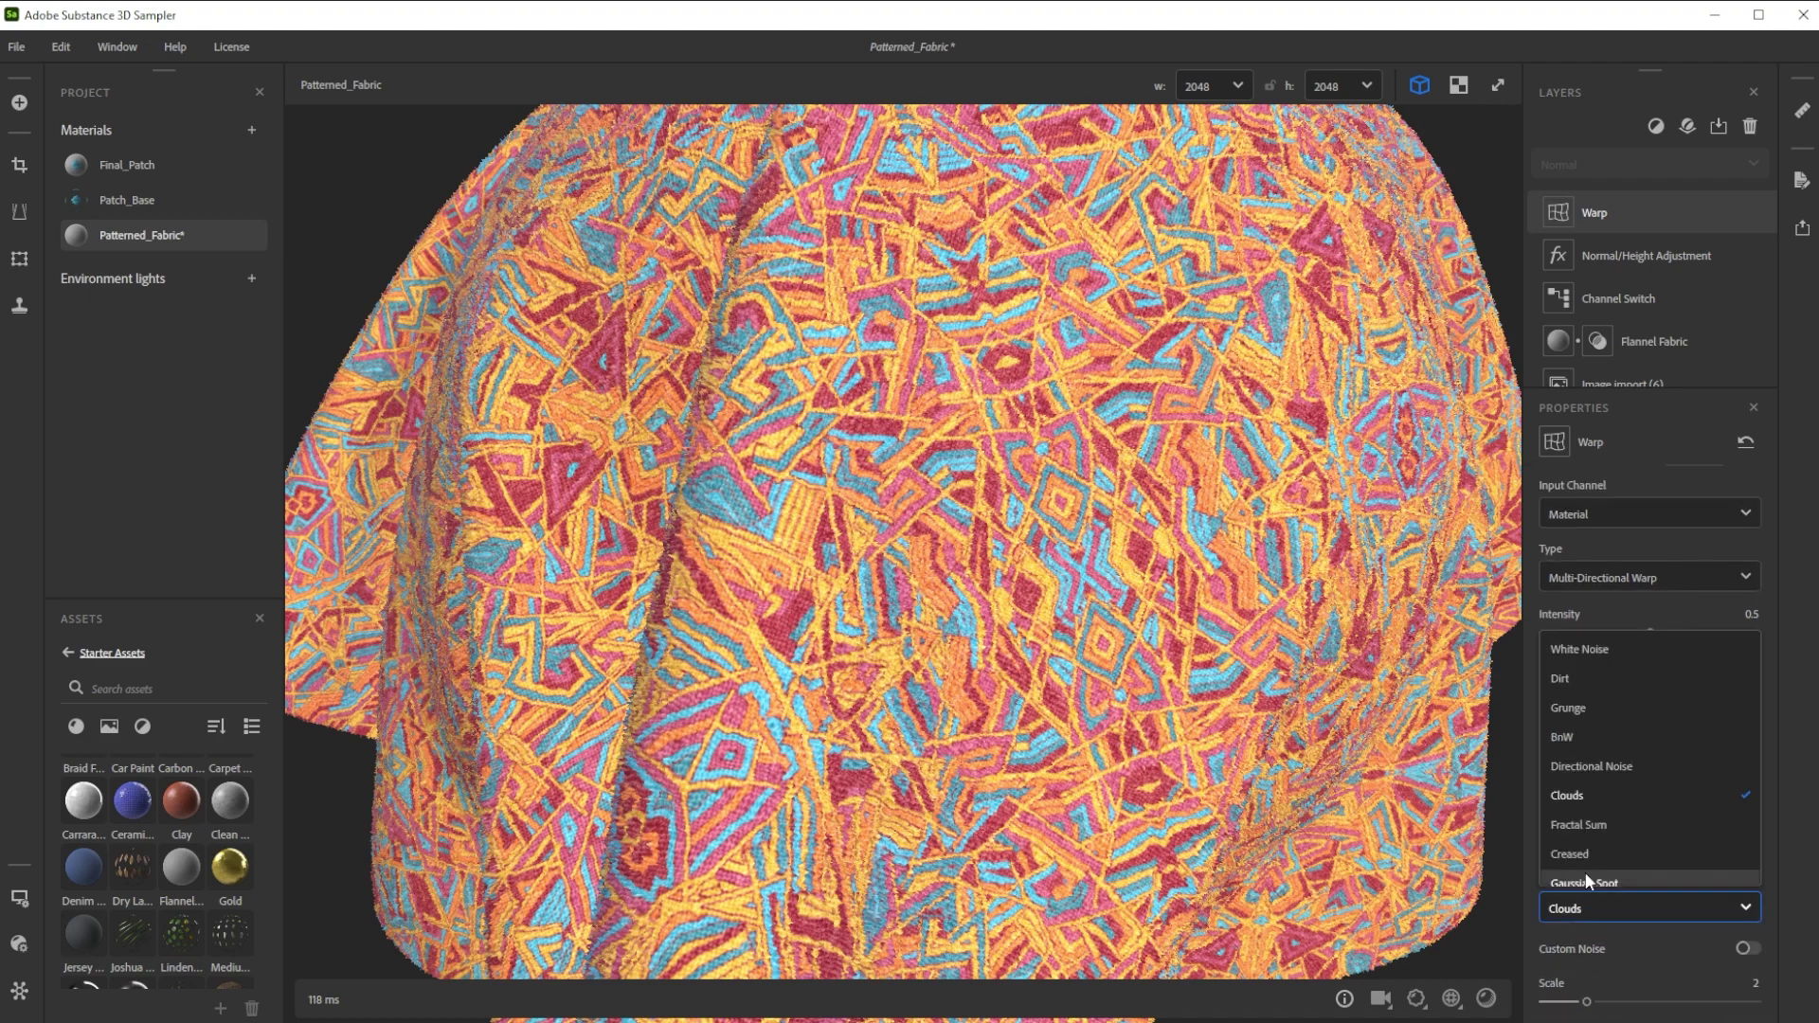
click(1592, 741)
scroll(1614, 800, down, 1)
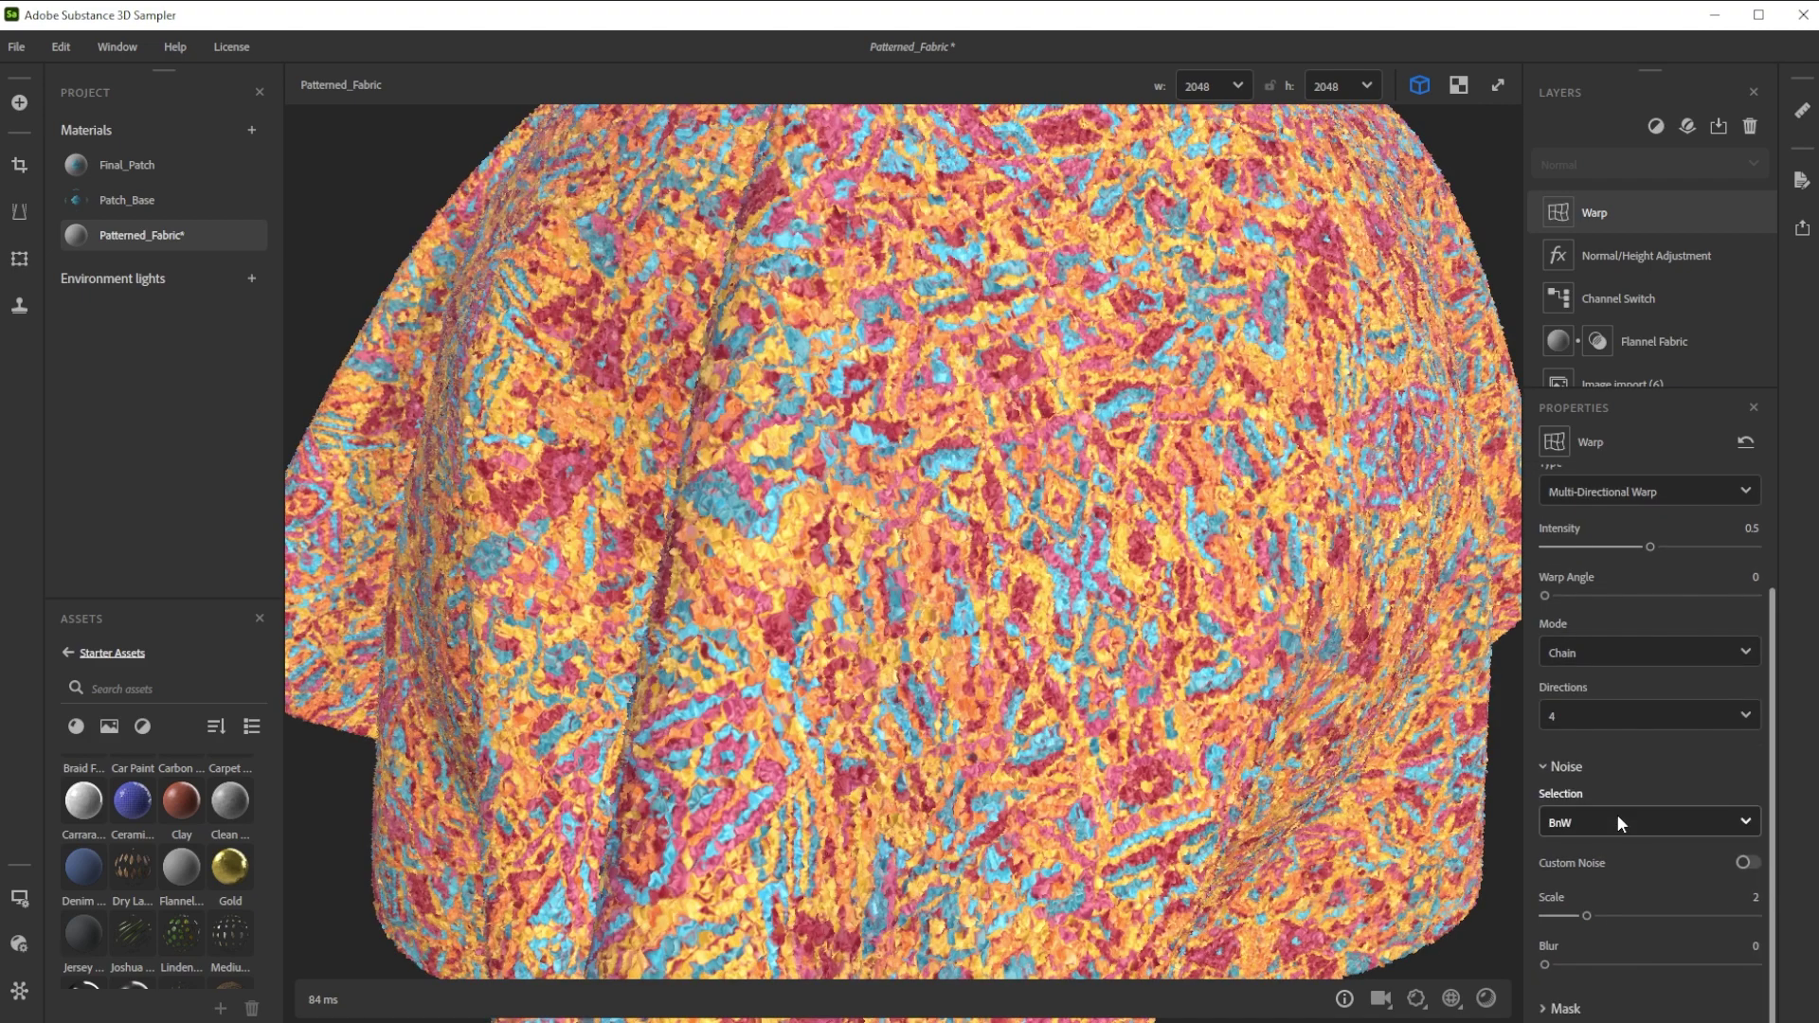
click(1756, 899)
key(Return)
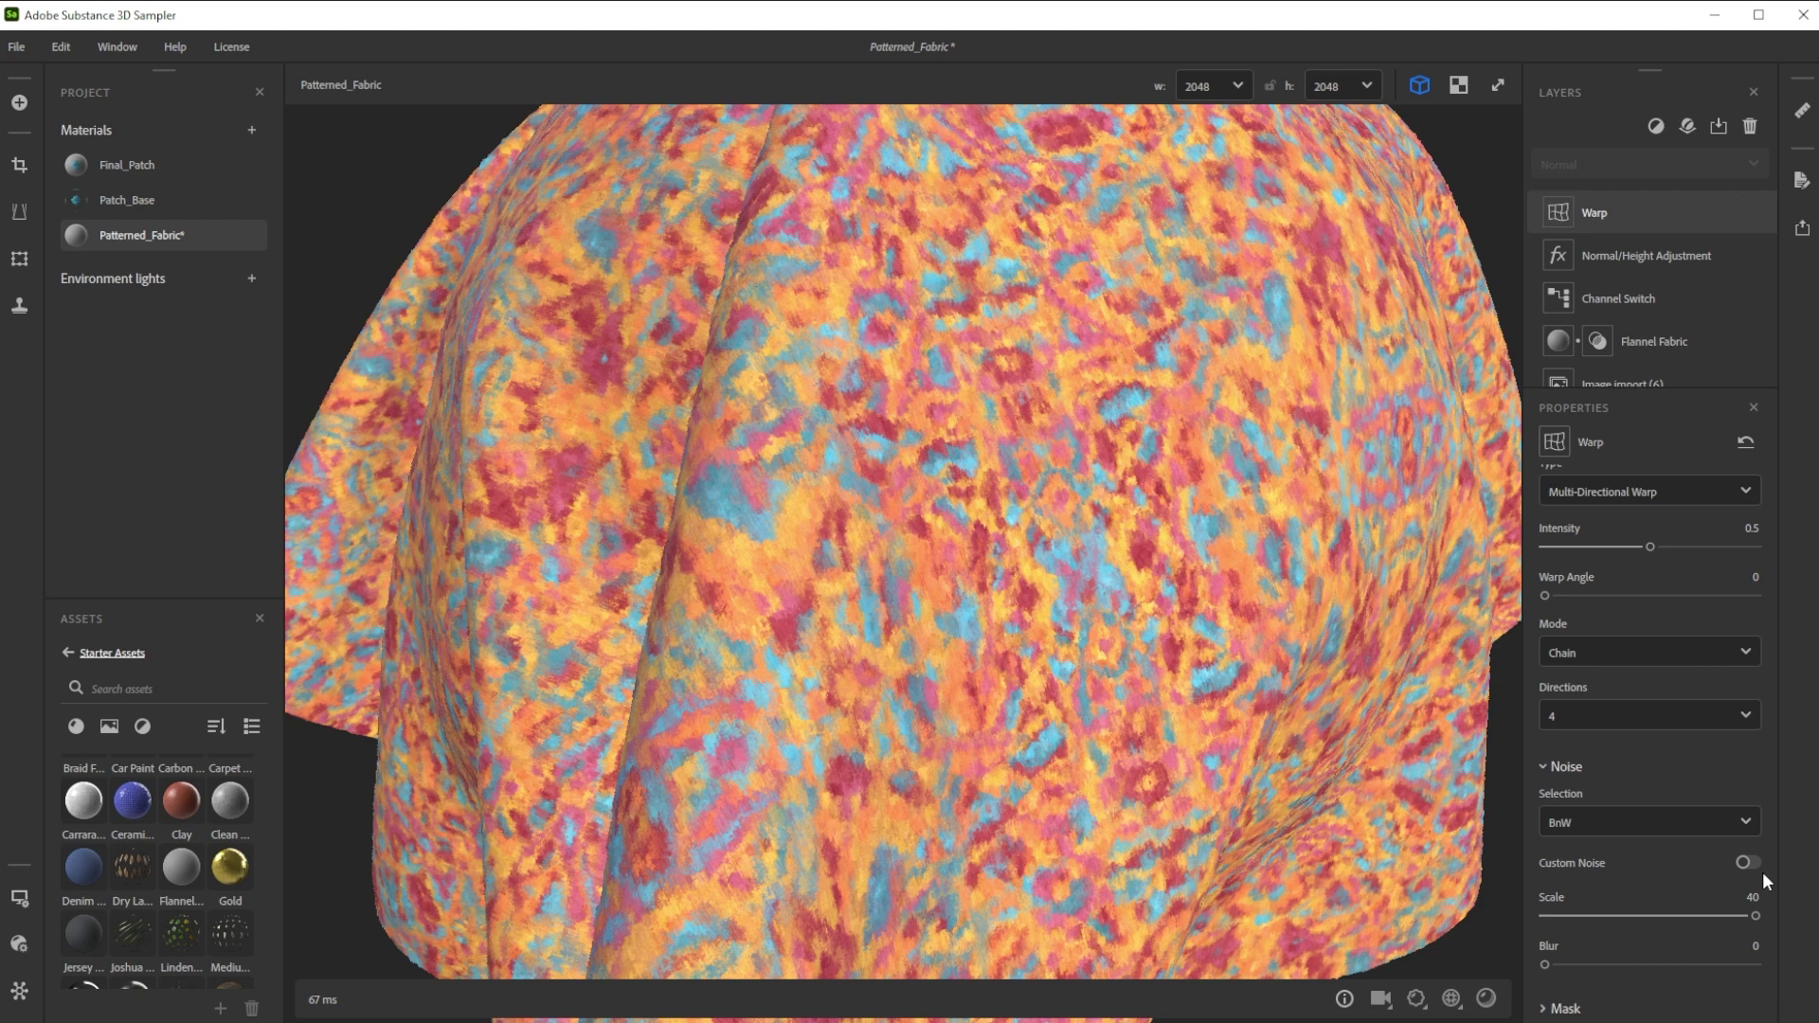
- Set the warp intensity to 0.08
click(1751, 538)
text(.08)
key(Return)
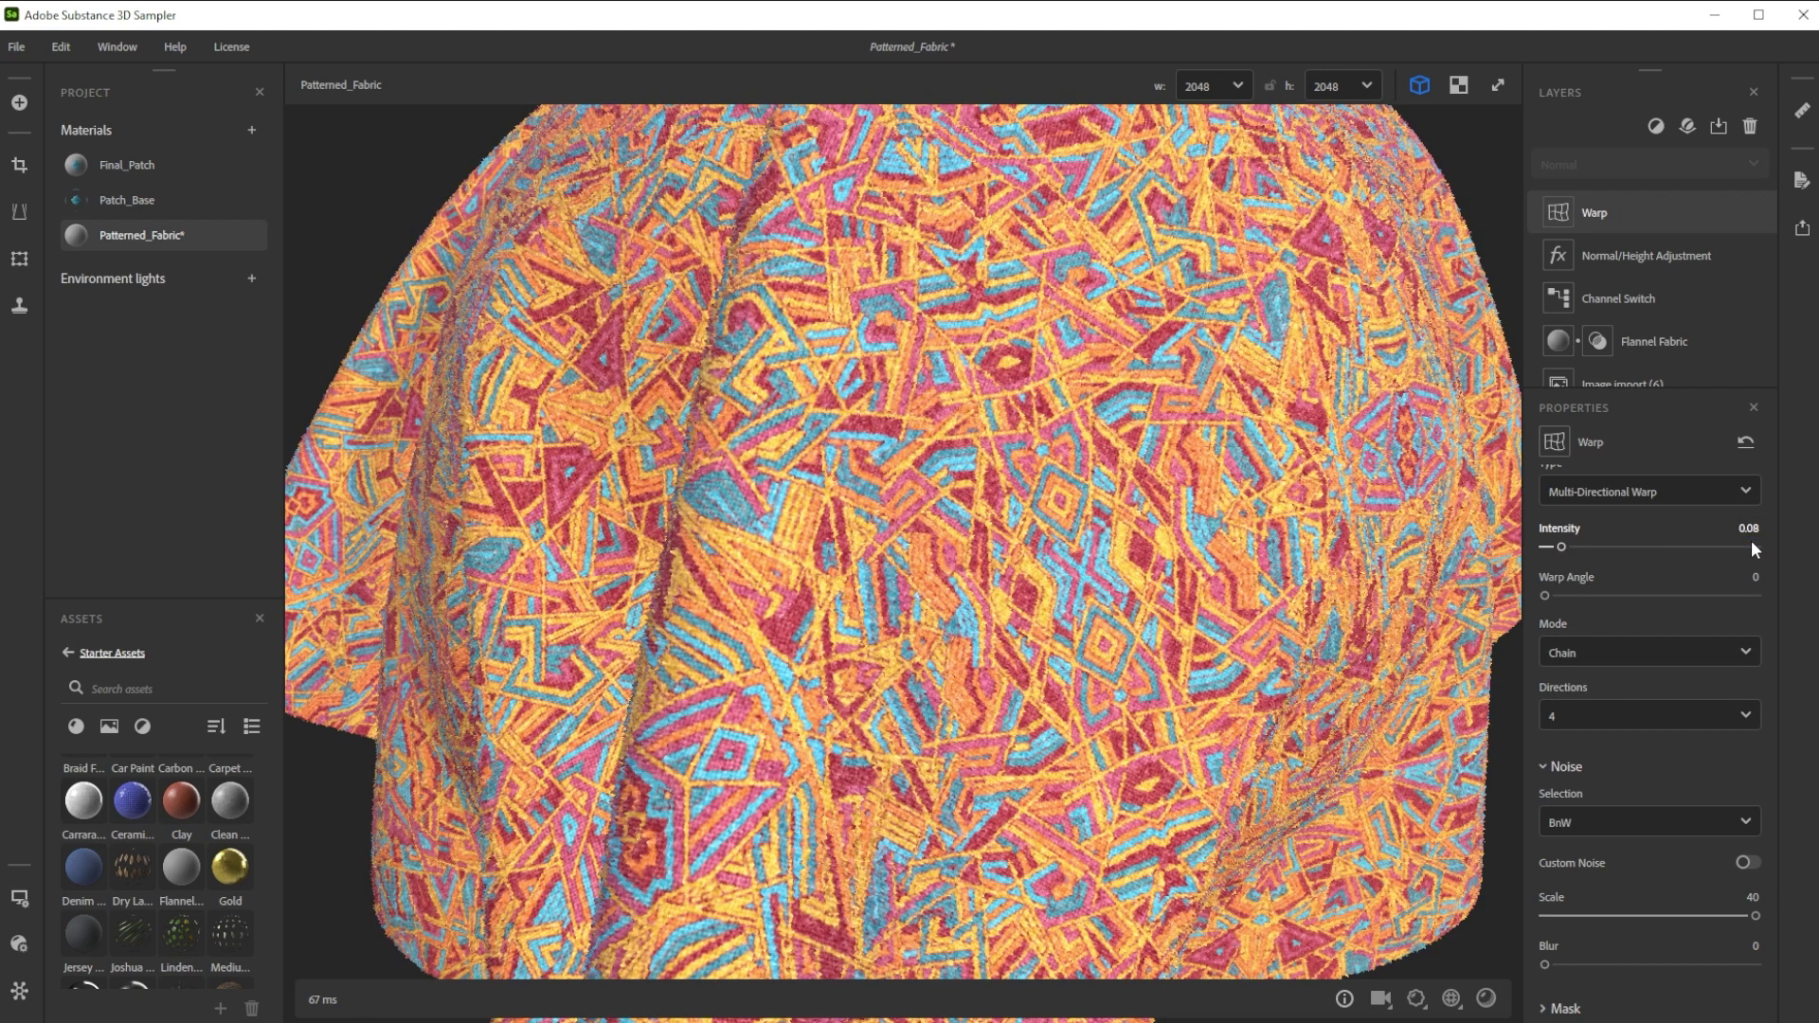
- Add a Surface Relief layer with Fine noise type and the White Noise variant
click(1657, 127)
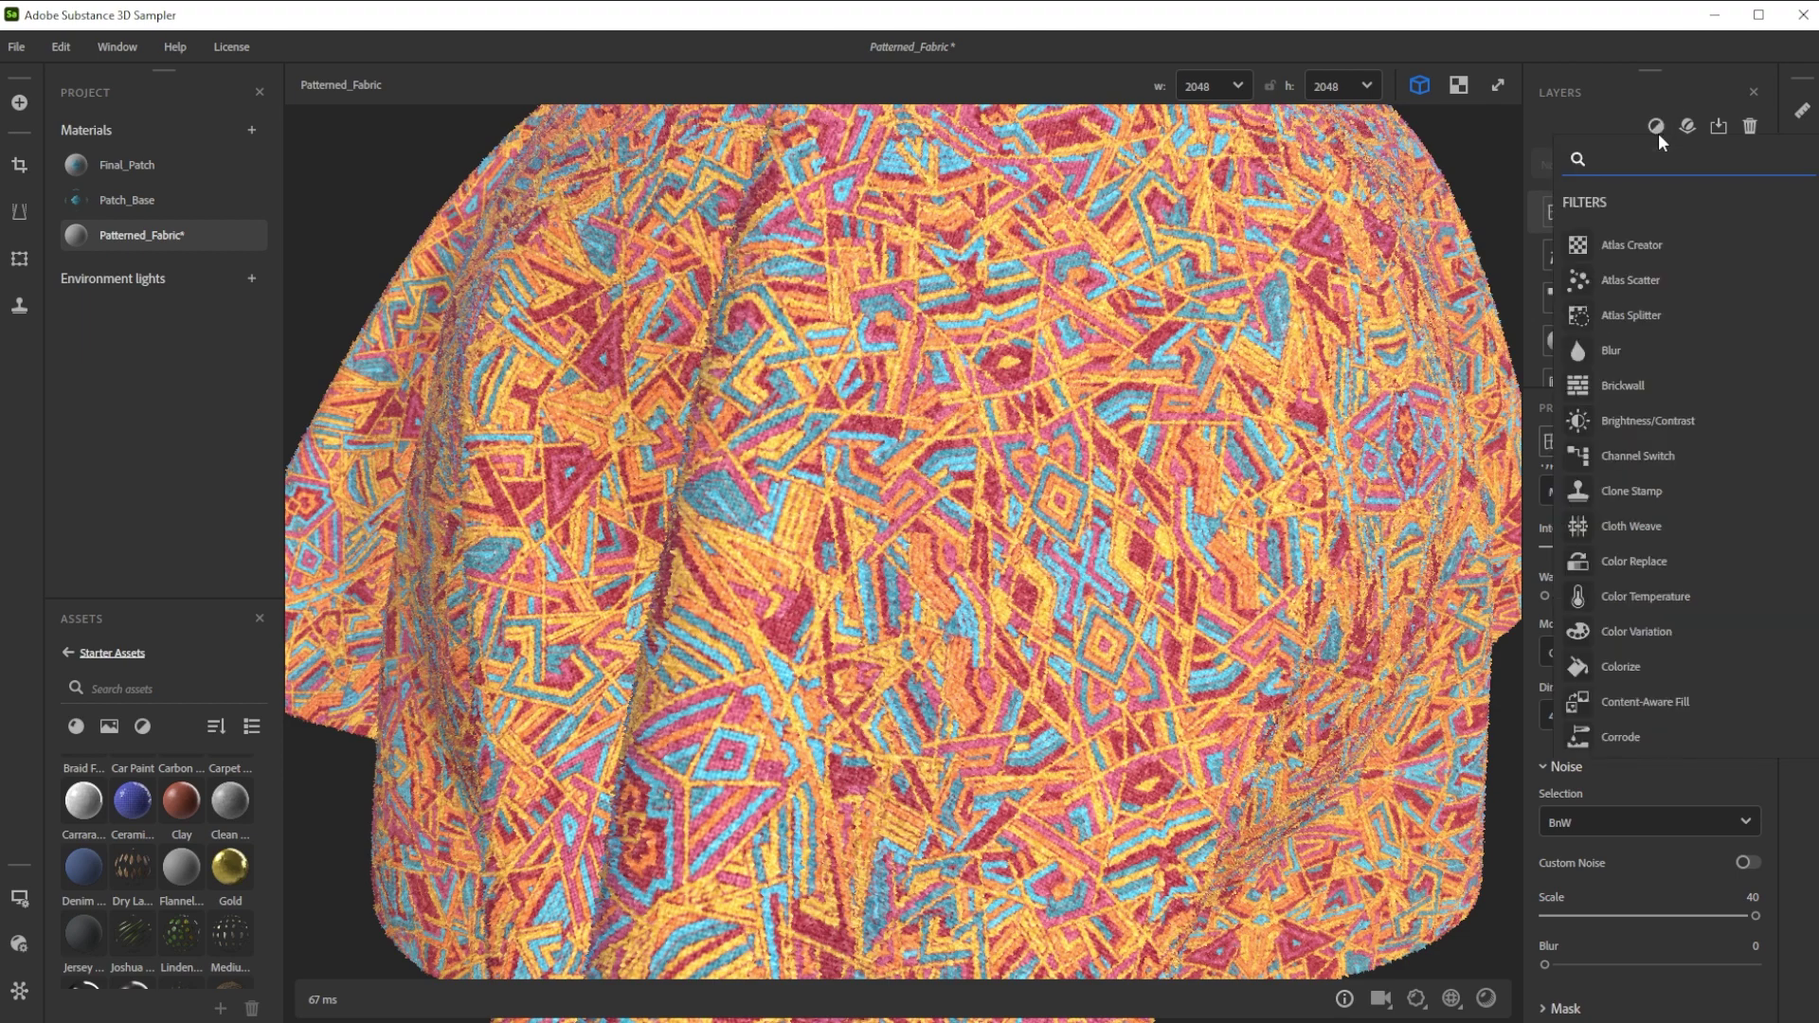
text(surfa)
click(1648, 247)
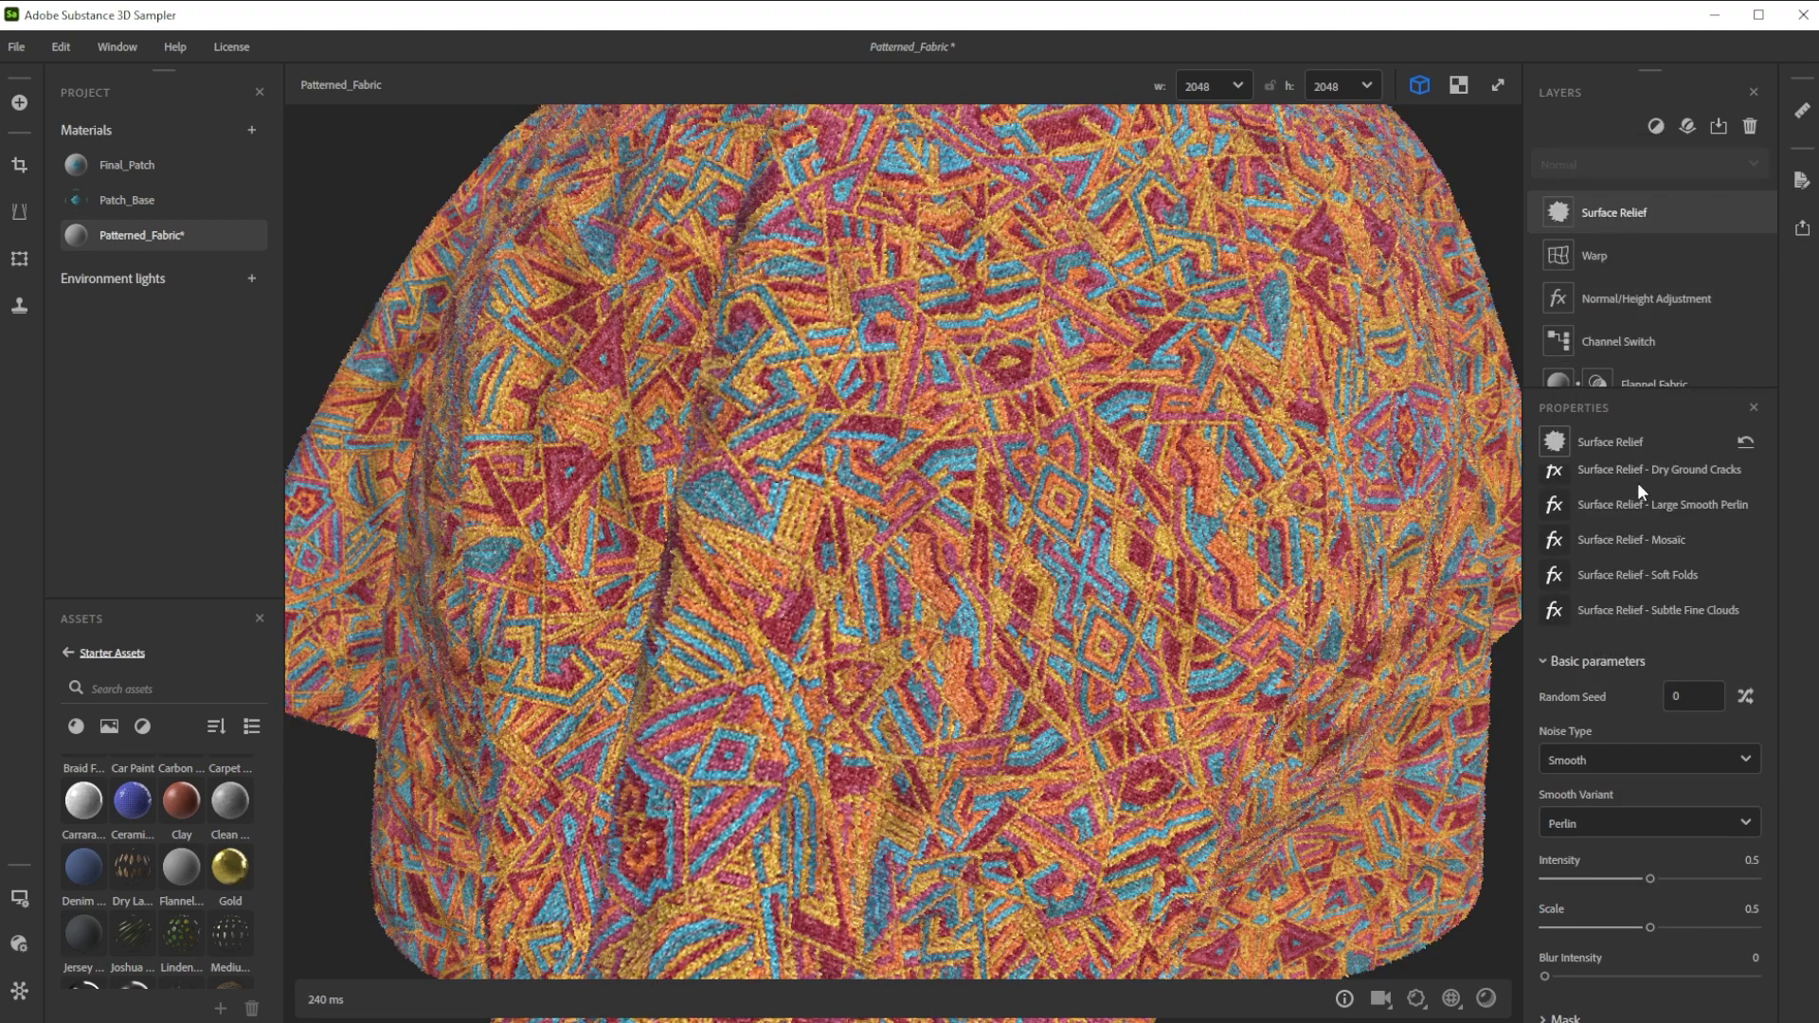
click(1630, 758)
click(1607, 827)
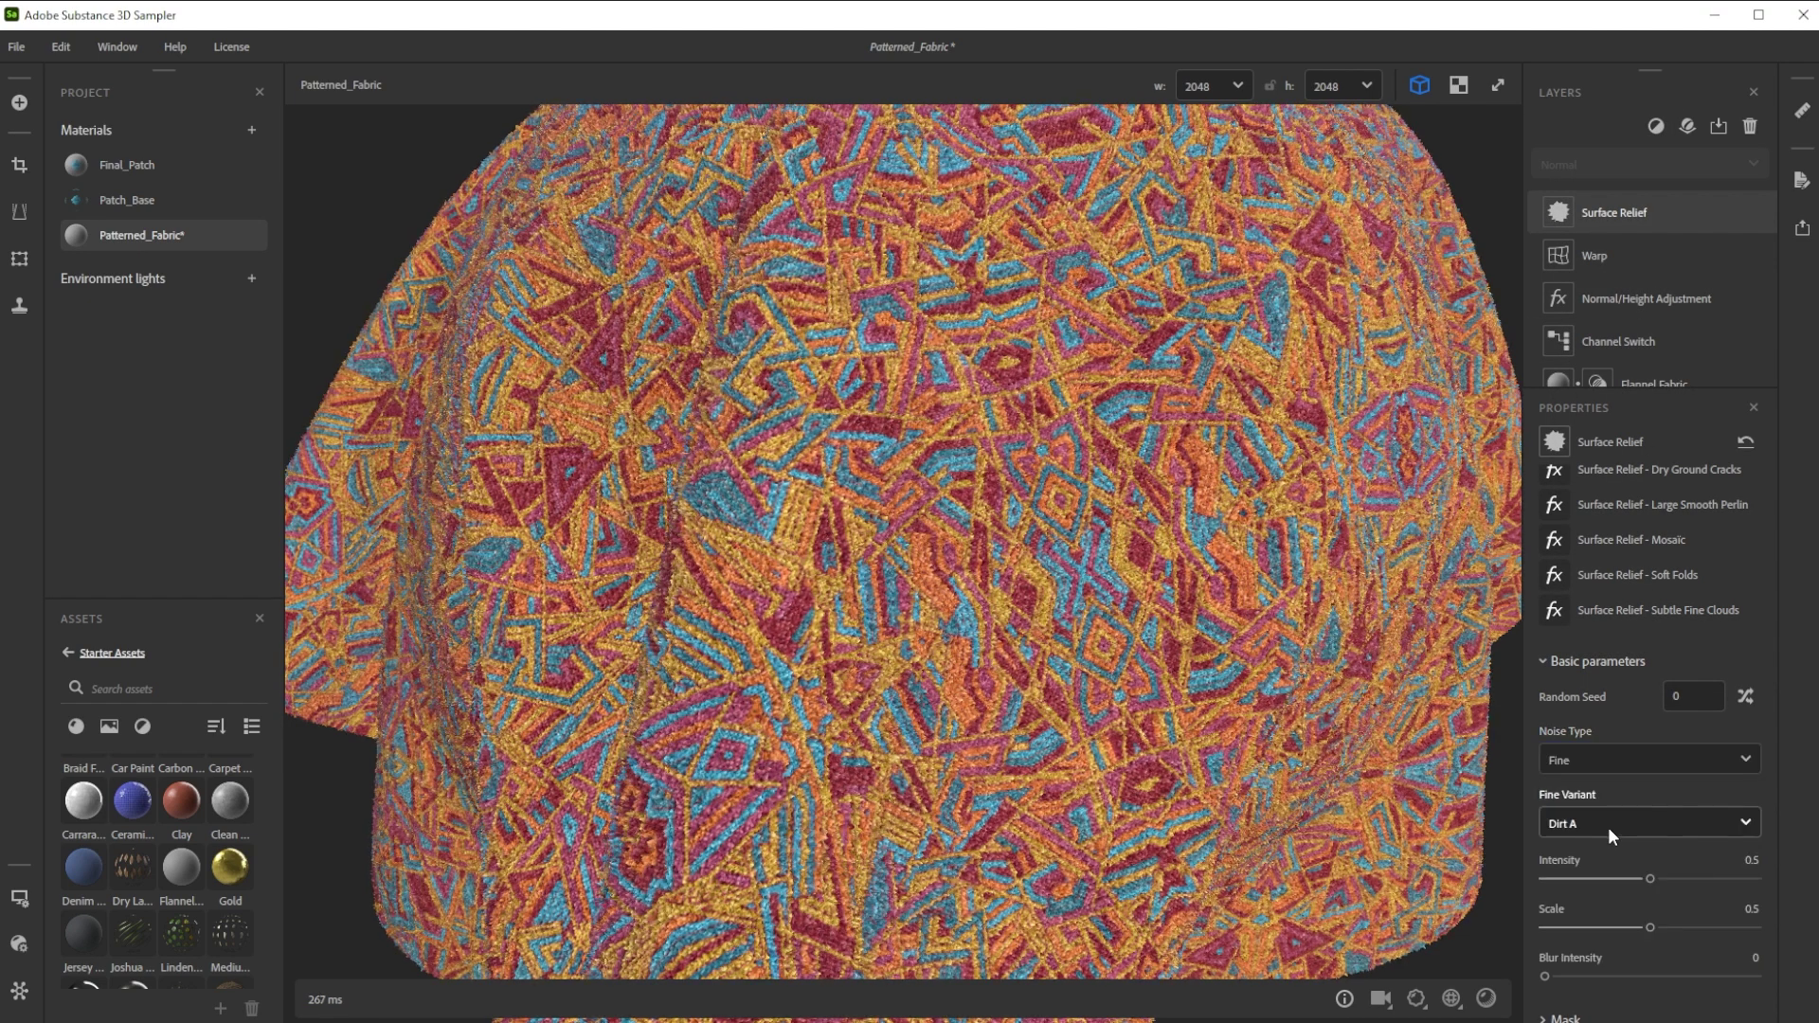
click(1624, 821)
click(1608, 971)
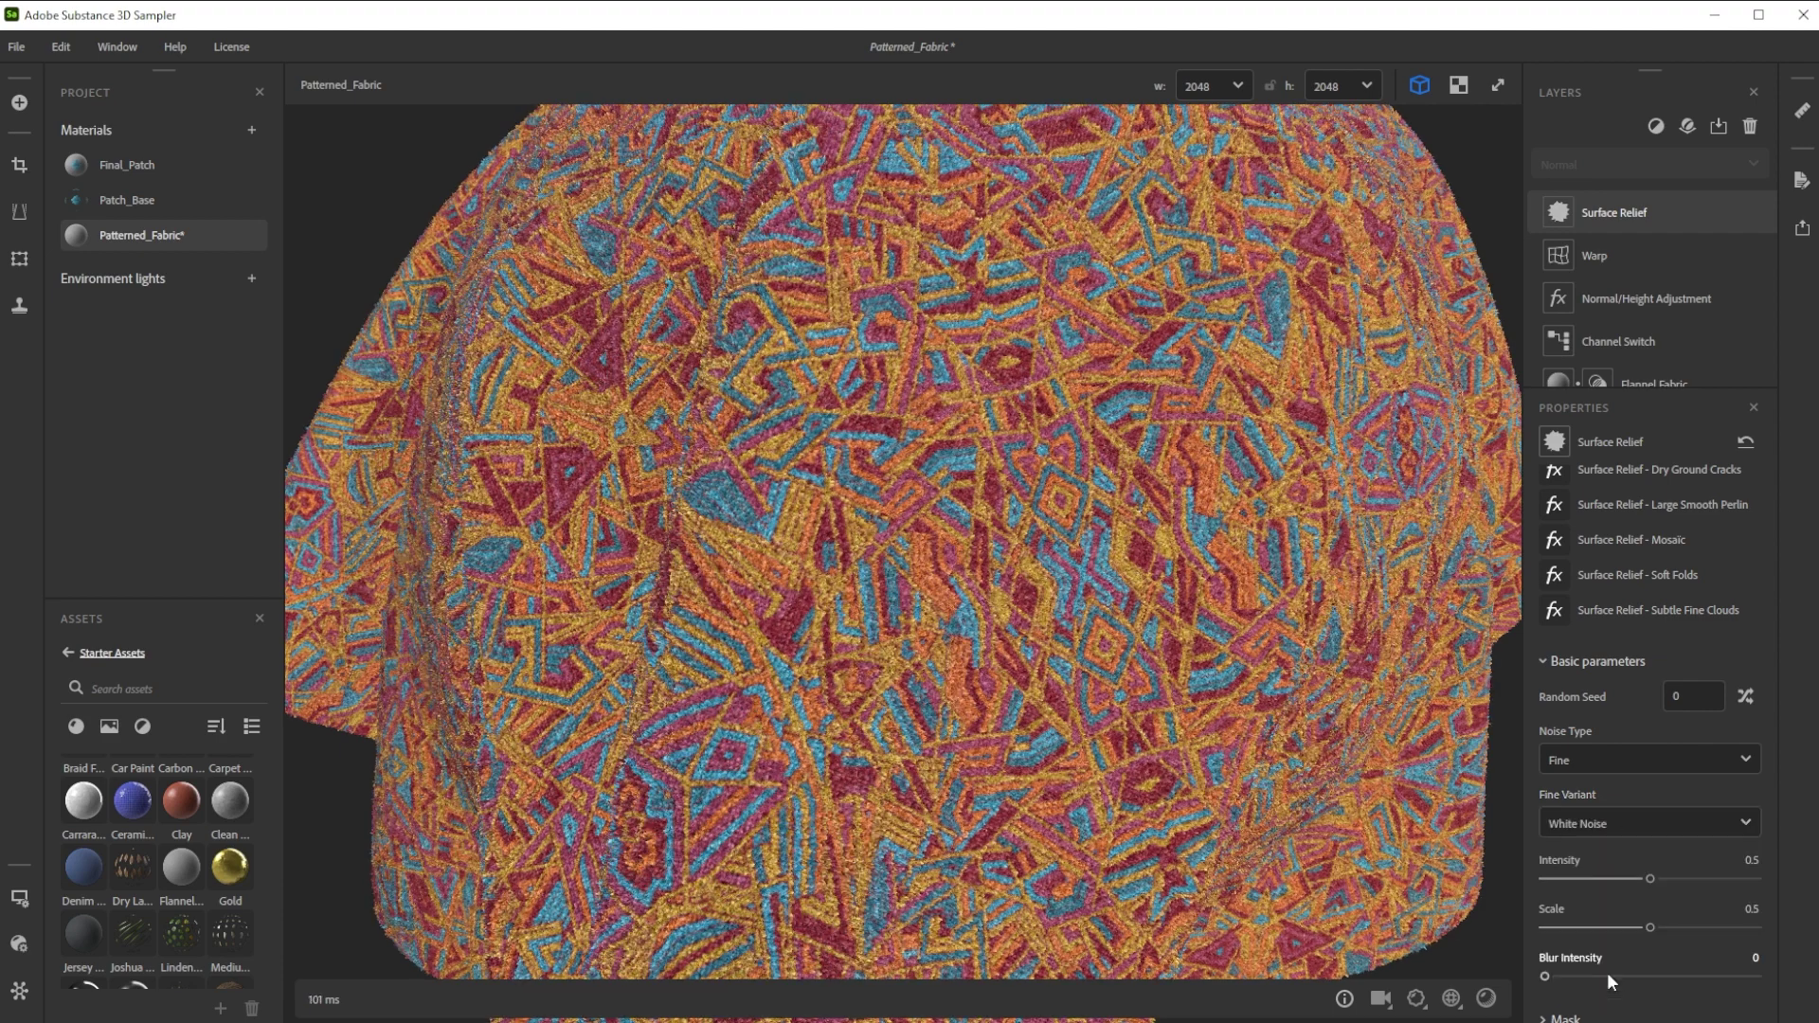
- Raise the relief's Normal Intensity to 0.3, then select the Image import layer
click(1601, 1007)
scroll(1588, 986, down, 4)
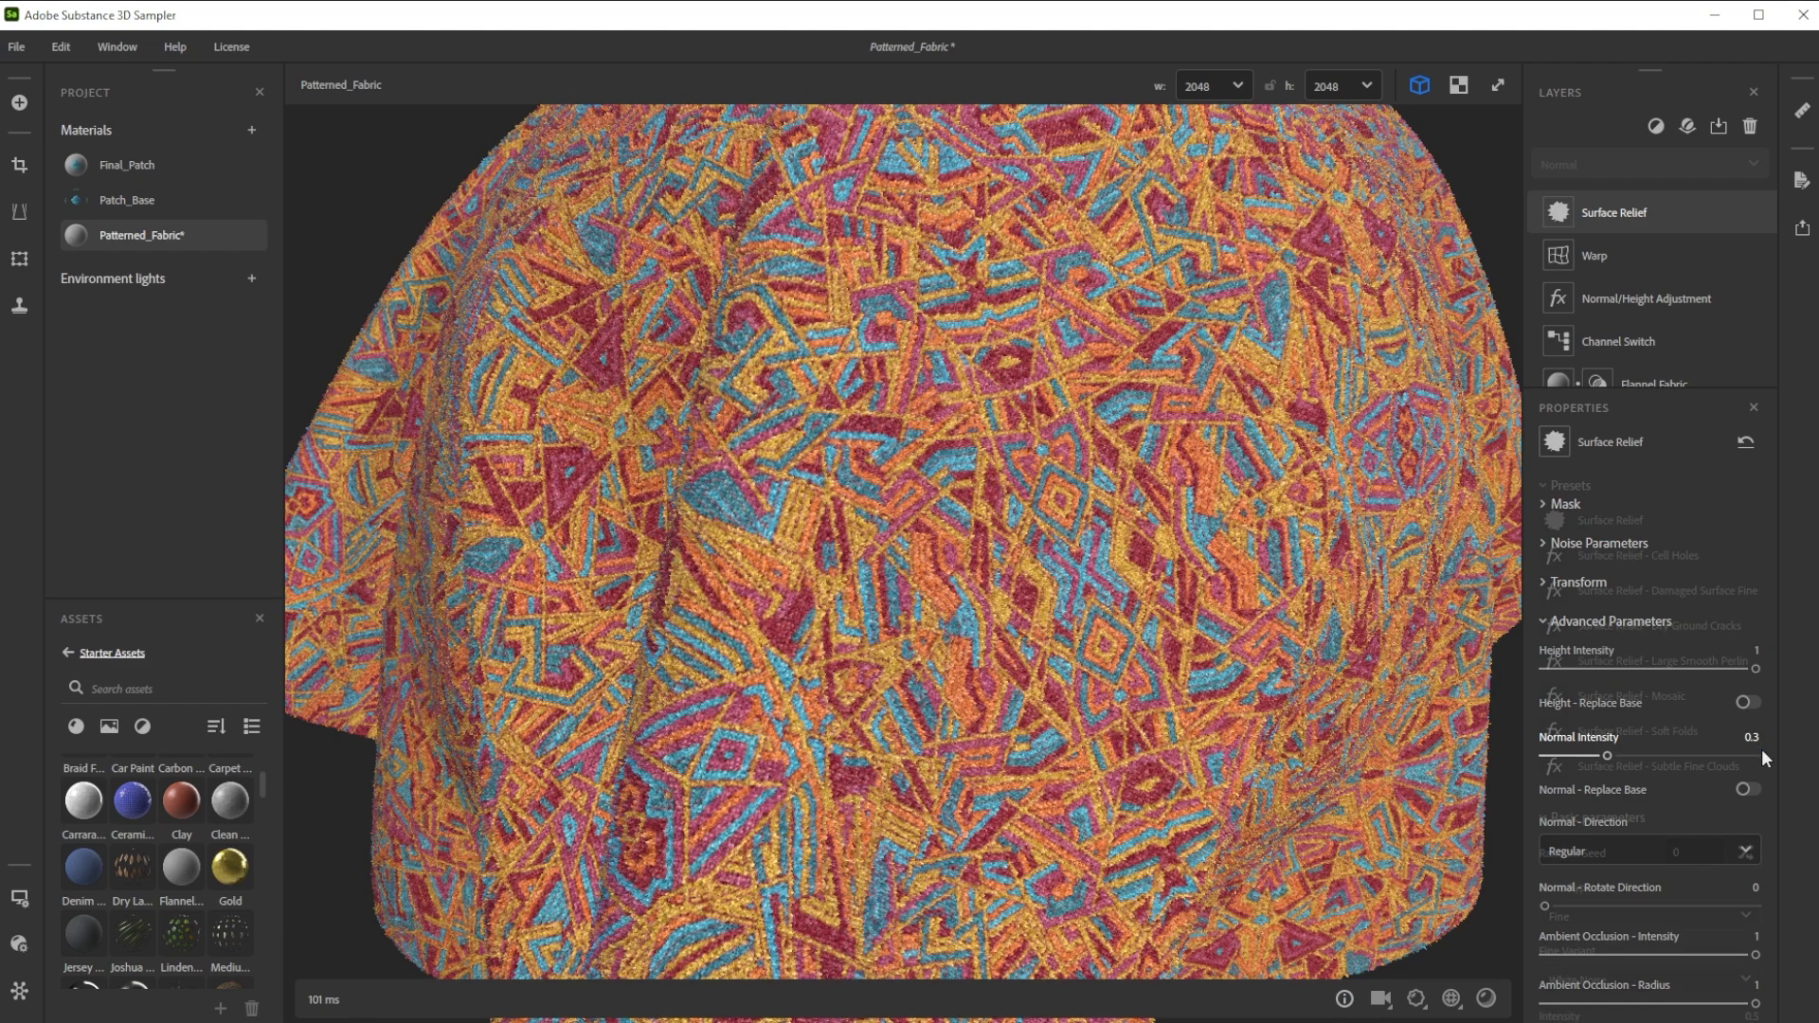
scroll(1761, 748, up, 5)
scroll(1704, 211, down, 3)
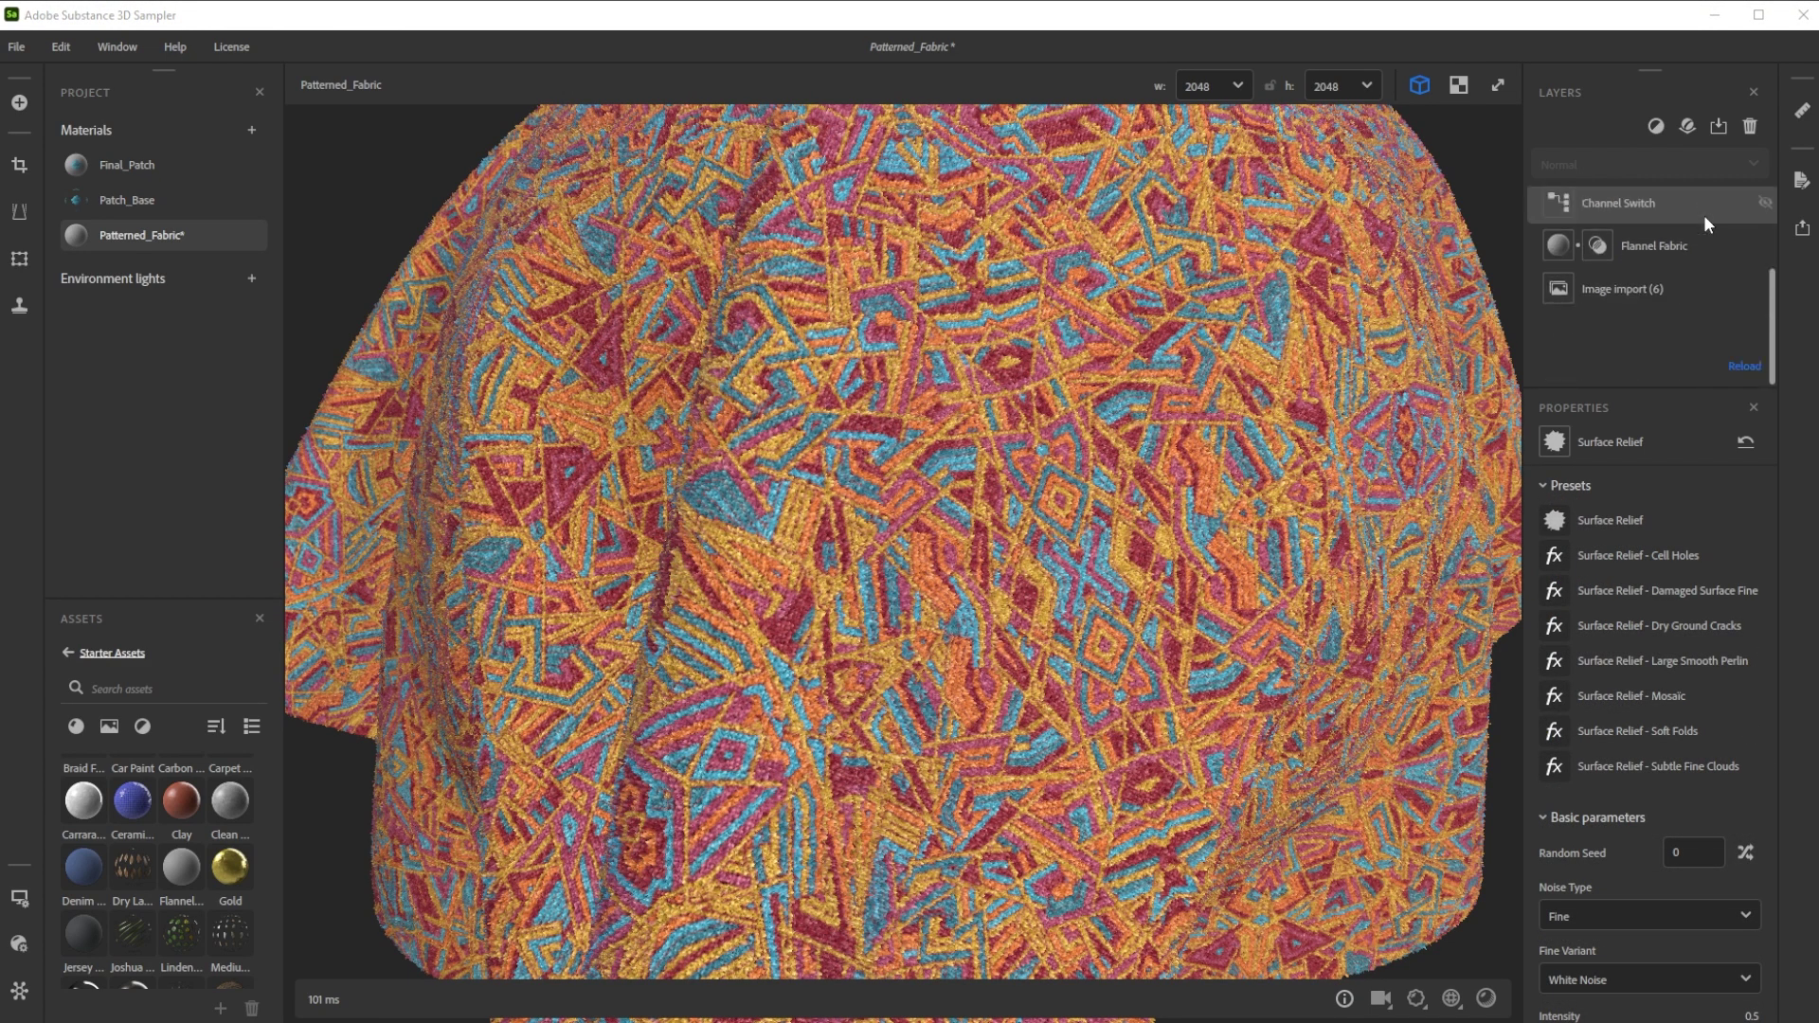
click(1616, 289)
- Recolour Abstract_Pattern in Illustrator to a violet, yellow and teal palette and save it
click(1745, 524)
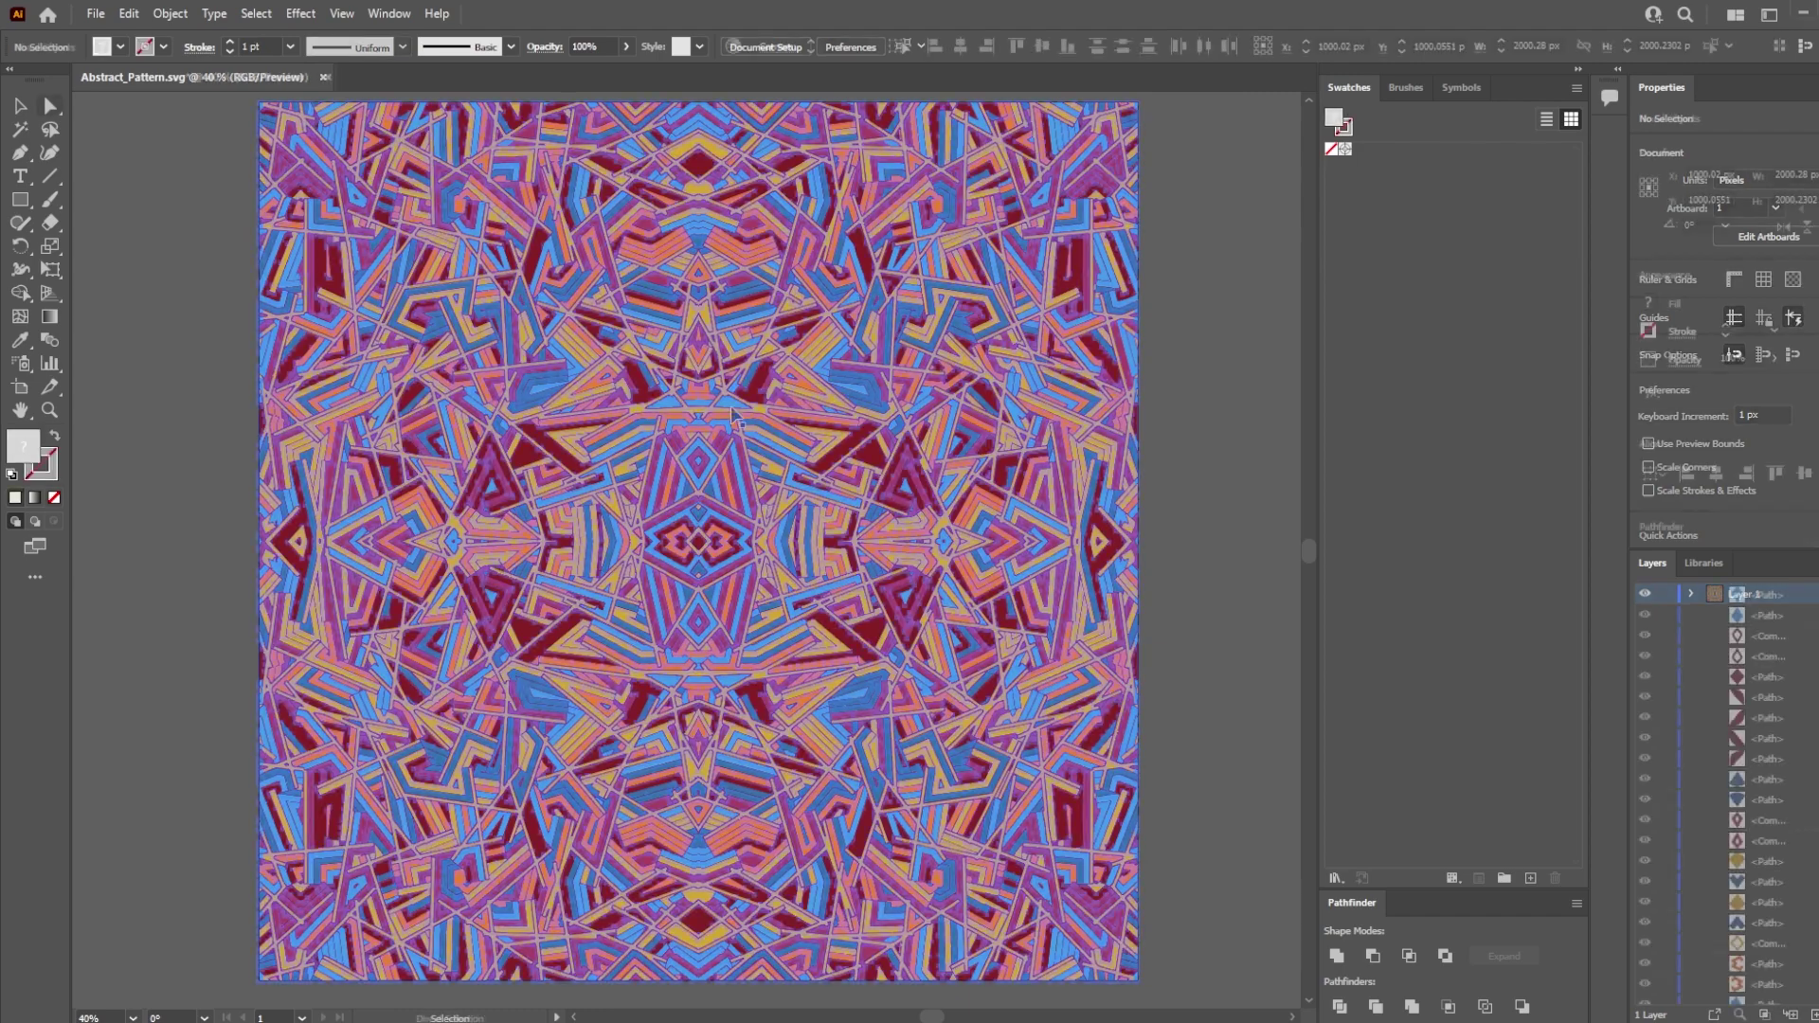
click(128, 13)
mouse_move(243, 394)
click(542, 375)
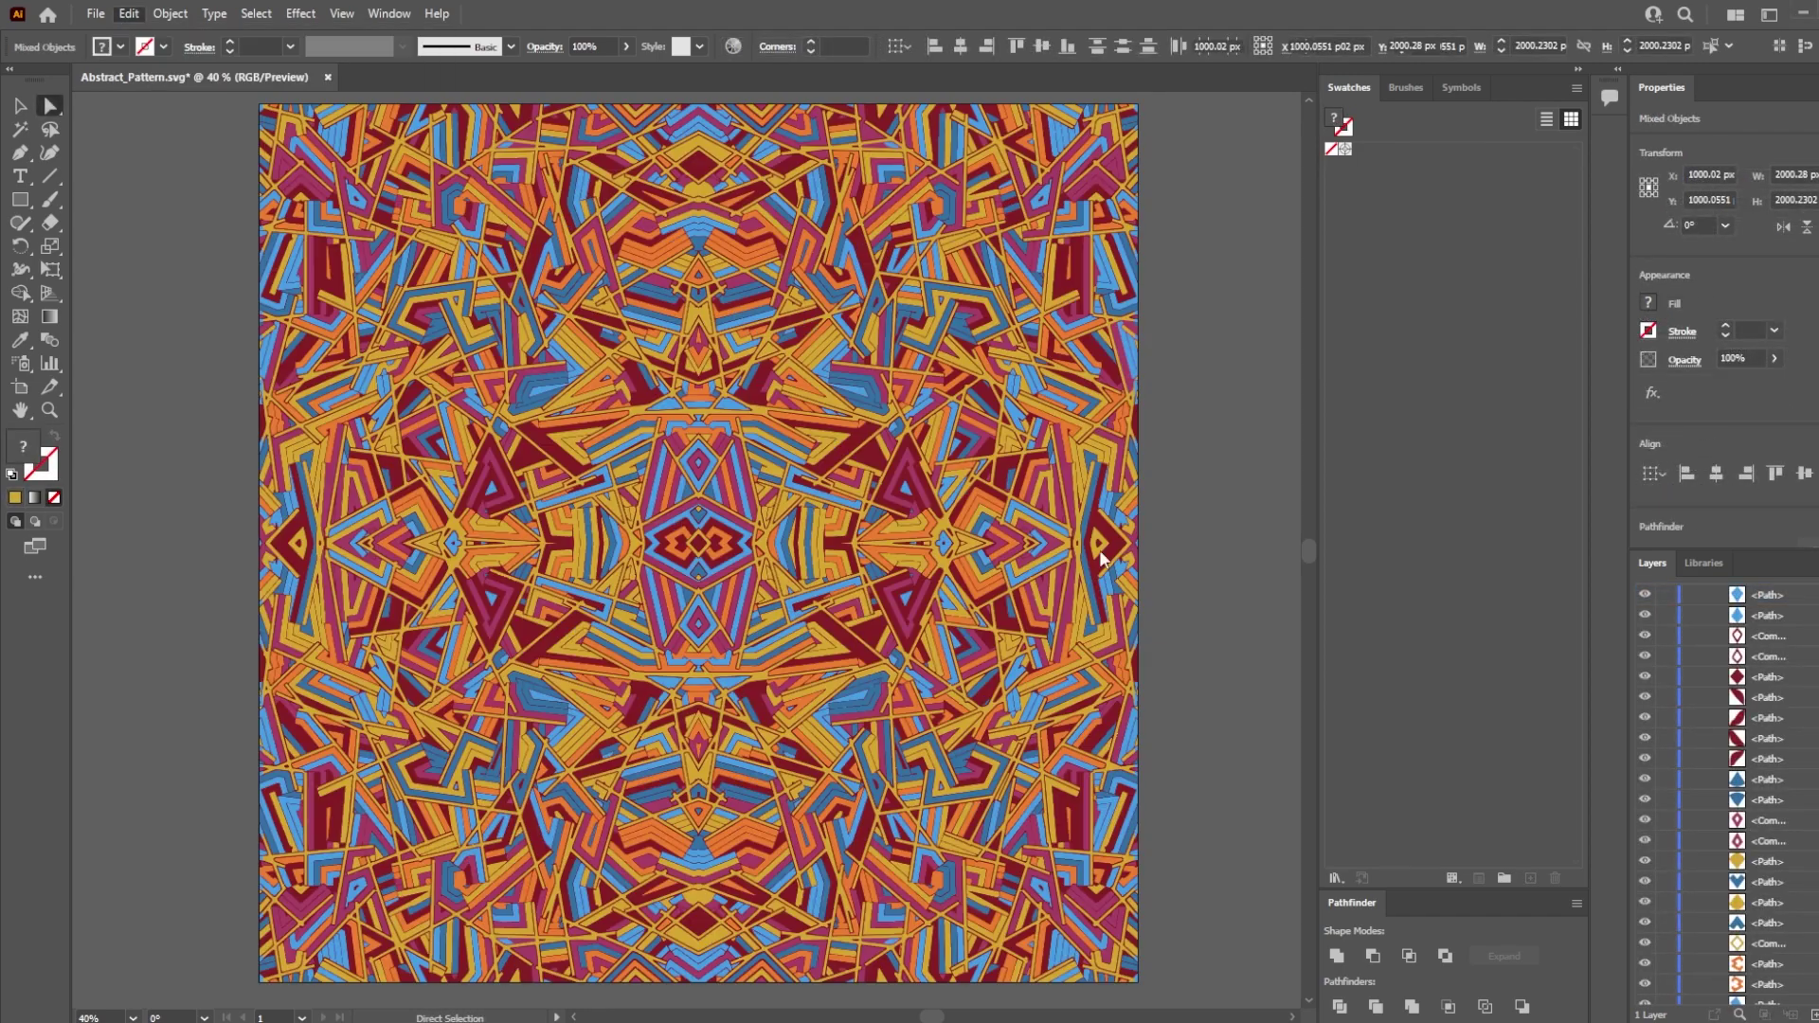
drag(753, 484, 690, 613)
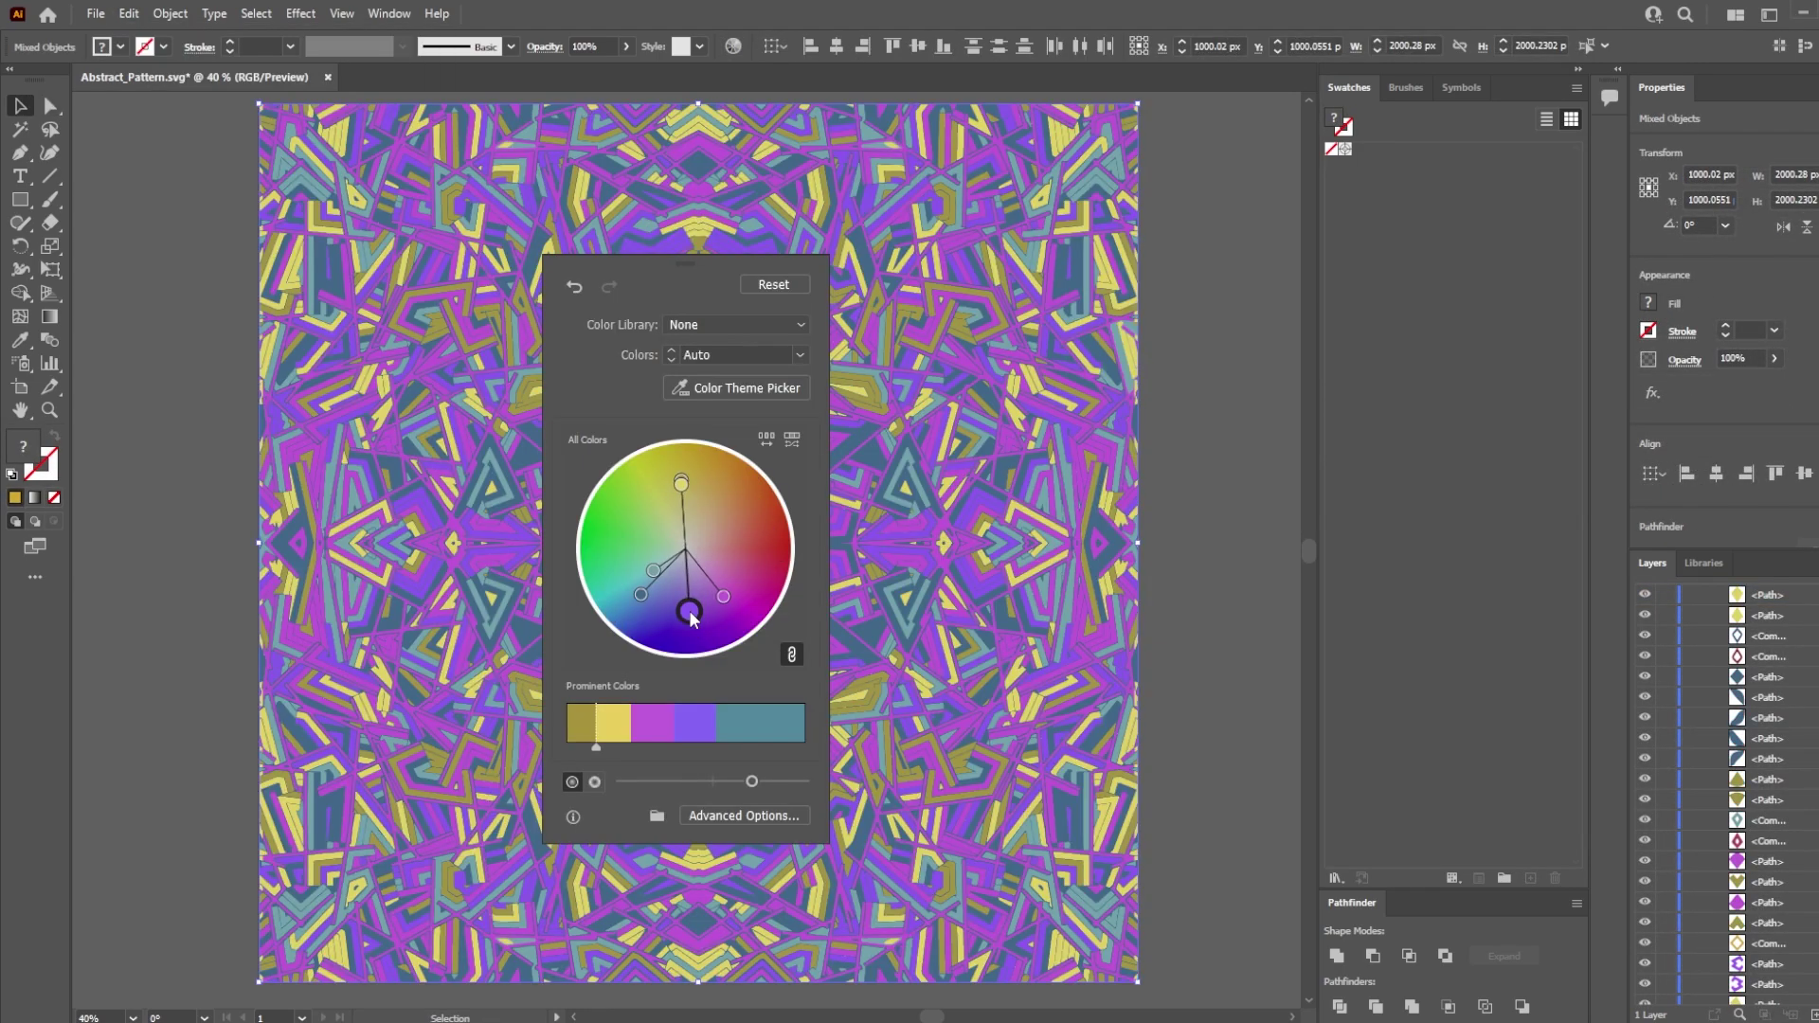
click(96, 14)
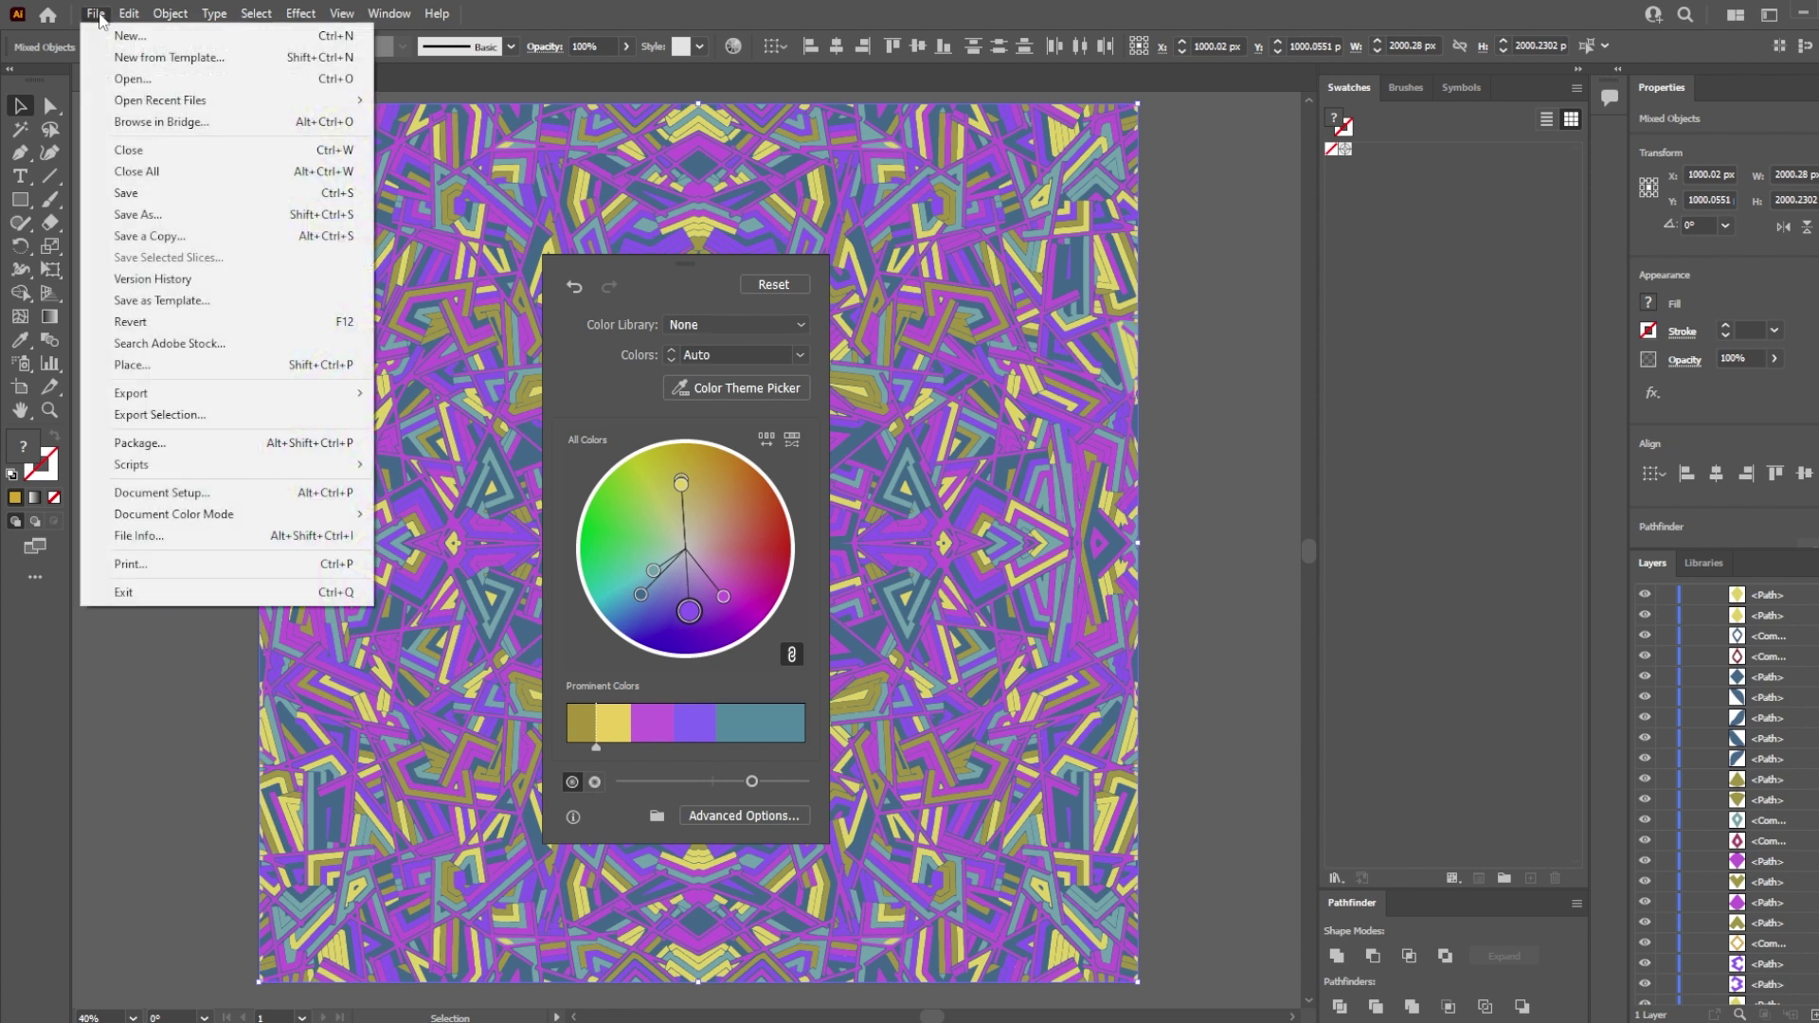
click(128, 193)
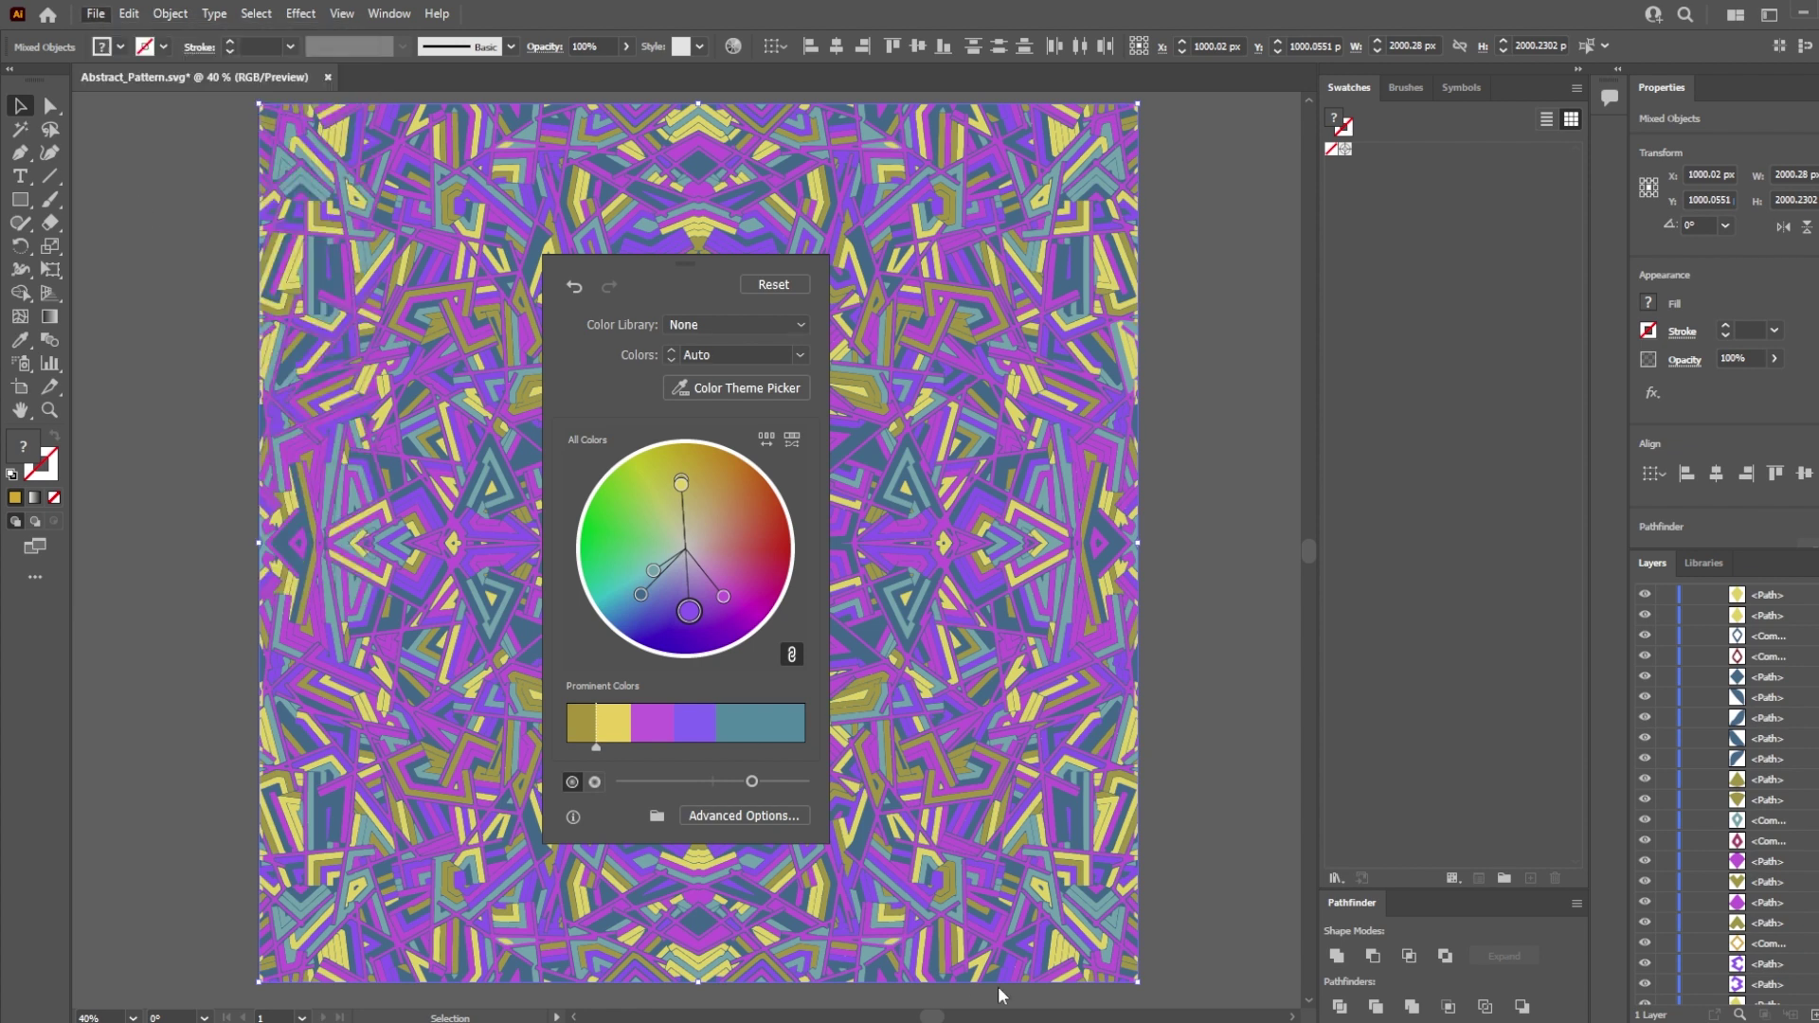
- Try the Bonifacio environments, settle on Panorama lighting, and rotate it around the cloth
click(1066, 947)
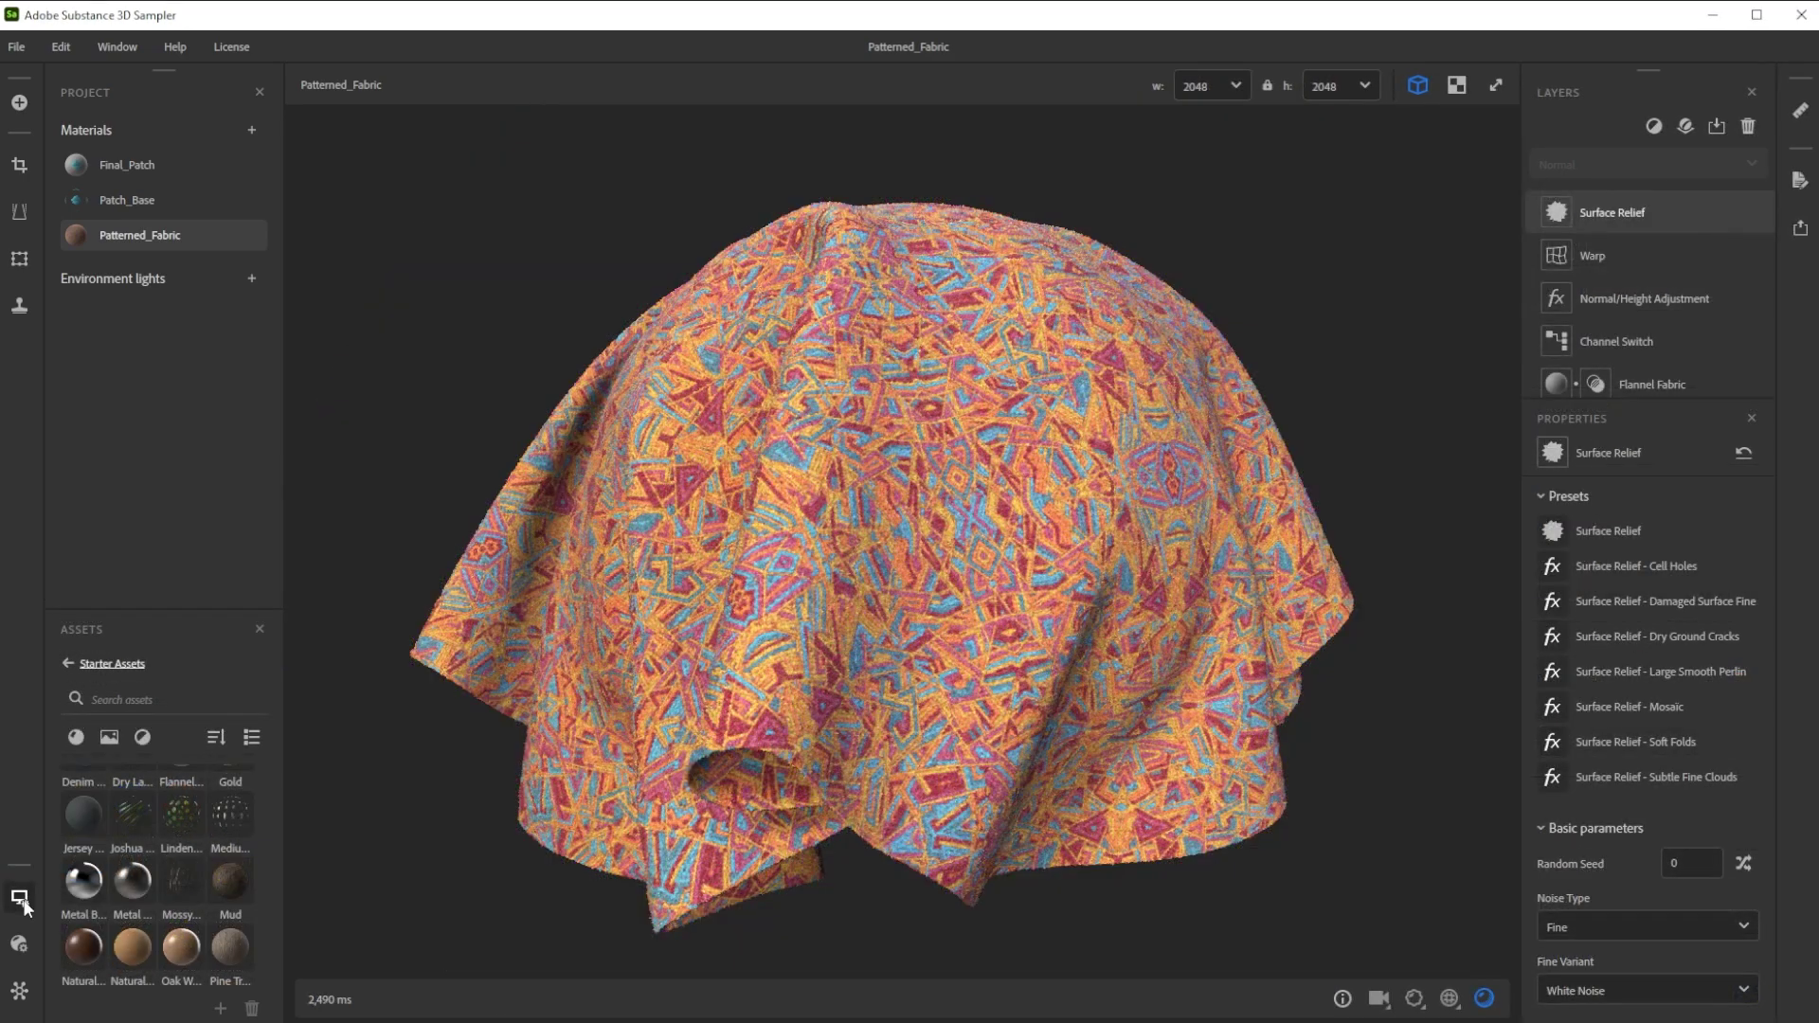
click(20, 899)
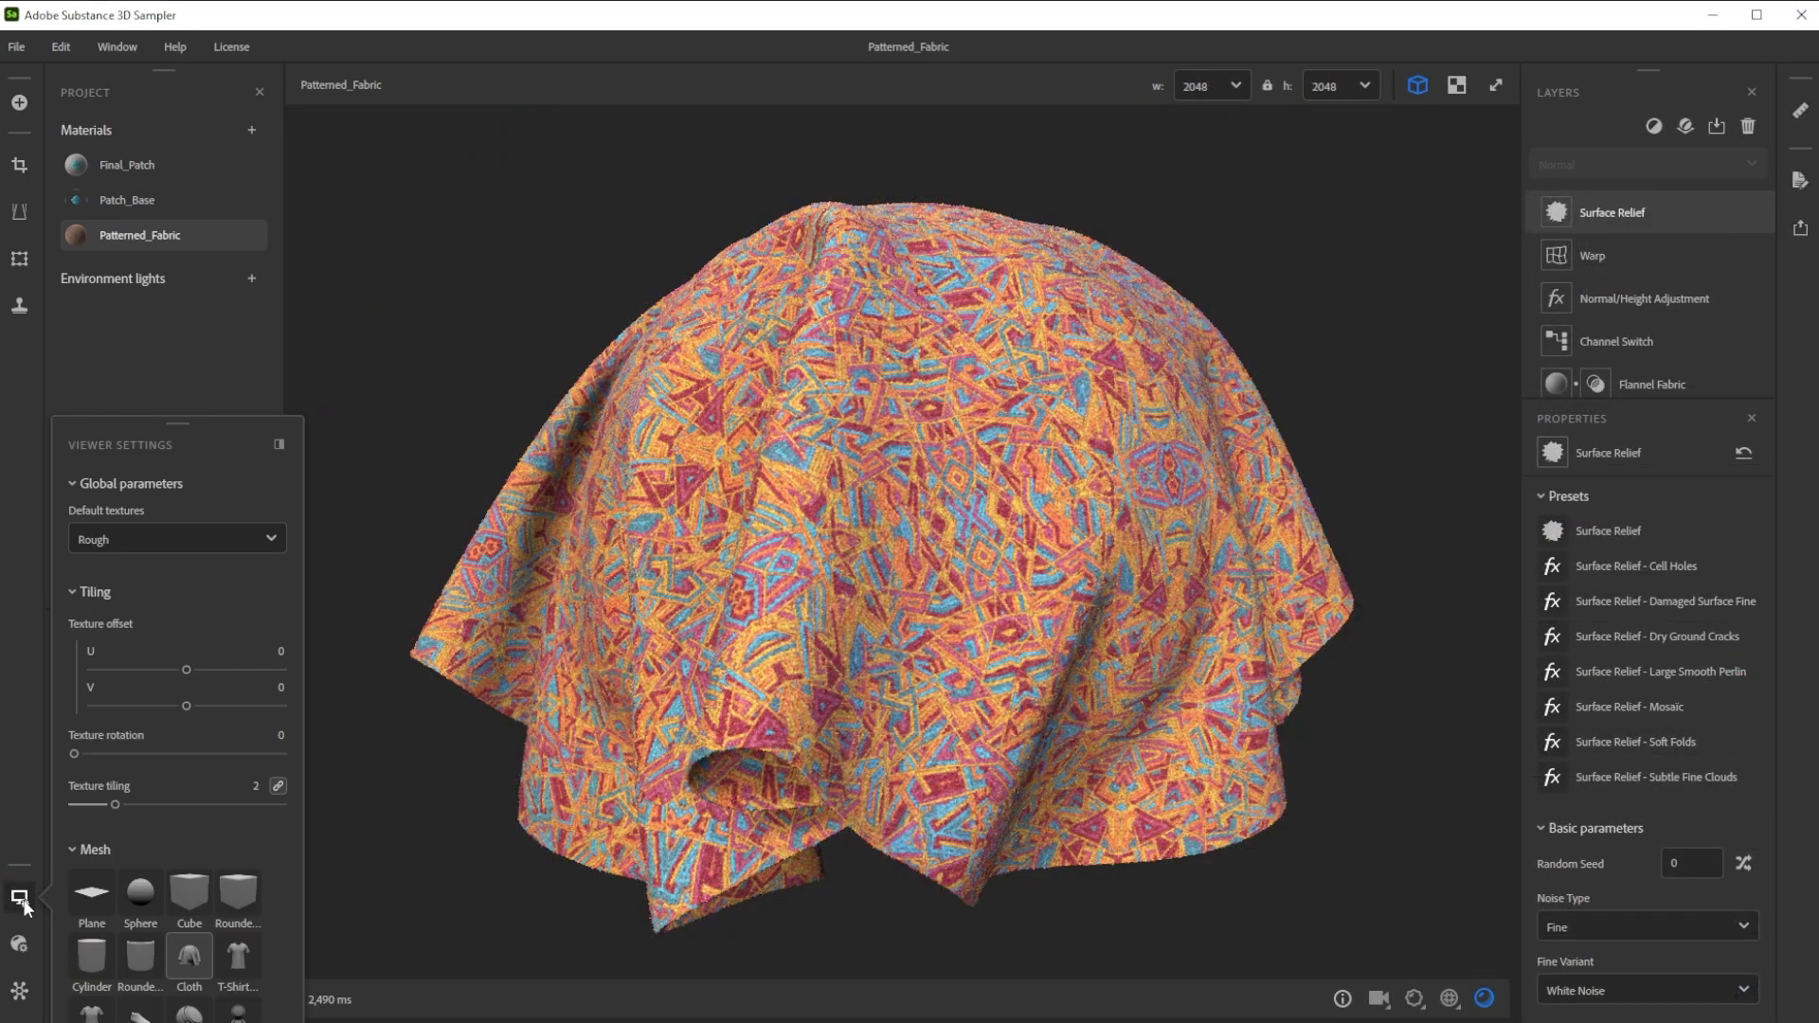
scroll(126, 838, down, 5)
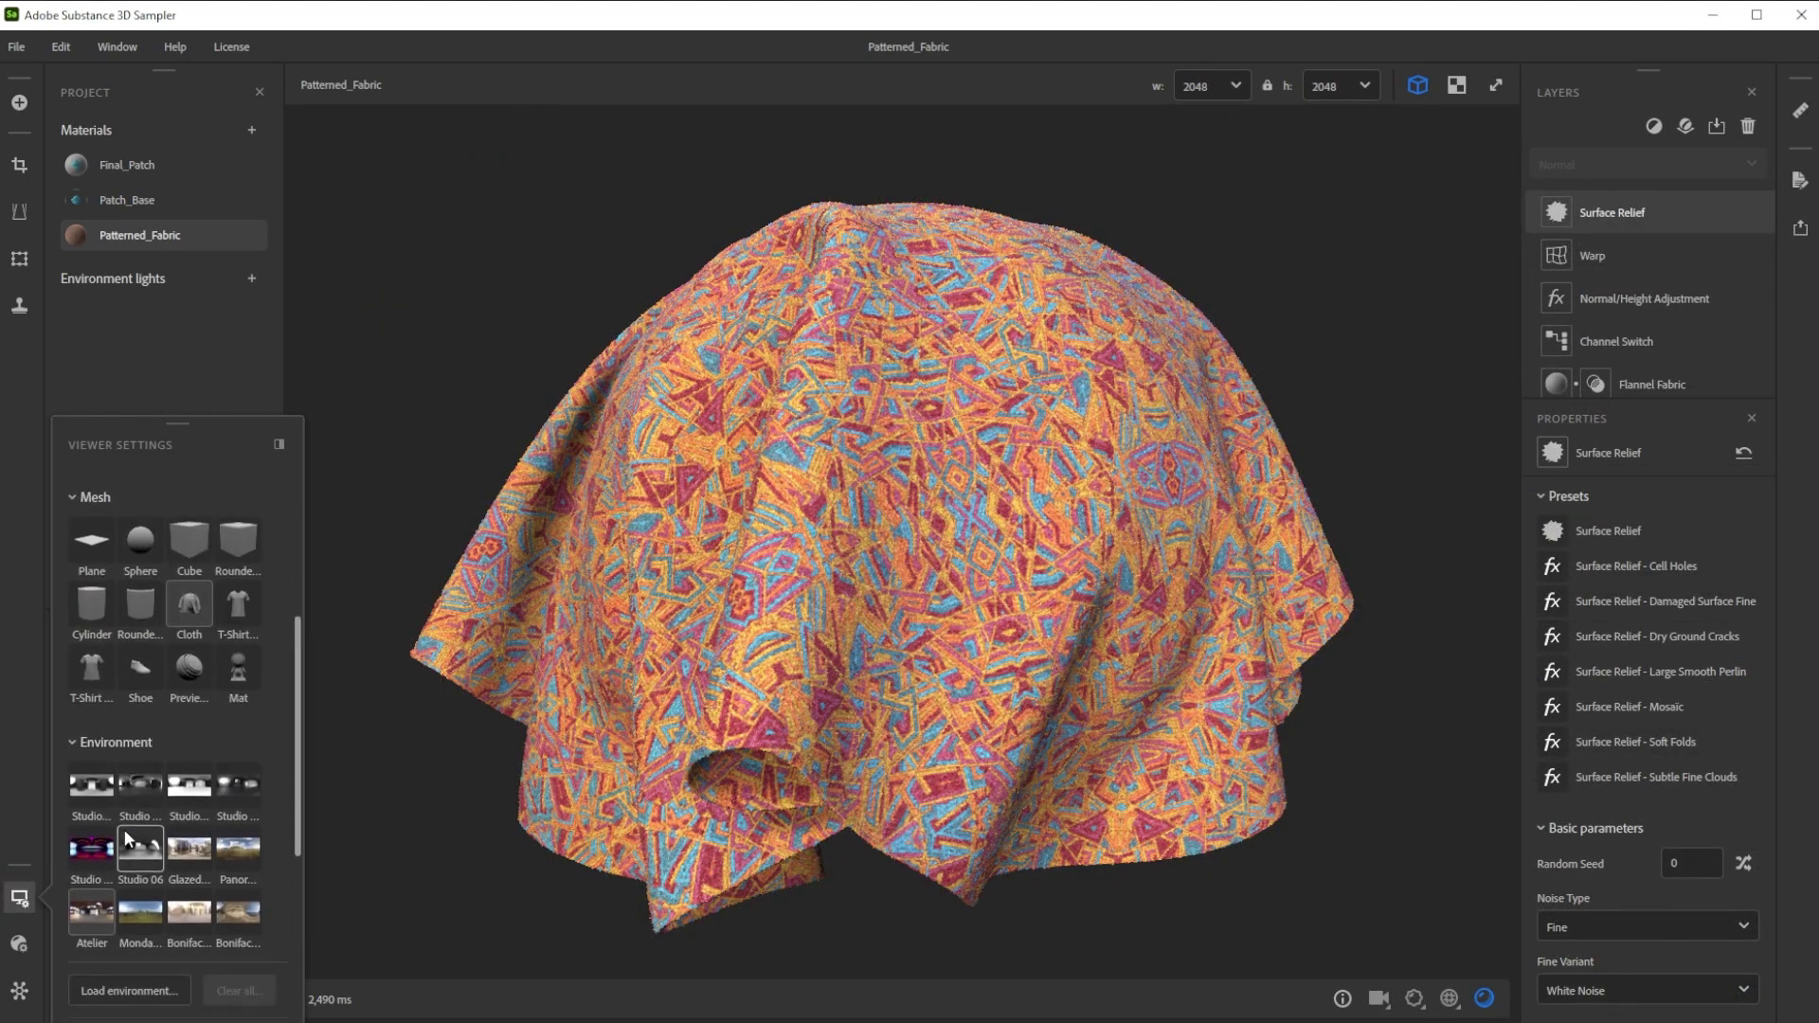
click(187, 915)
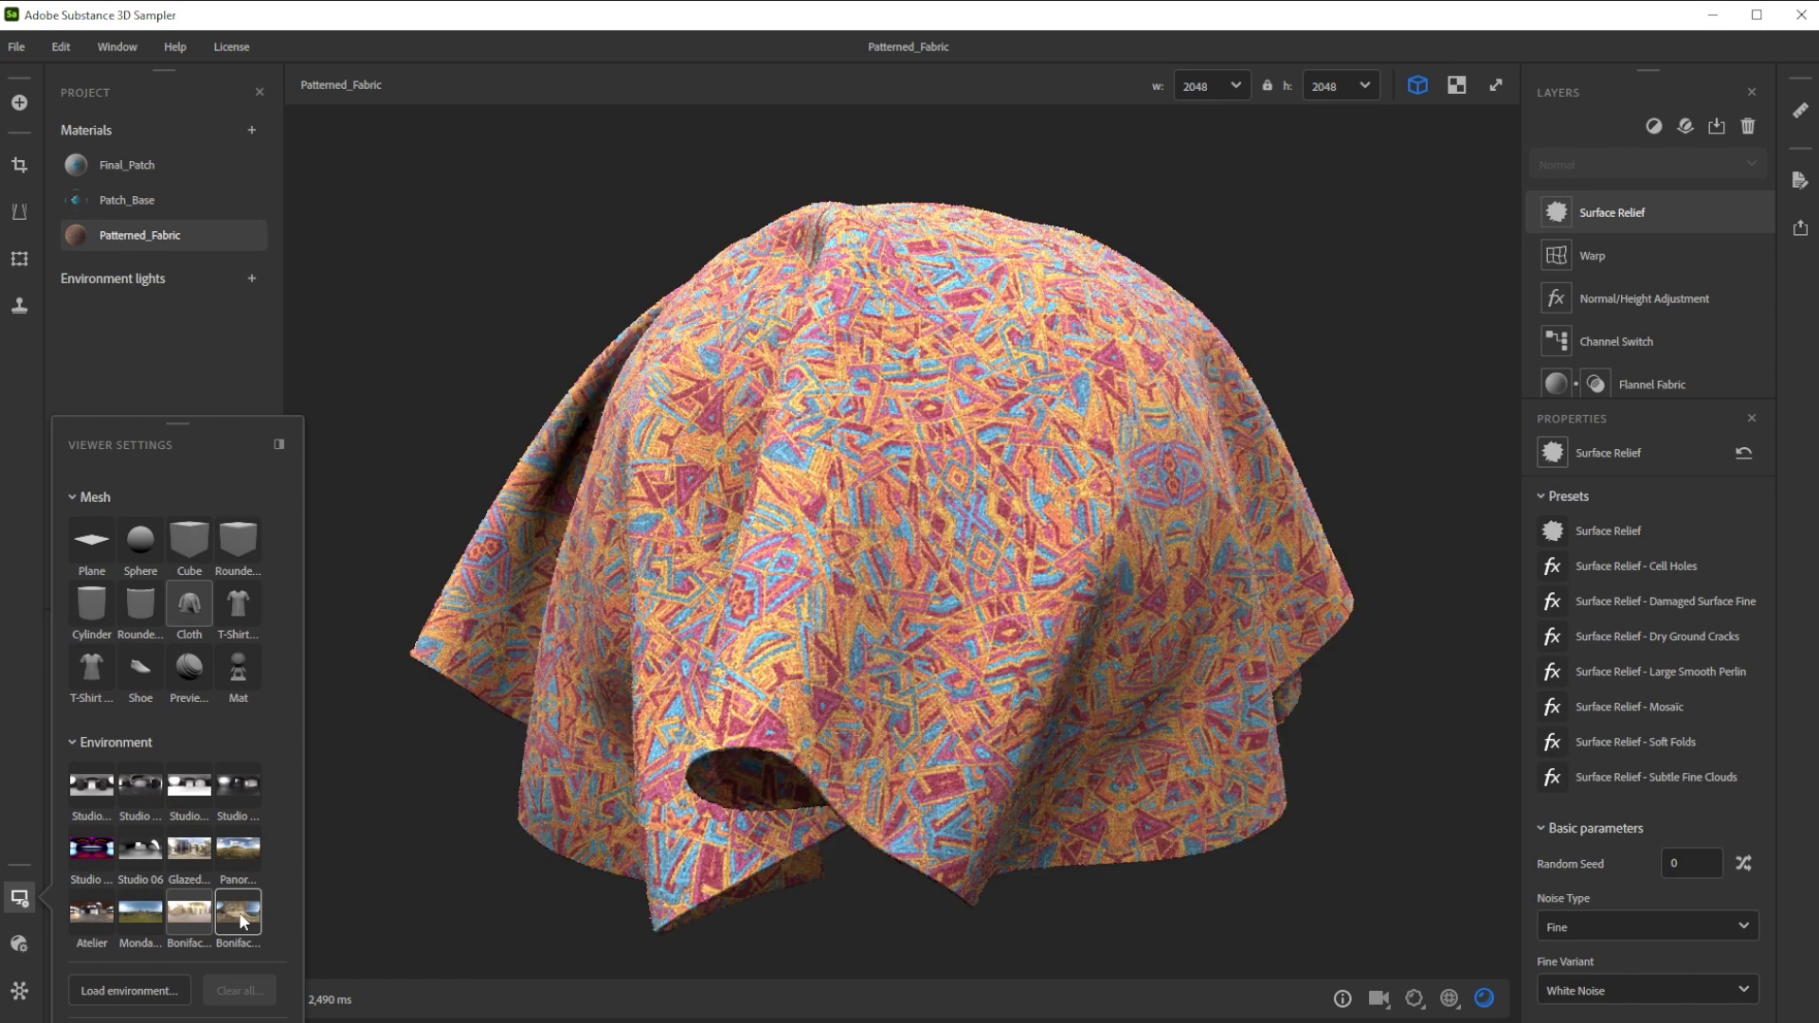
click(242, 917)
click(232, 850)
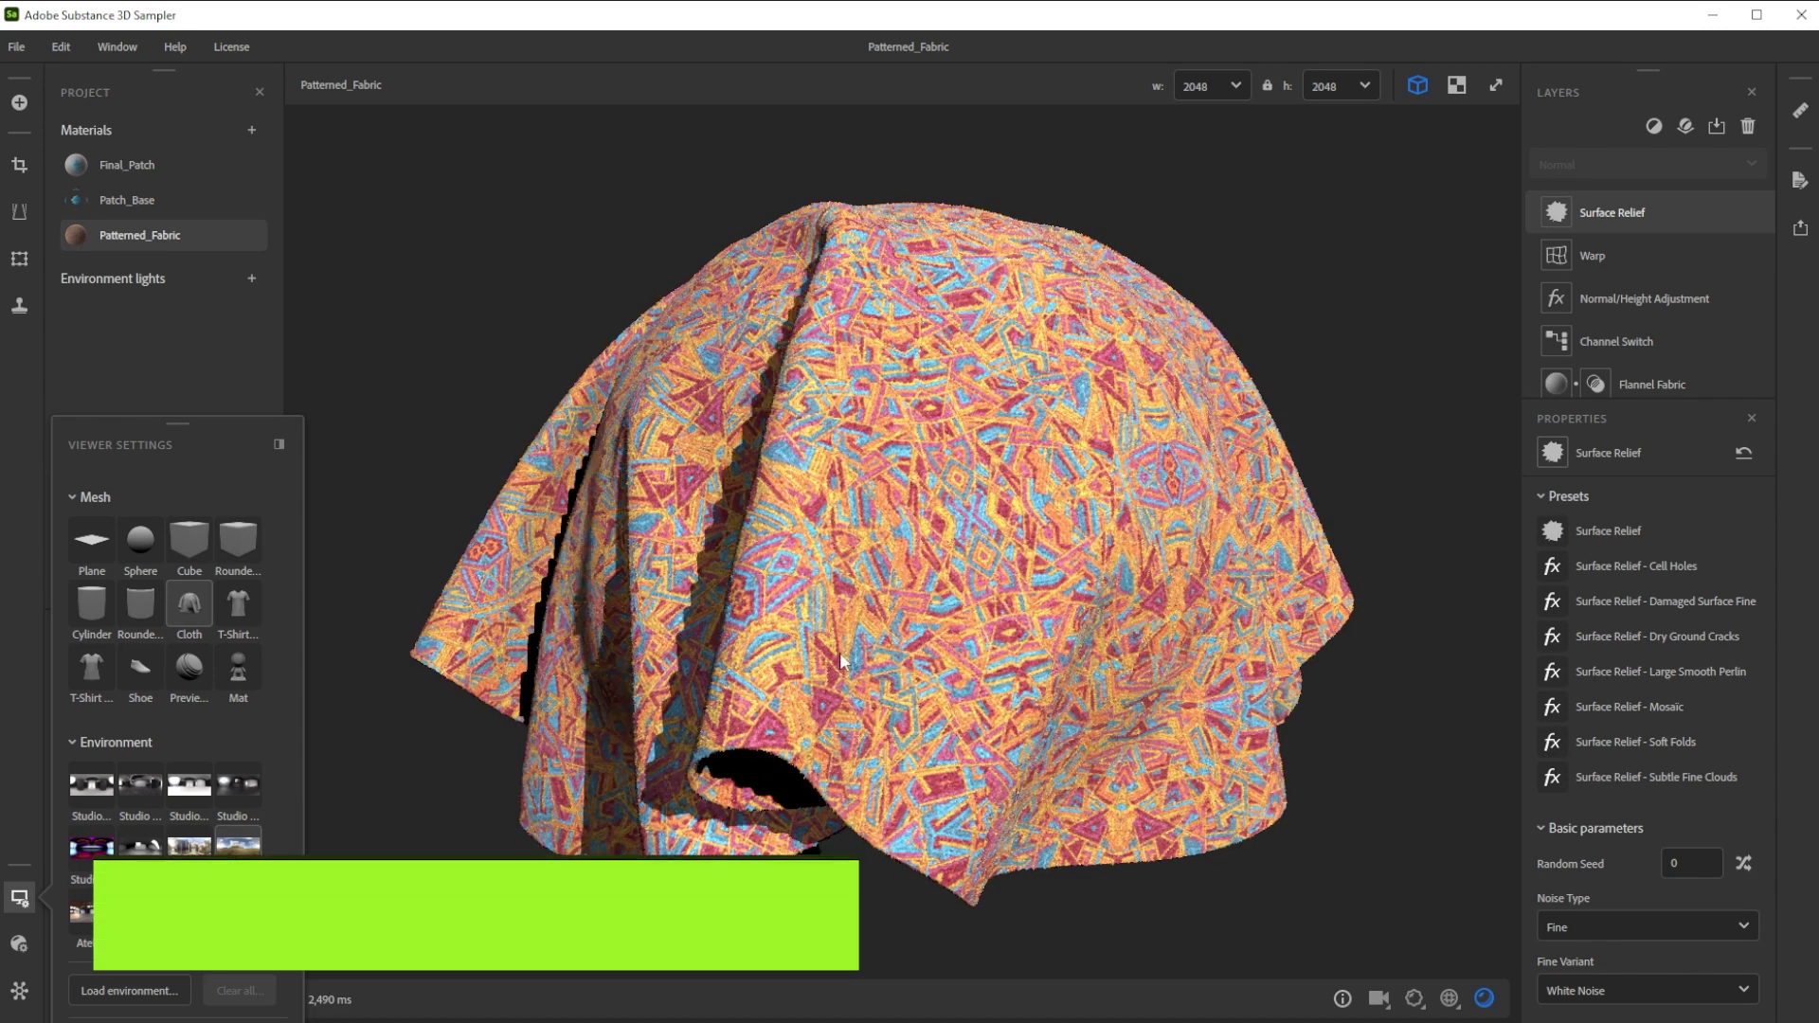
mouse_move(947, 658)
shift+right_down()
mouse_move(1215, 656)
mouse_move(1135, 643)
mouse_move(1124, 721)
shift+right_up()
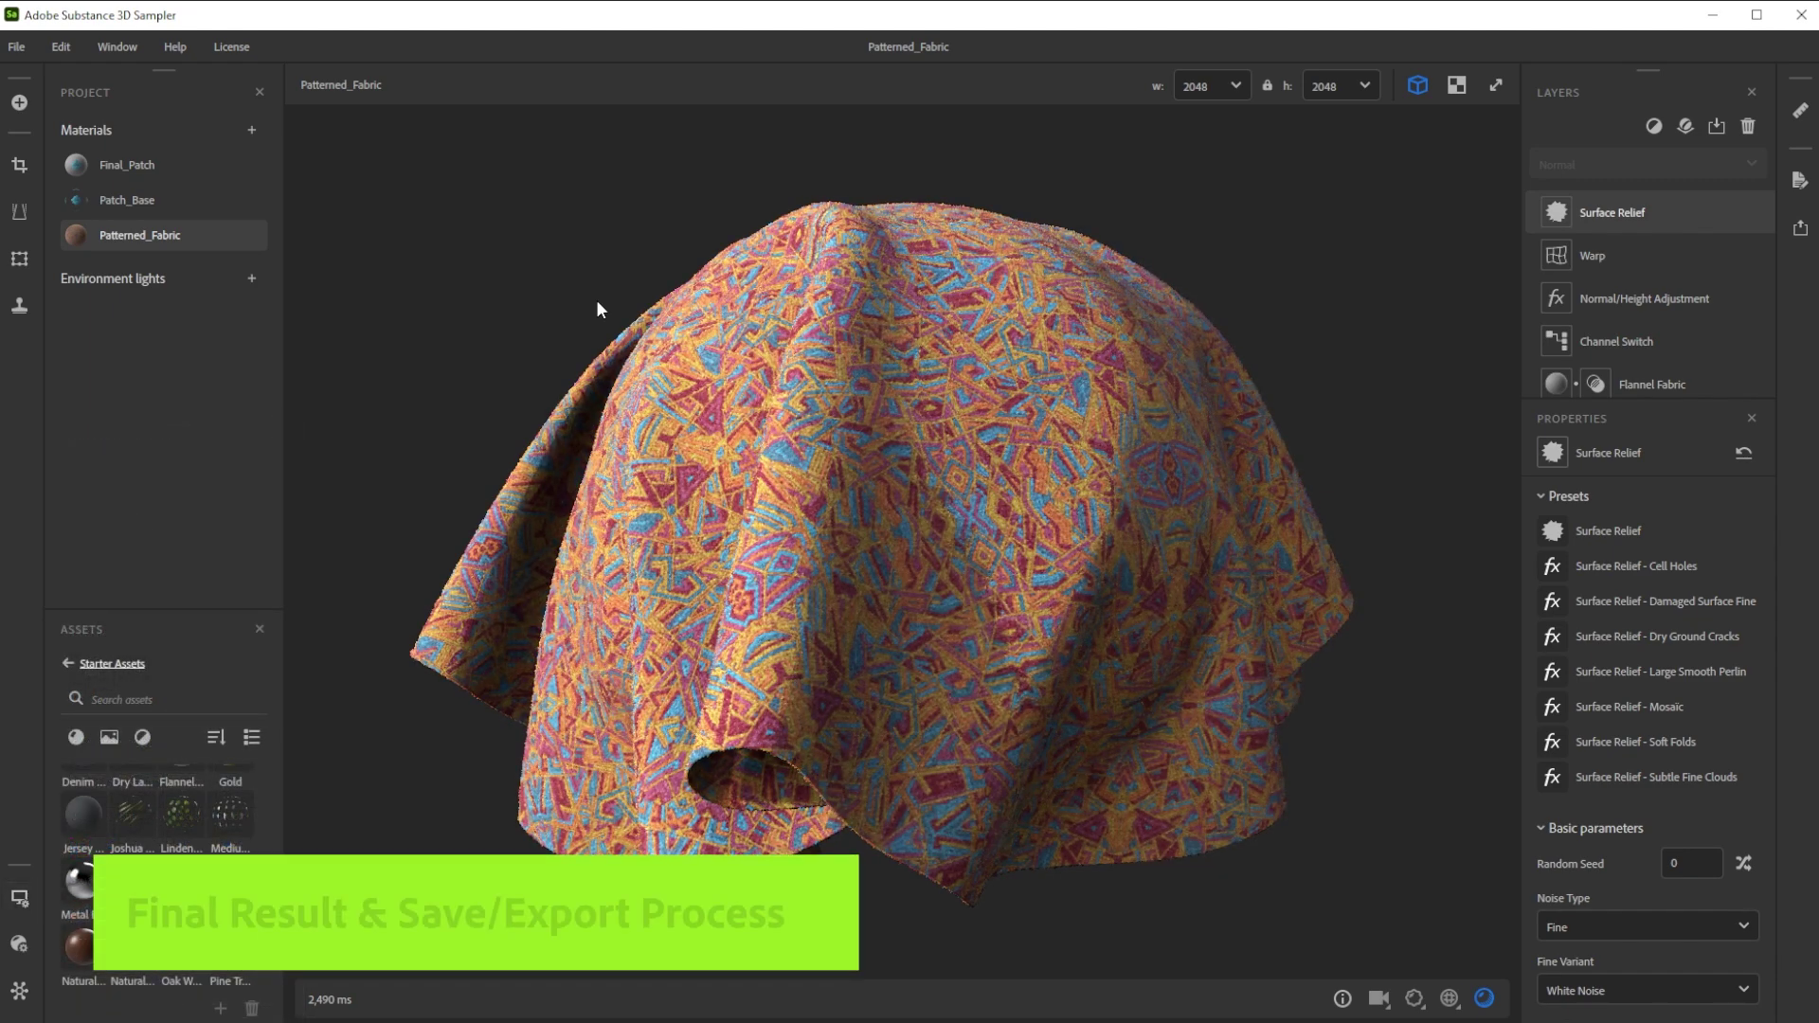
- Save the project as Patterned_Fabric, replacing the existing file
click(16, 46)
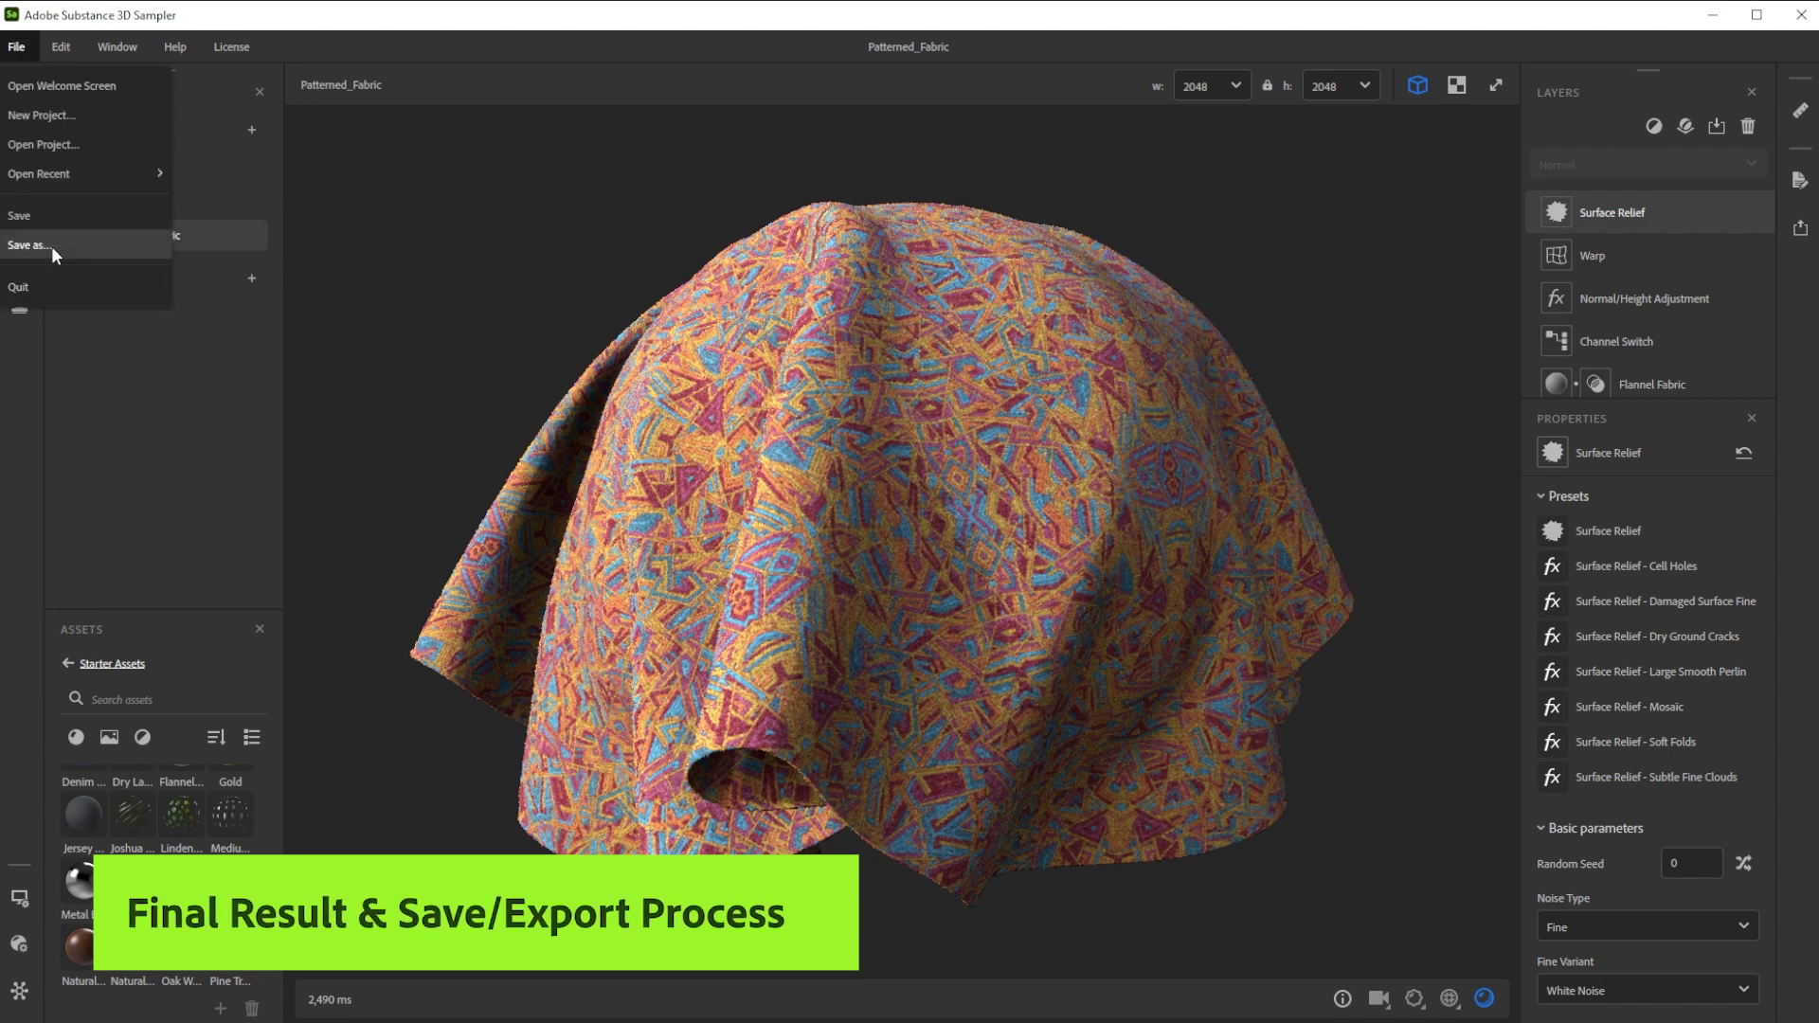
click(51, 246)
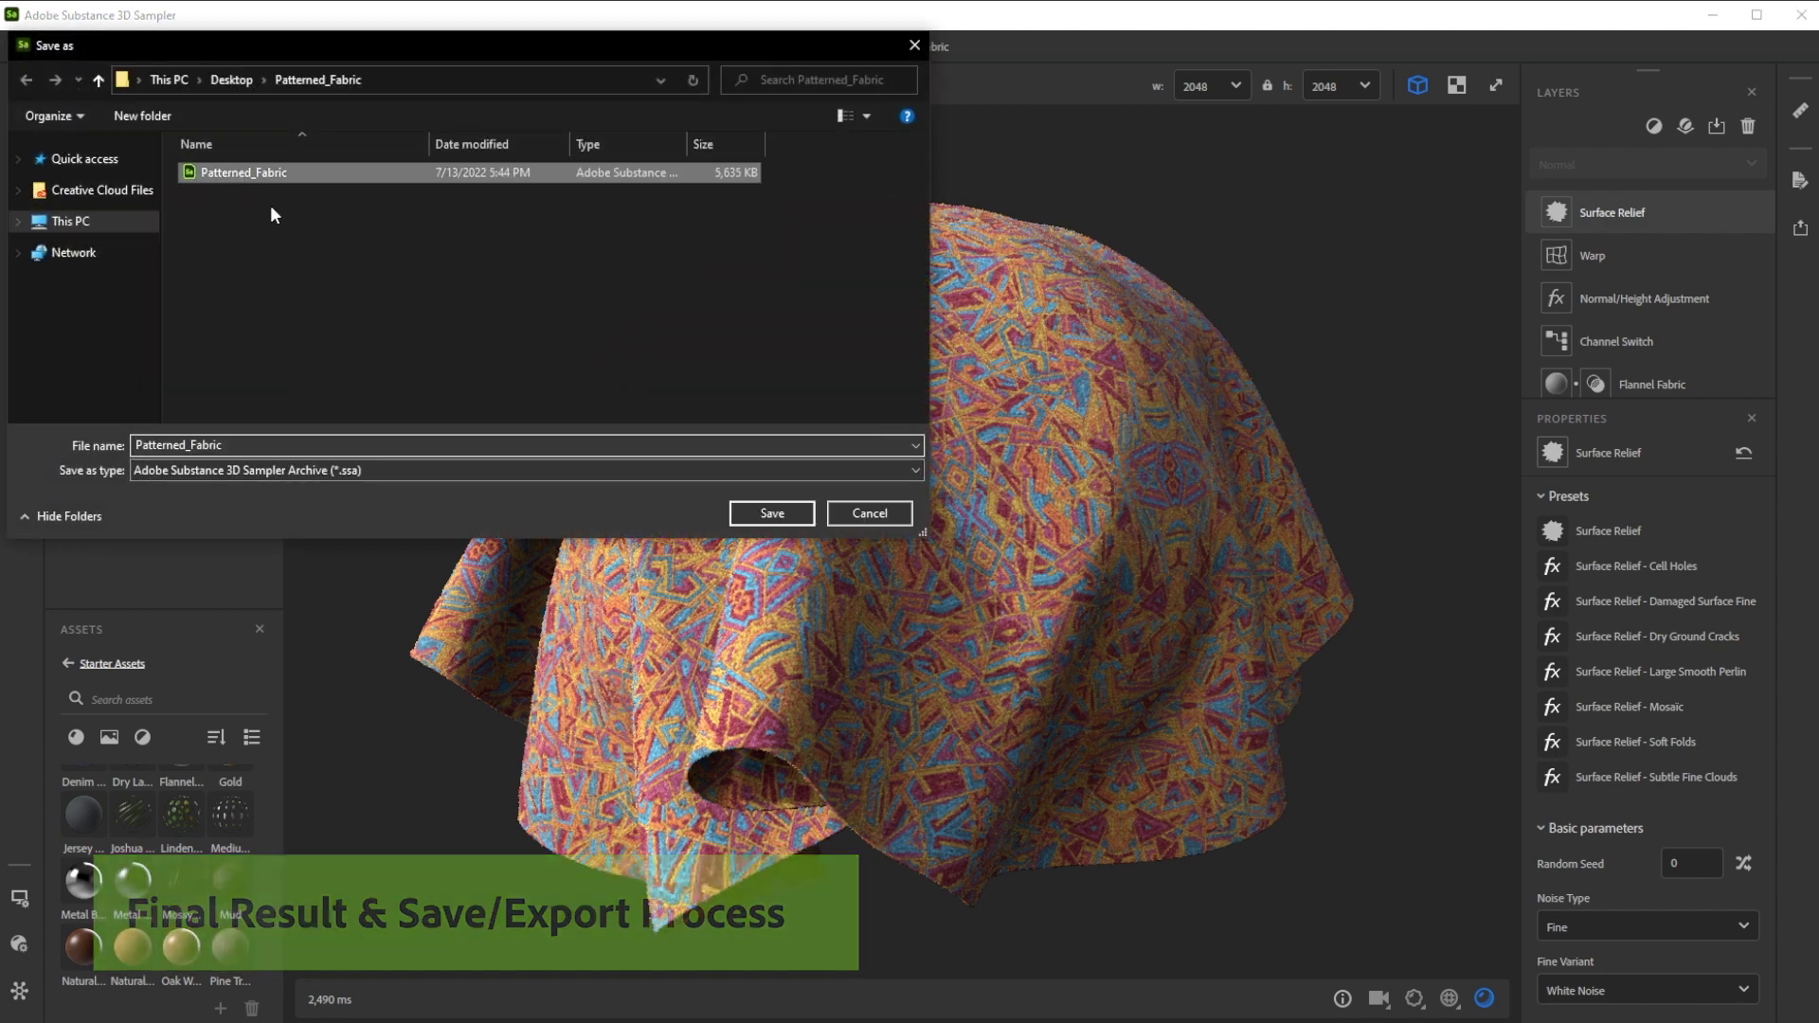
click(771, 513)
click(982, 528)
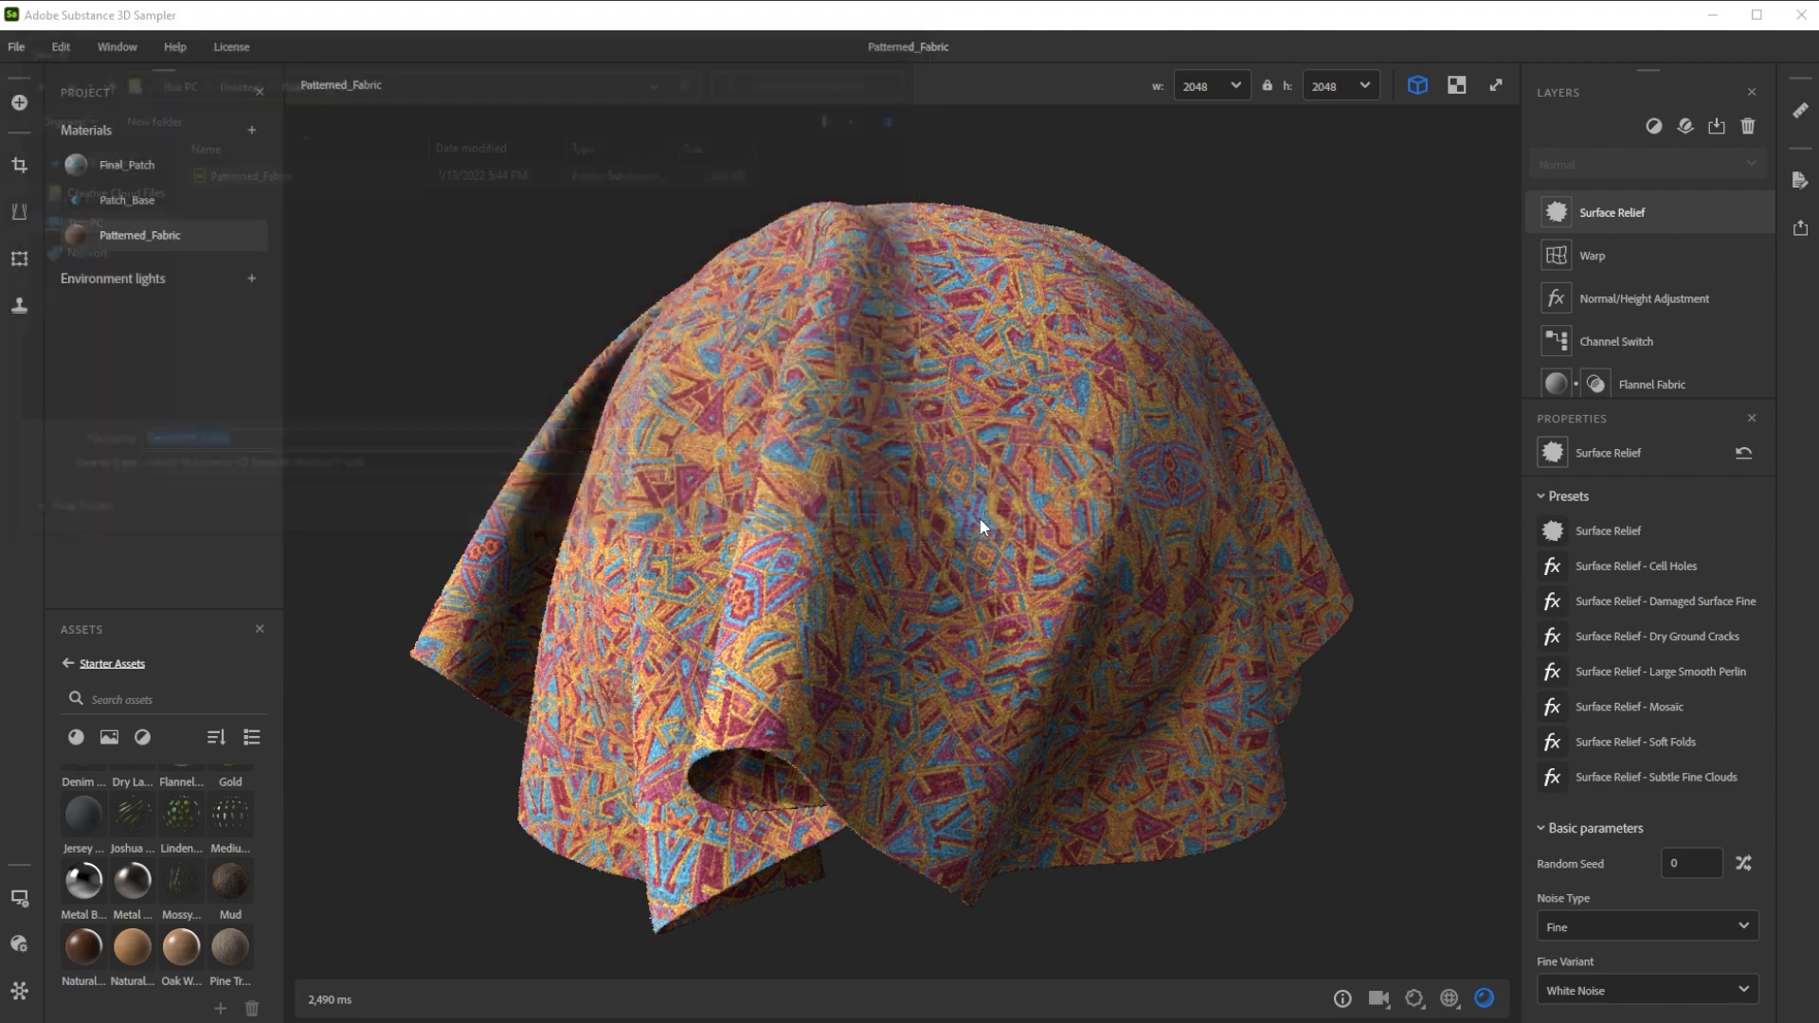
- Export the material as an SBSAR file
click(1801, 228)
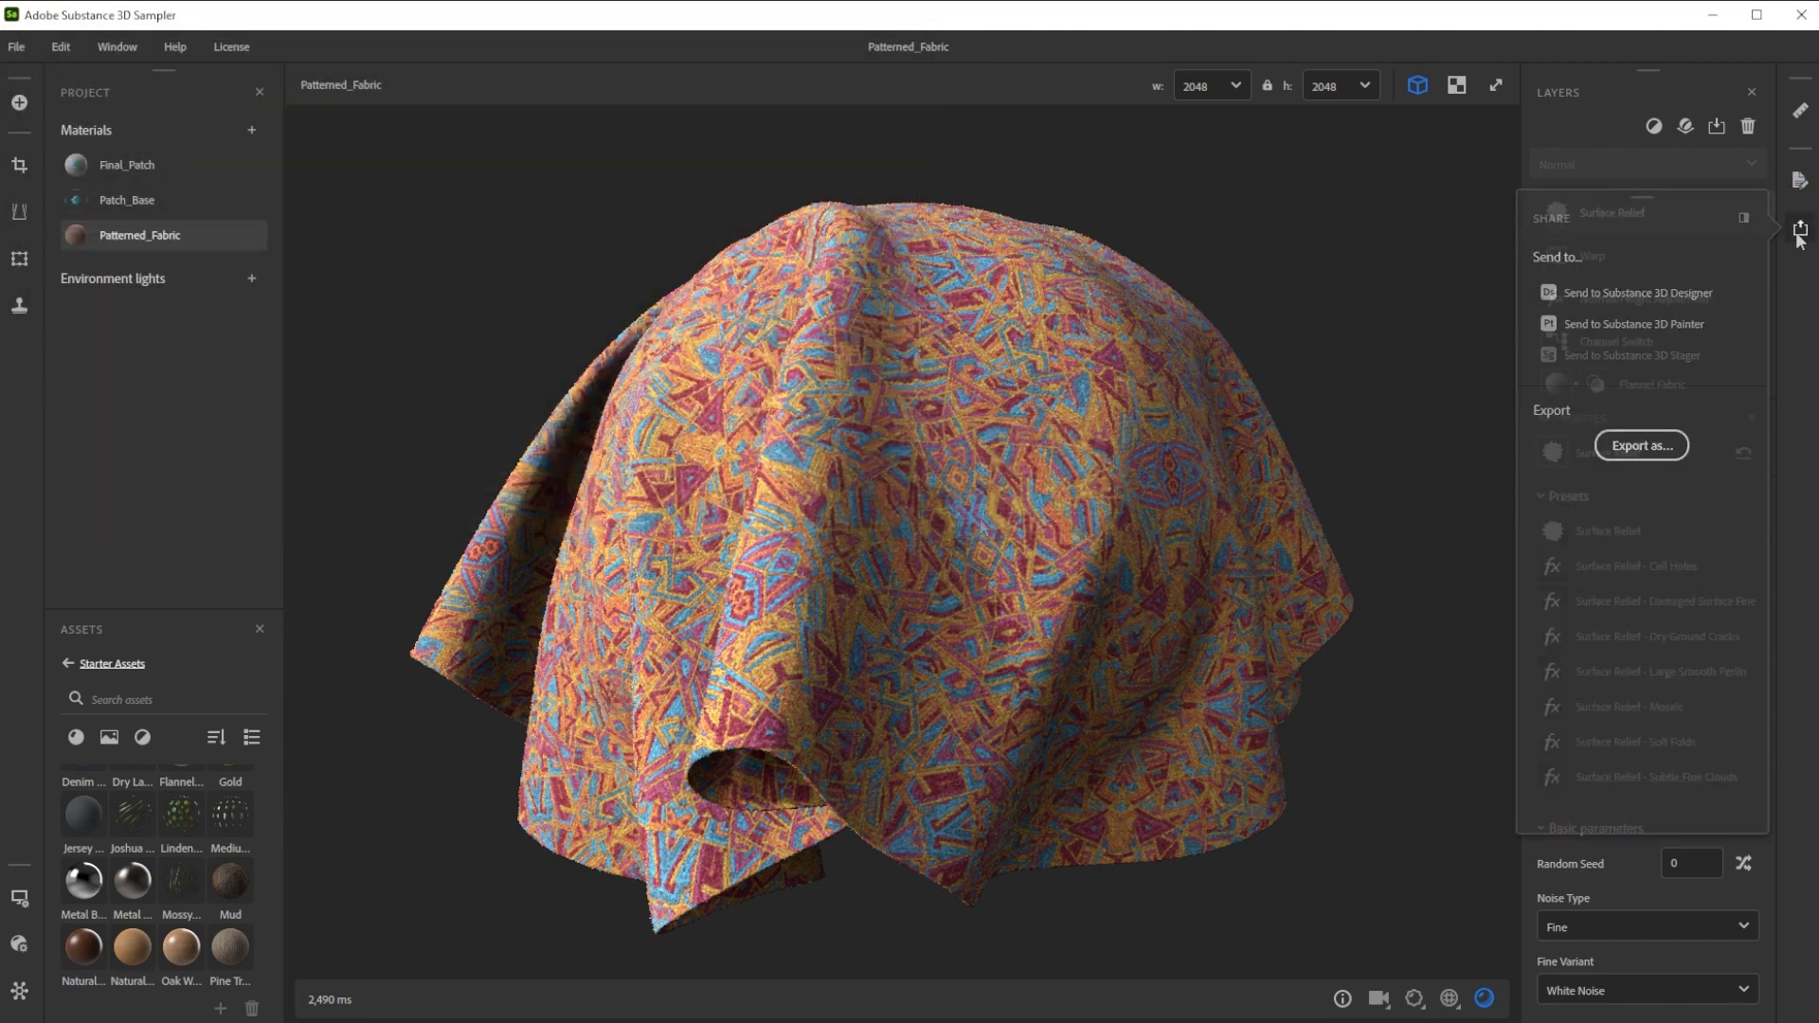
click(1651, 290)
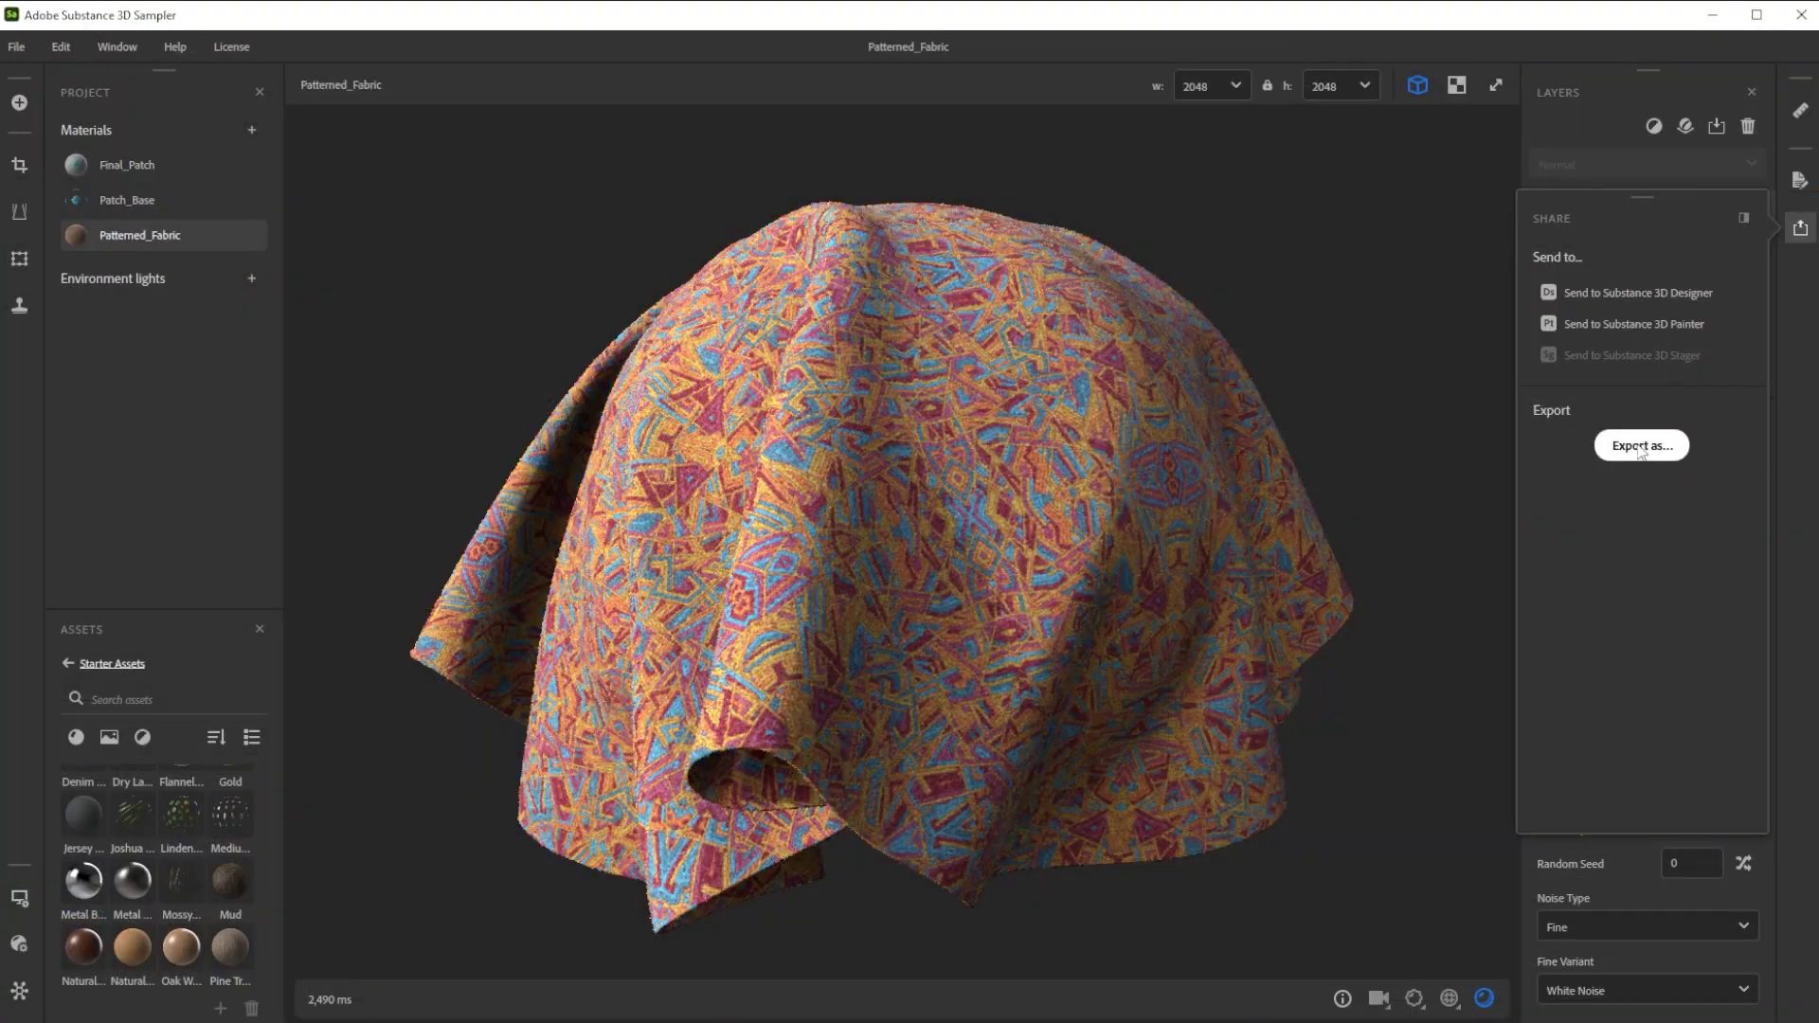
click(1636, 444)
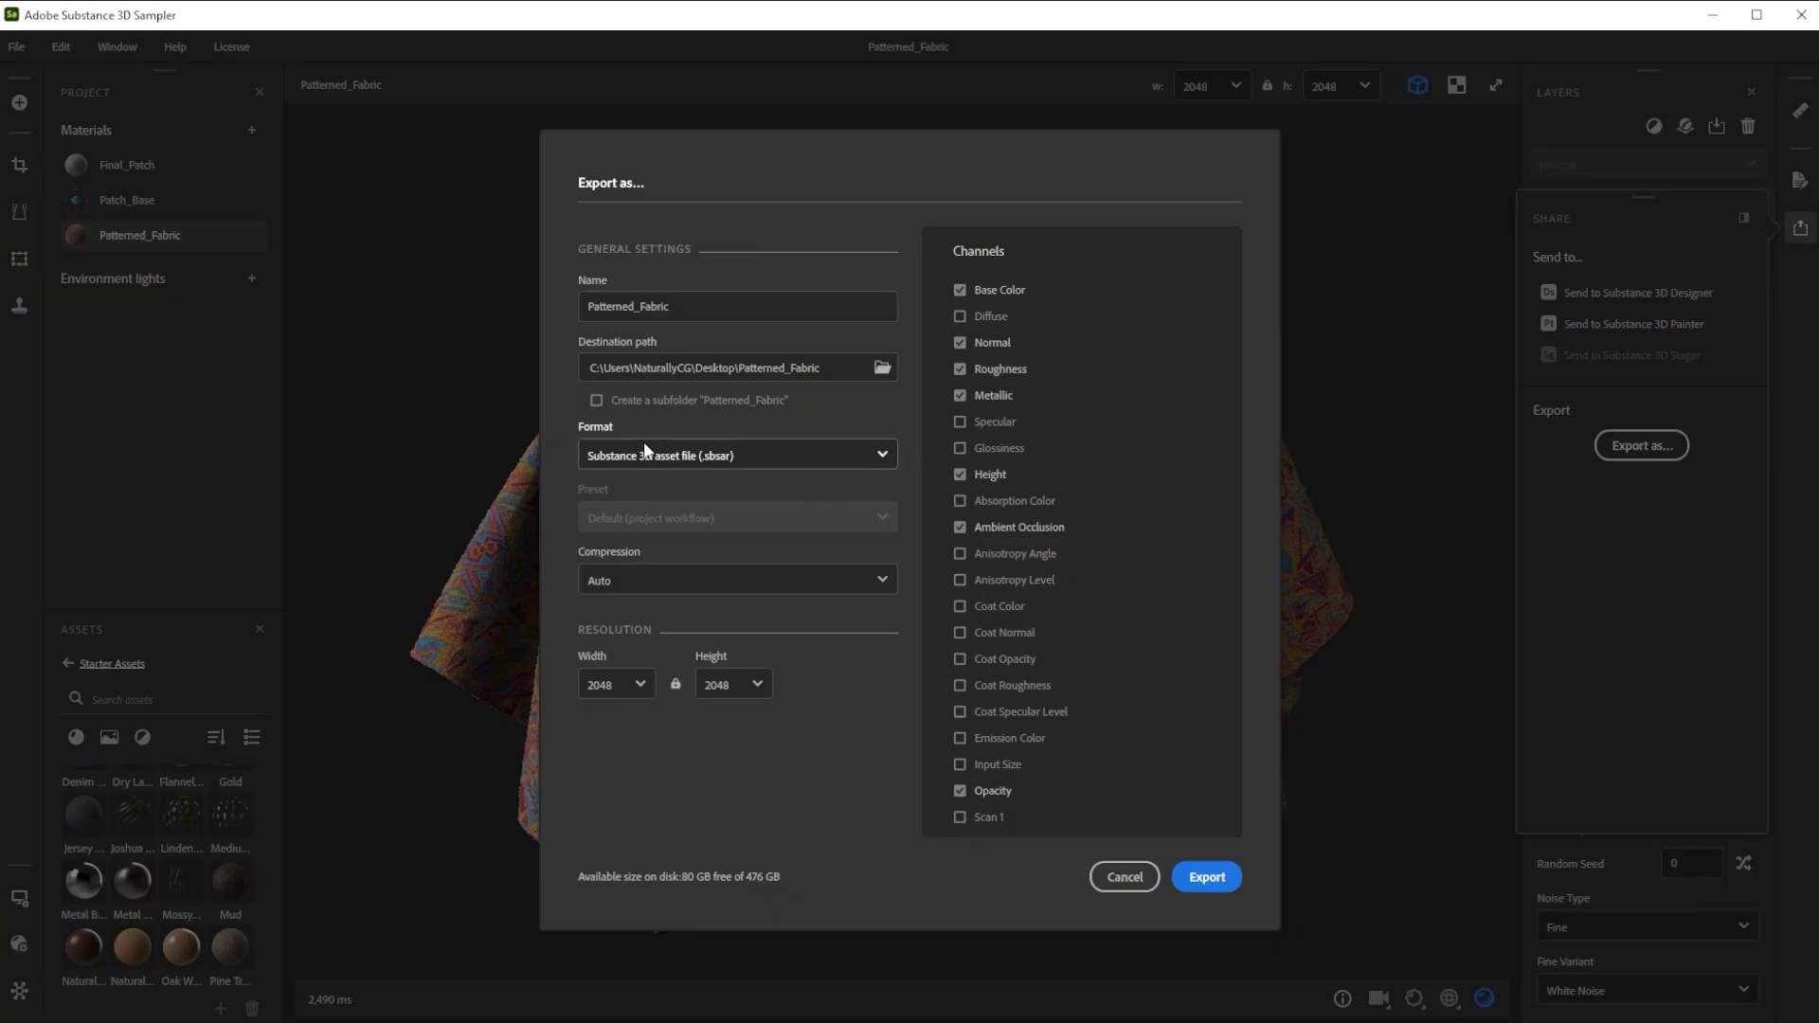
click(1207, 876)
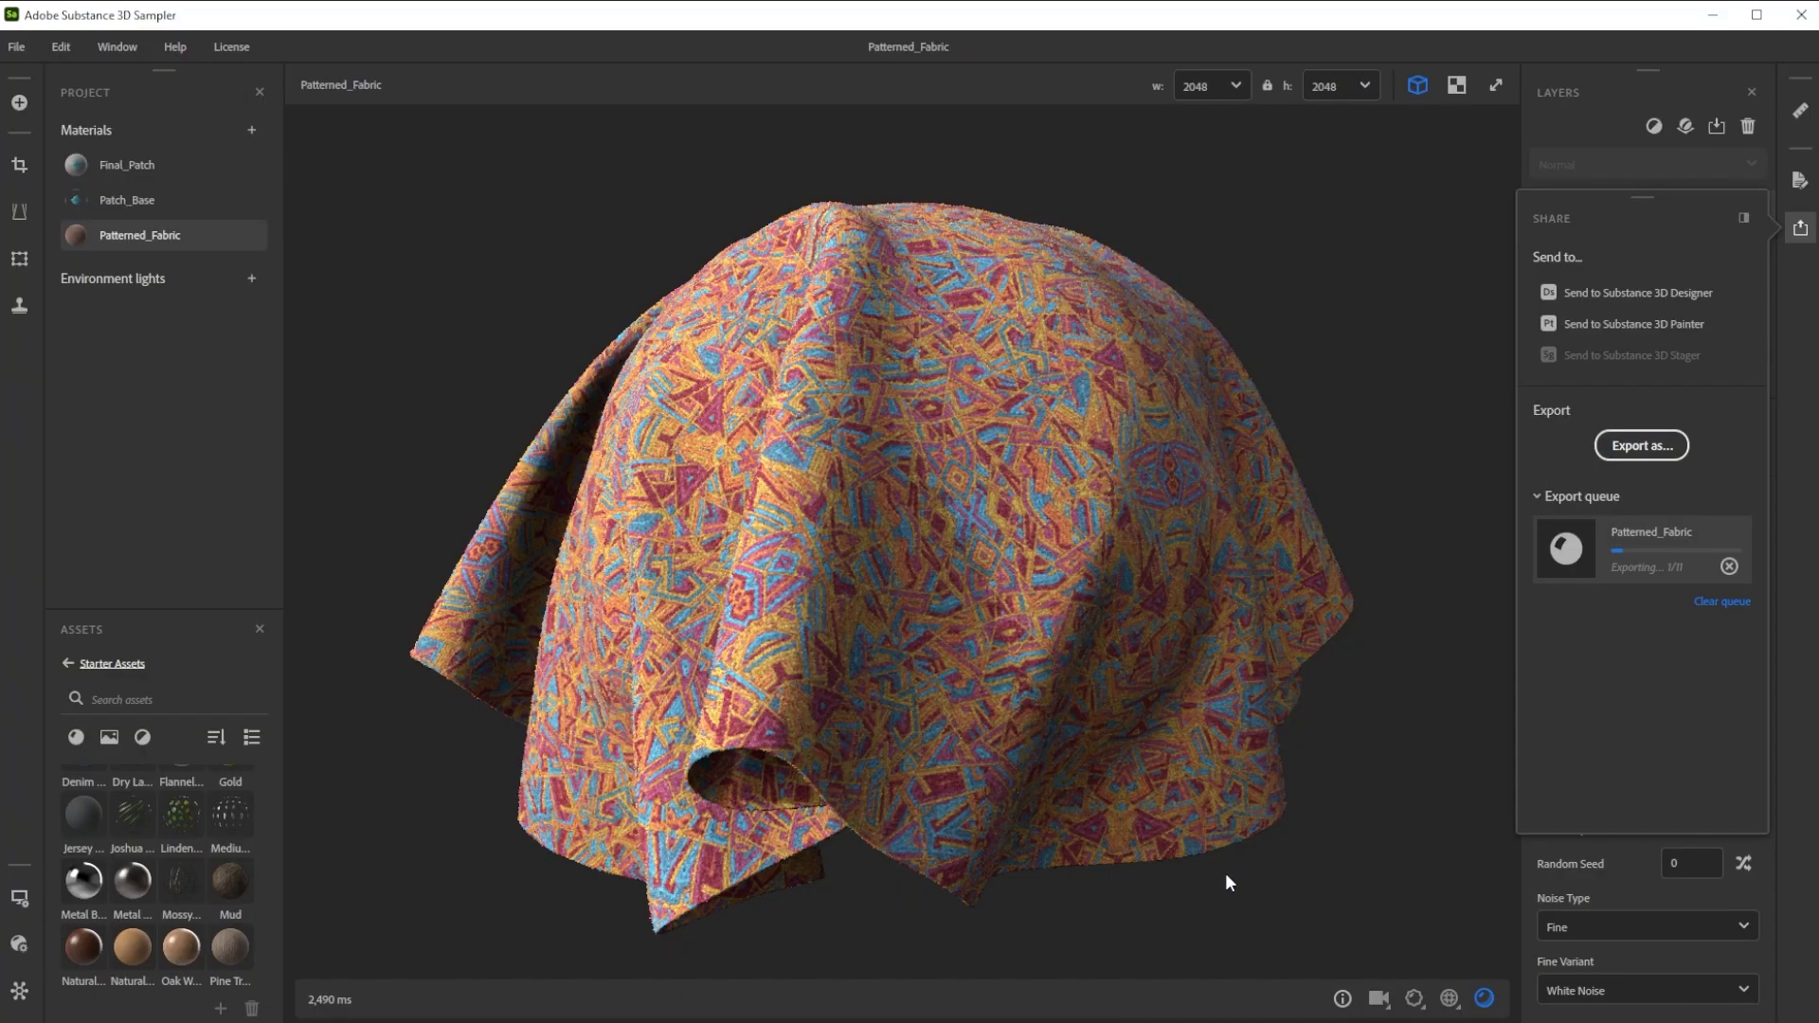
- Export the material's maps again in PNG format
click(1657, 447)
click(752, 458)
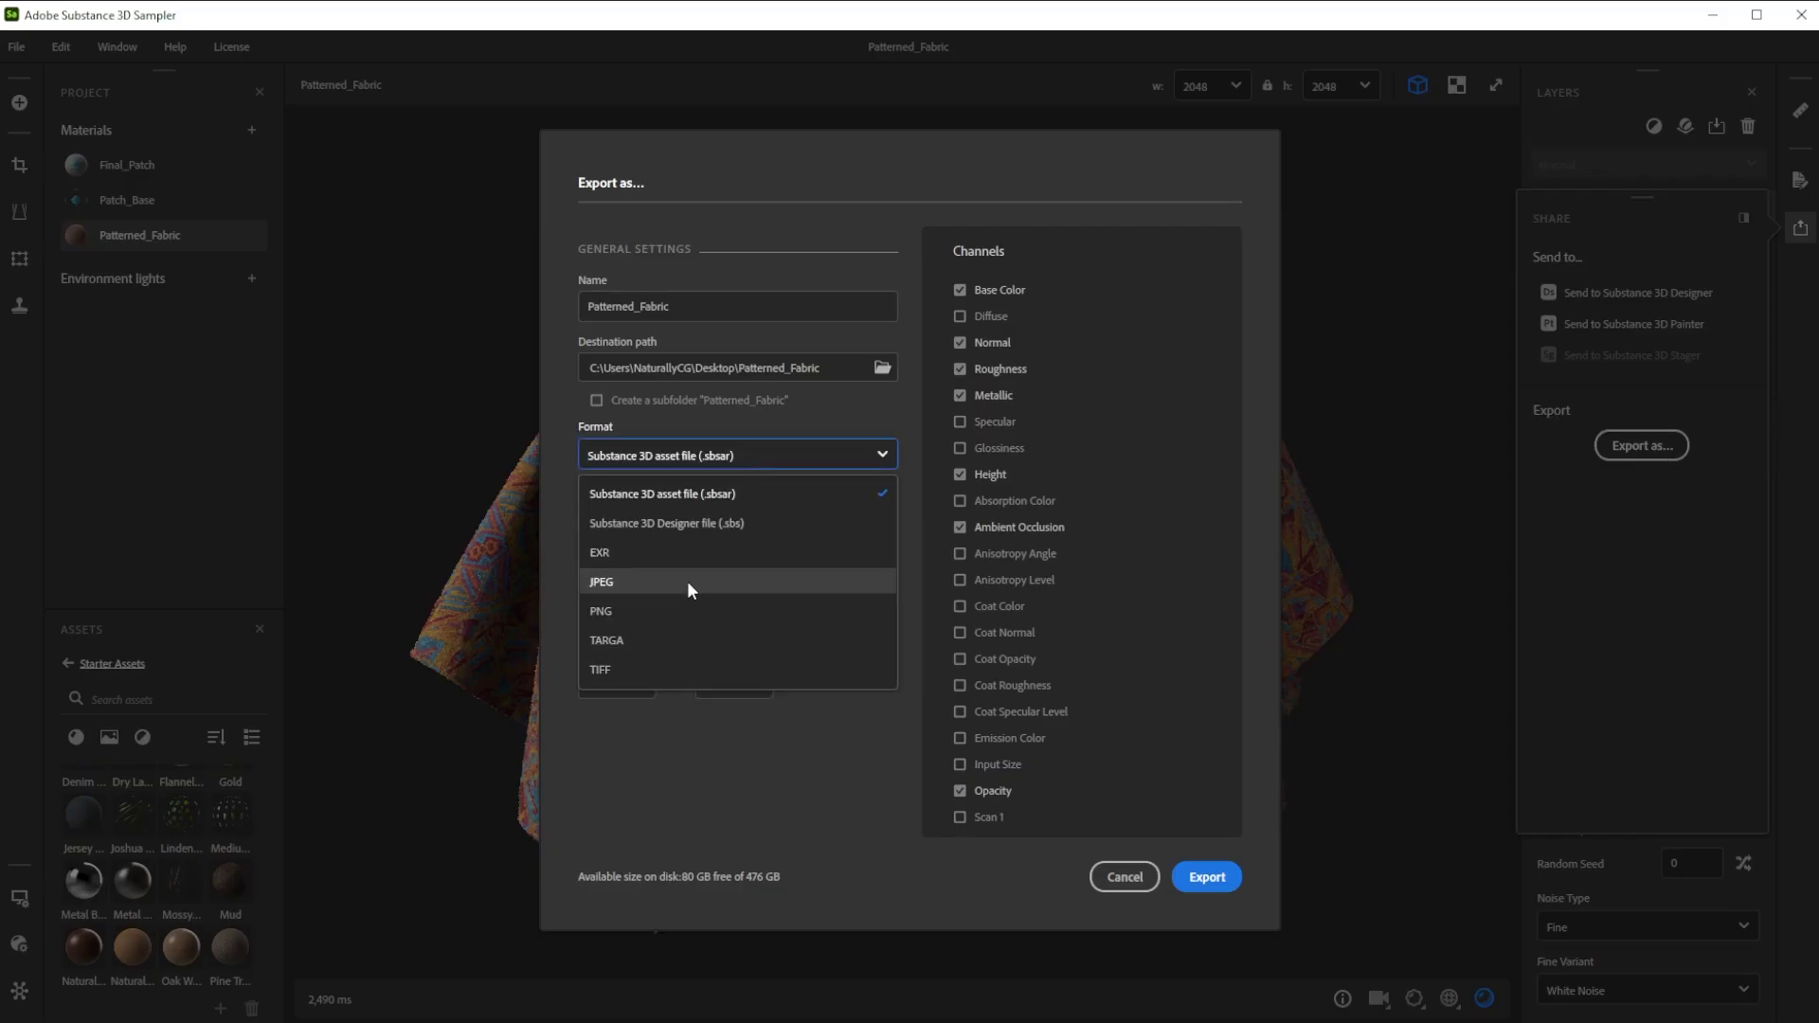
click(642, 605)
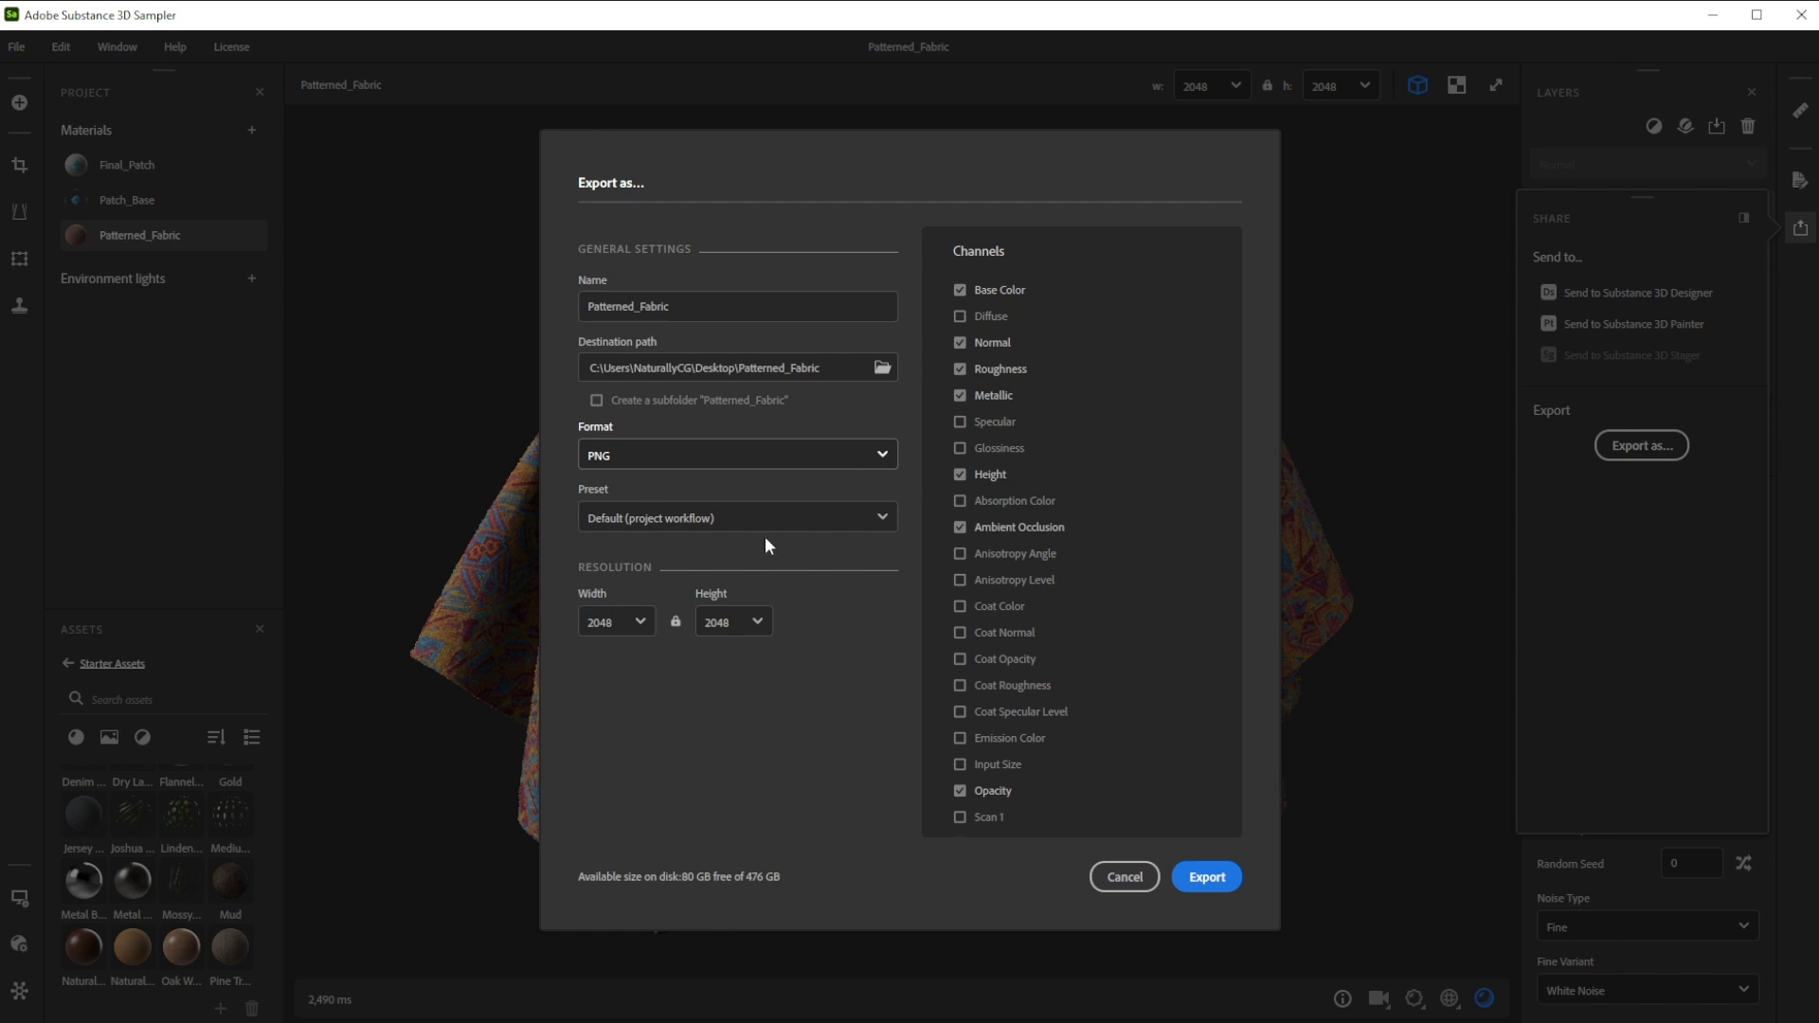
click(1200, 878)
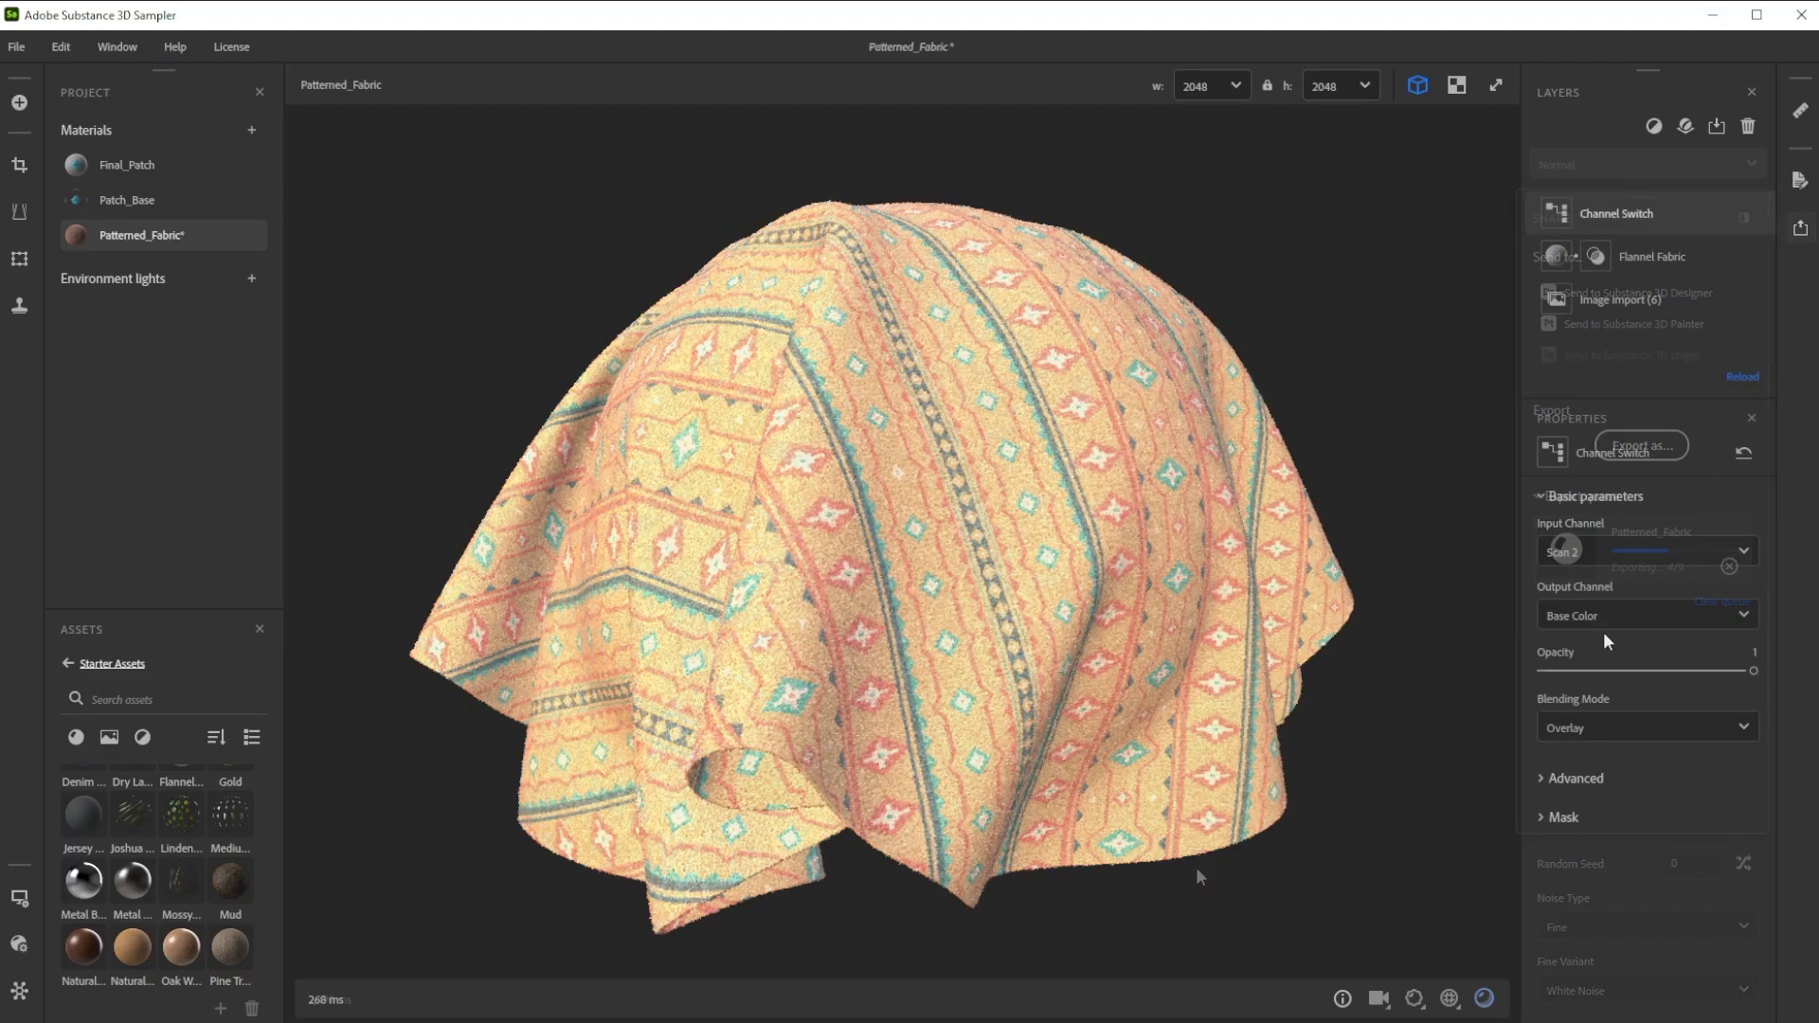
- Cycle the Channel Switch input through Scan 3 and Scan 4, settling on Scan 5
click(1611, 552)
click(1591, 664)
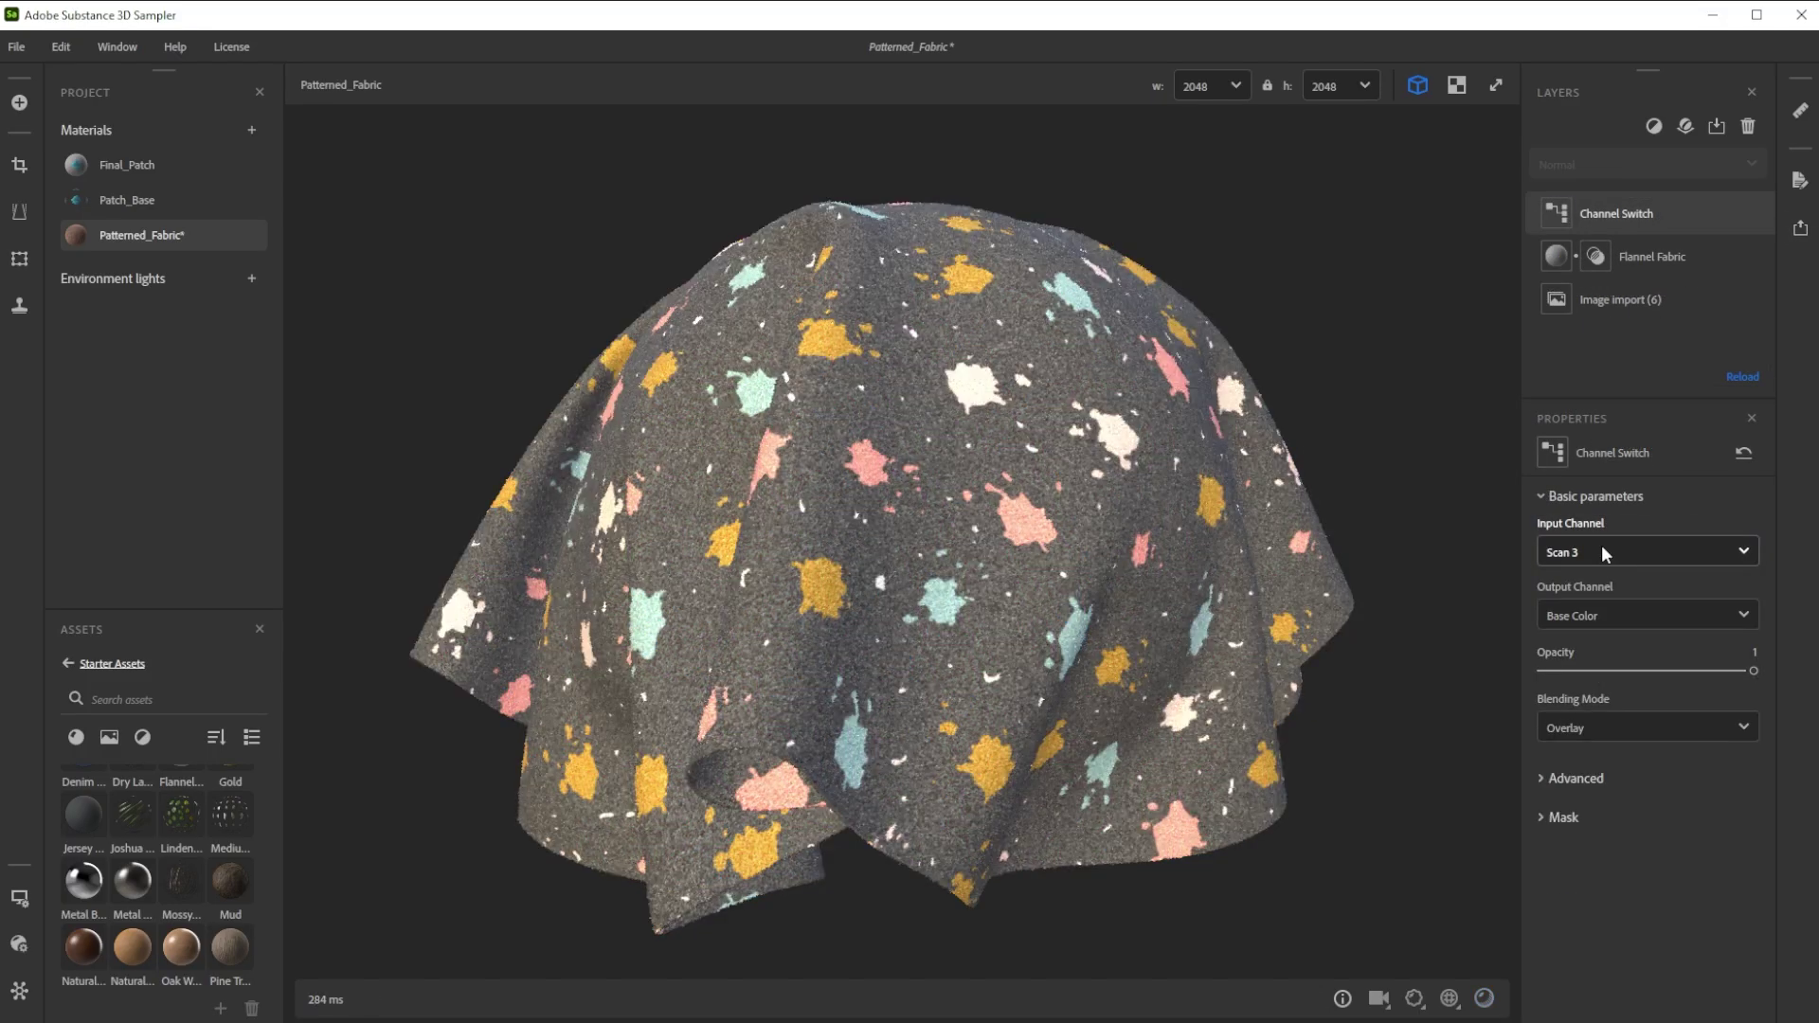
click(1601, 552)
click(1600, 693)
click(1601, 552)
click(1604, 722)
click(1605, 555)
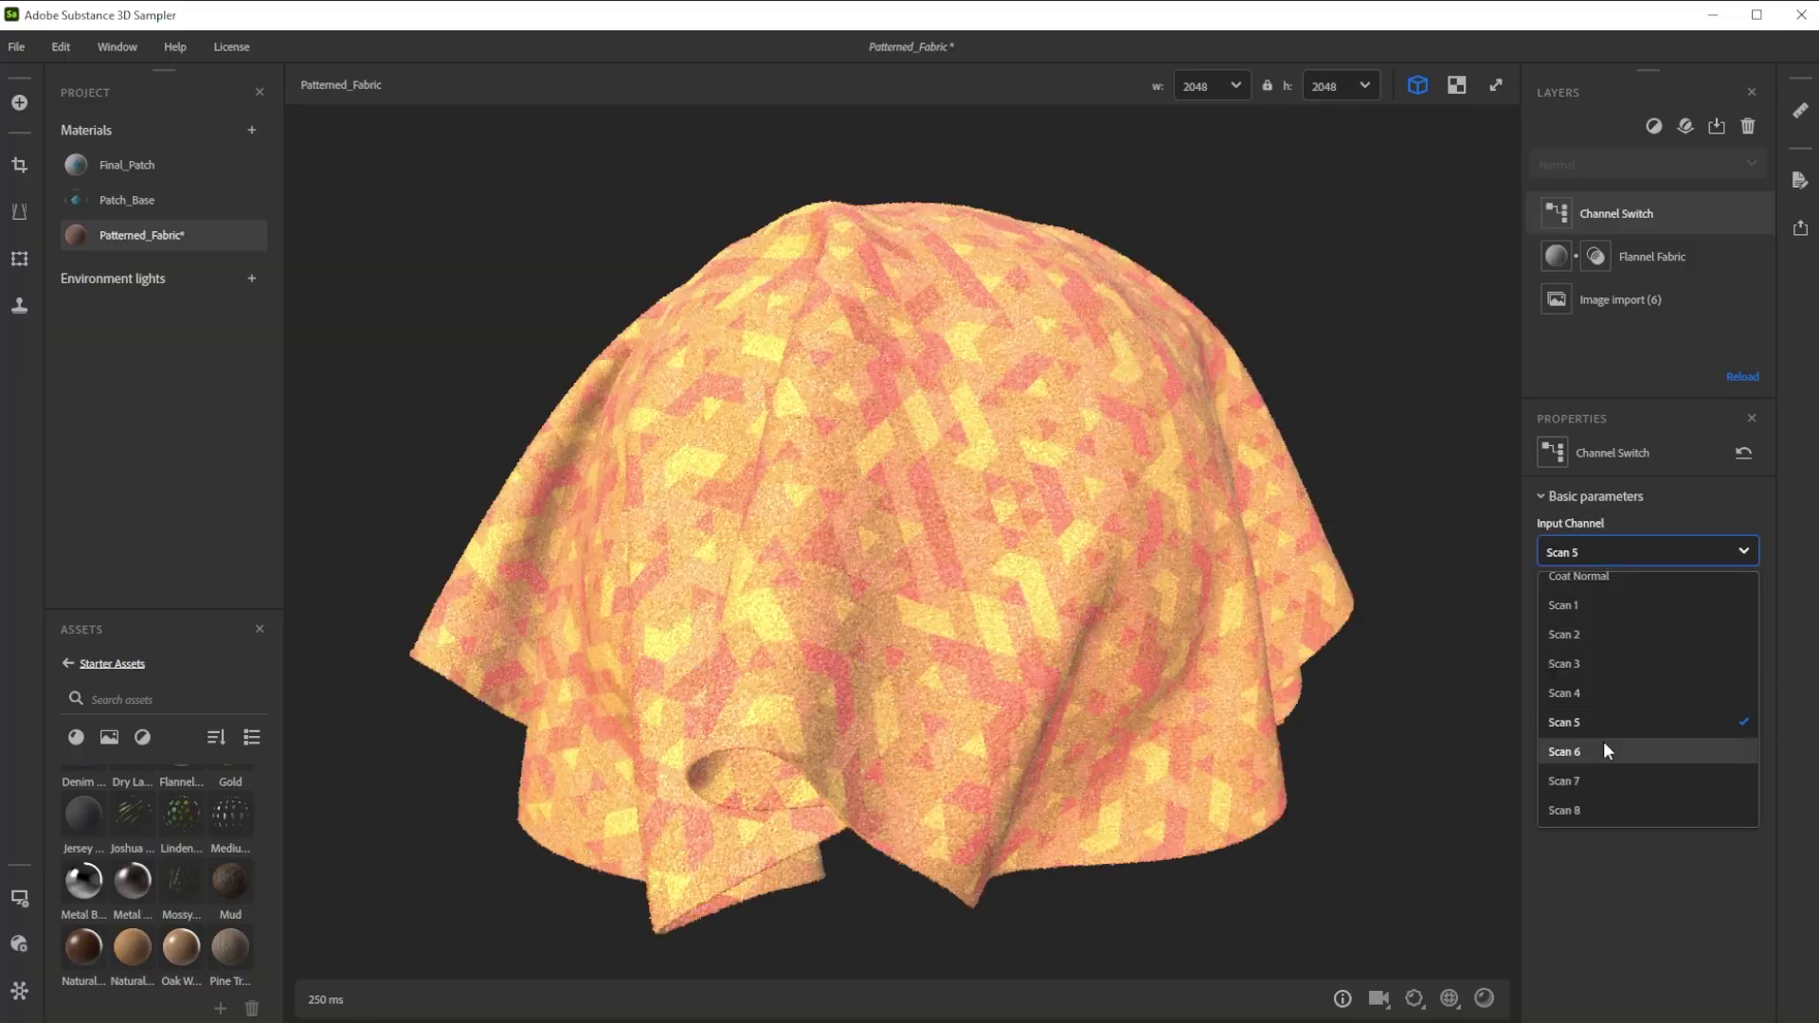